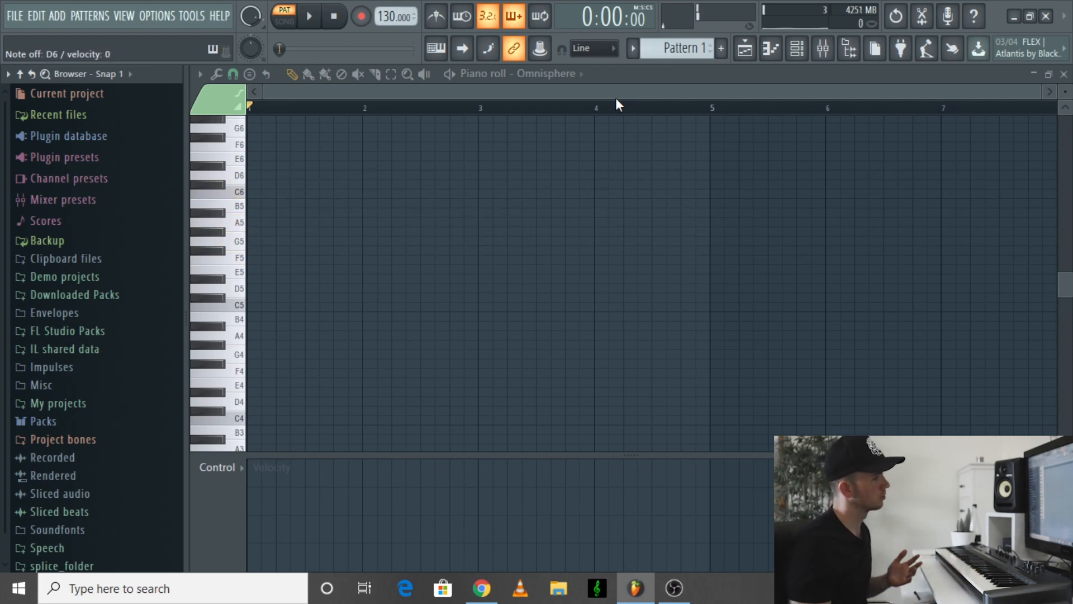
Step: Highlight the D# Minor Natural (Aeolian) scale in the piano roll
left_click(201, 81)
mouse_move(270, 167)
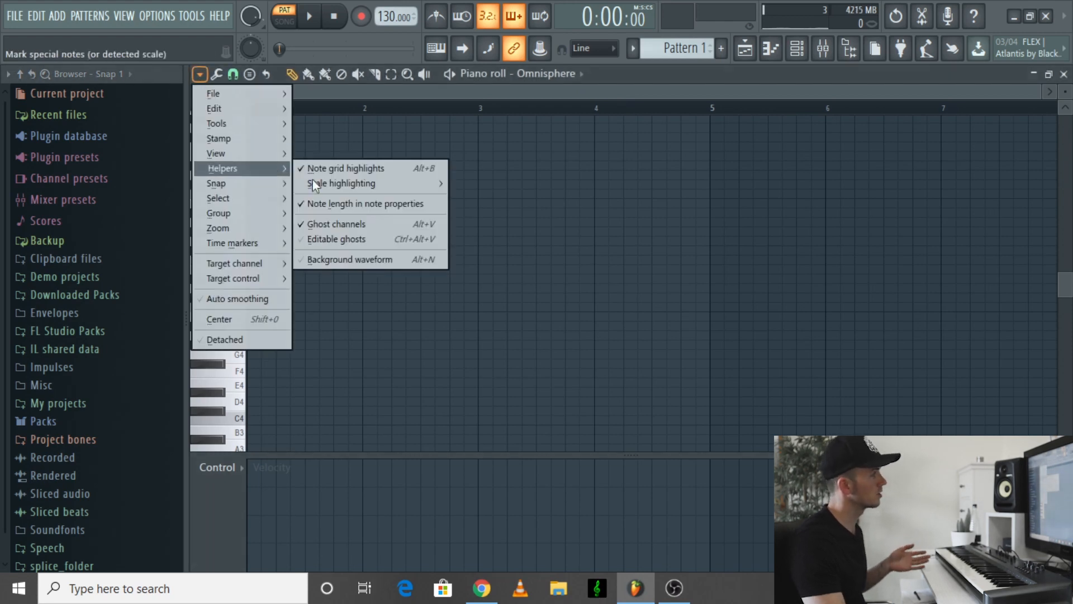
mouse_move(351, 184)
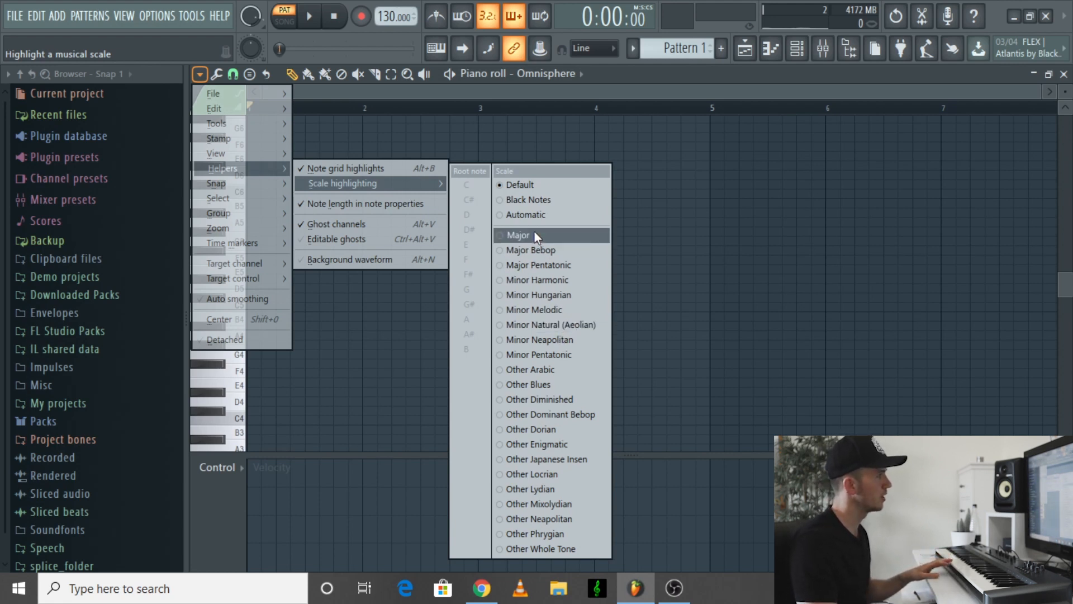
left_click(565, 327)
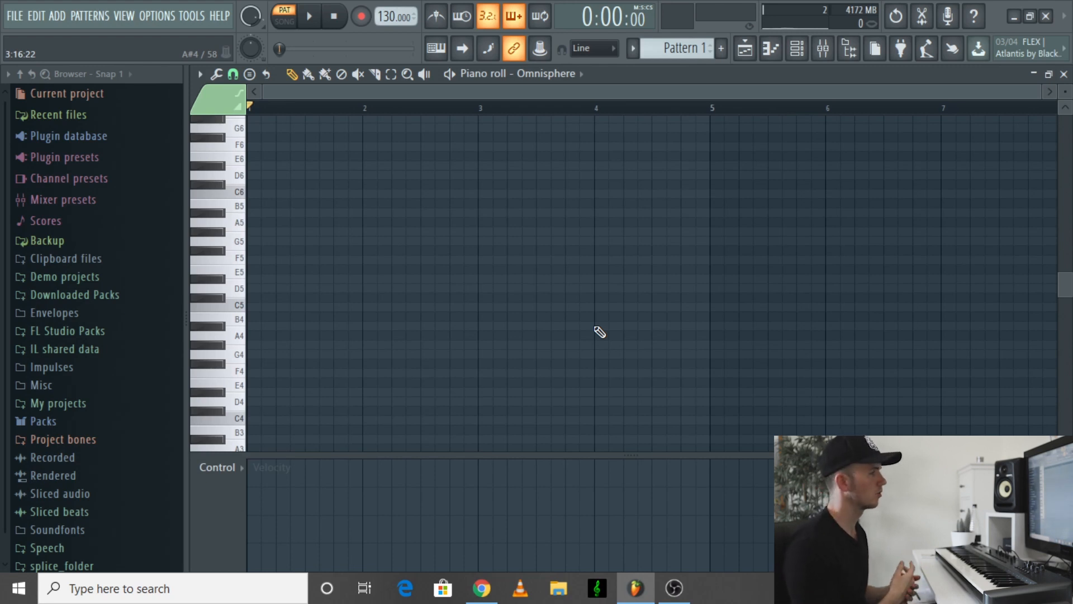
left_click(200, 74)
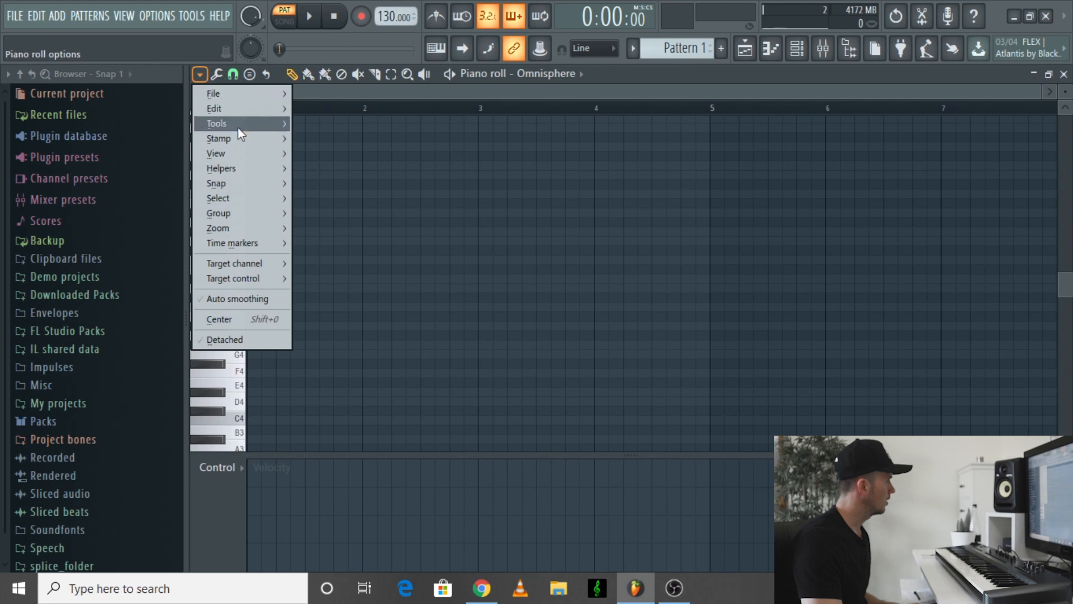
mouse_move(386, 179)
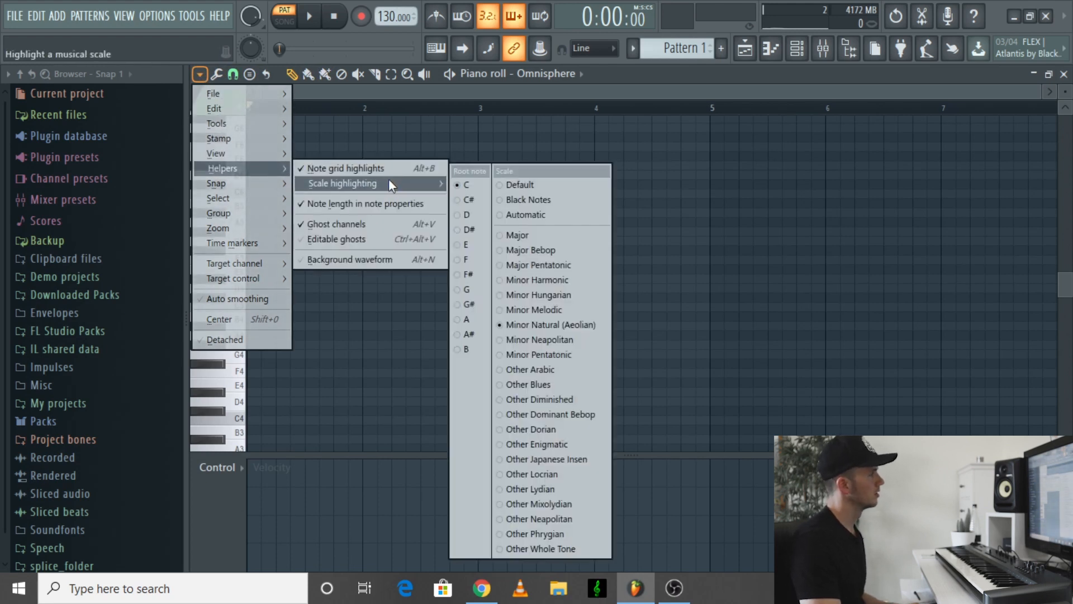
left_click(475, 227)
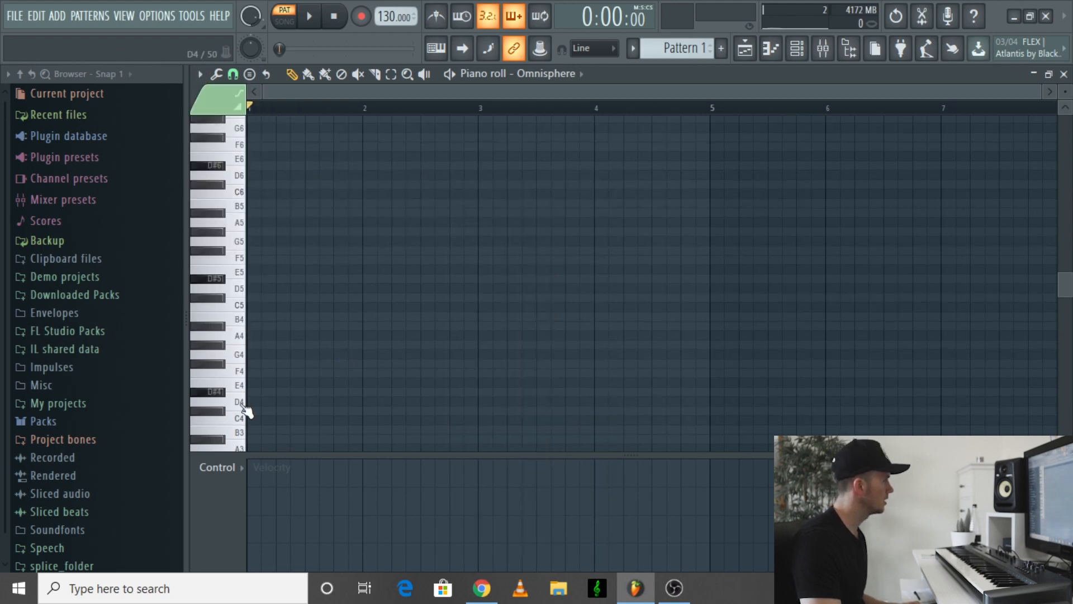
Step: Audition the D#4 and F4 keys on the piano roll keyboard
left_click(211, 395)
left_click(239, 375)
left_click(239, 373)
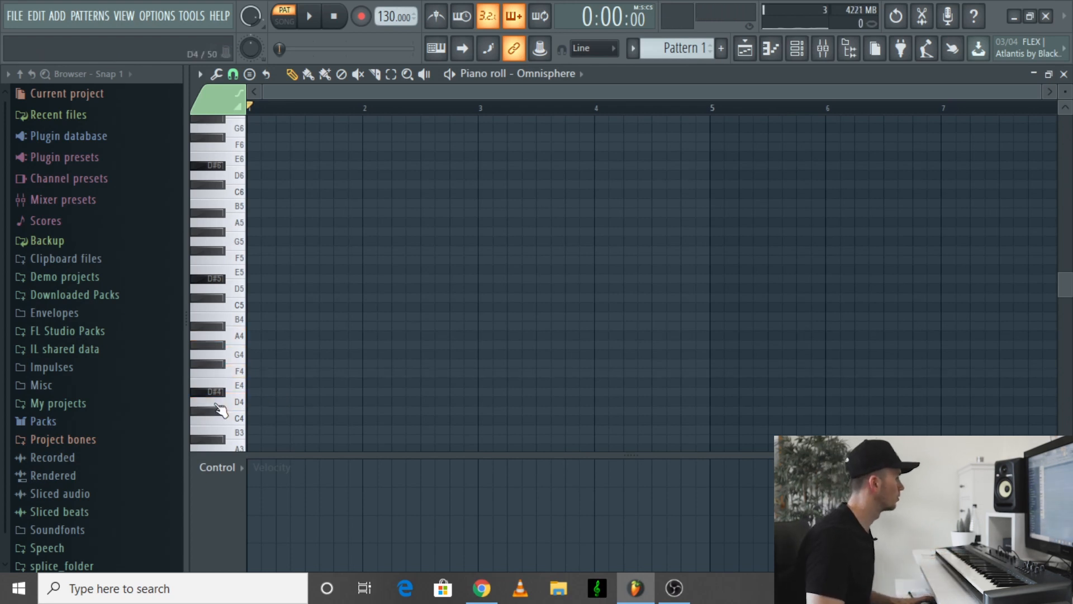
Step: Draw a chord of D#4, F#4 and A#4 notes at the start of bar 1 and play it back
left_click(254, 393)
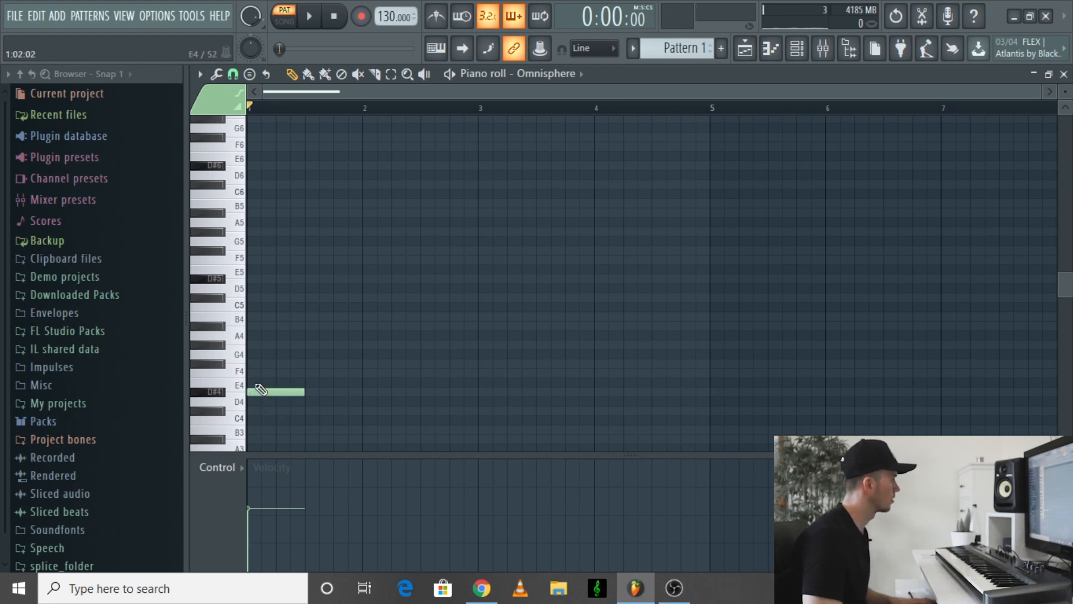
left_click(258, 363)
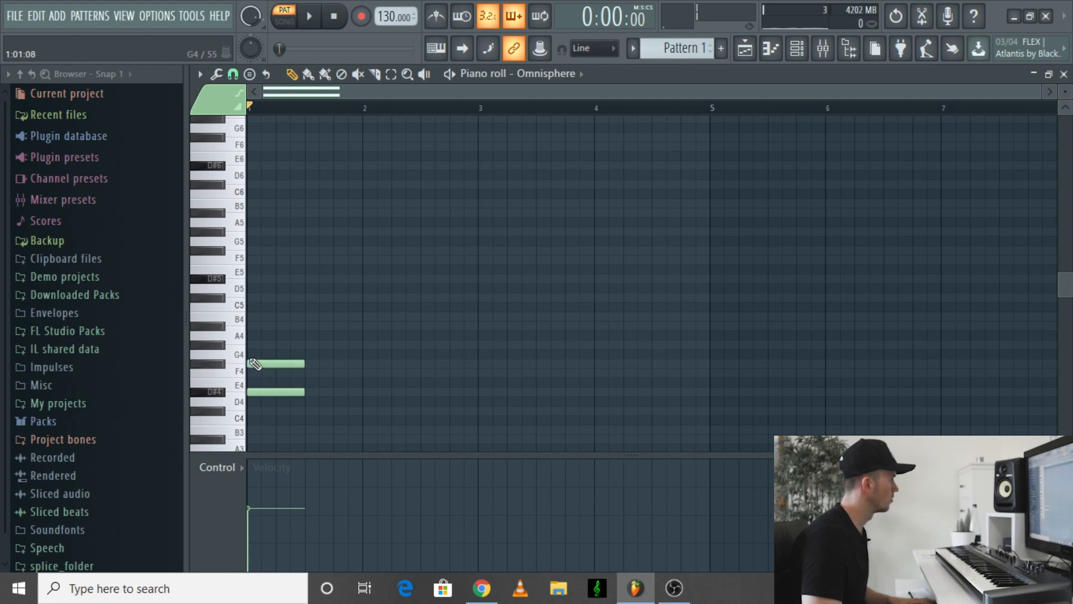
left_click(268, 326)
key("space")
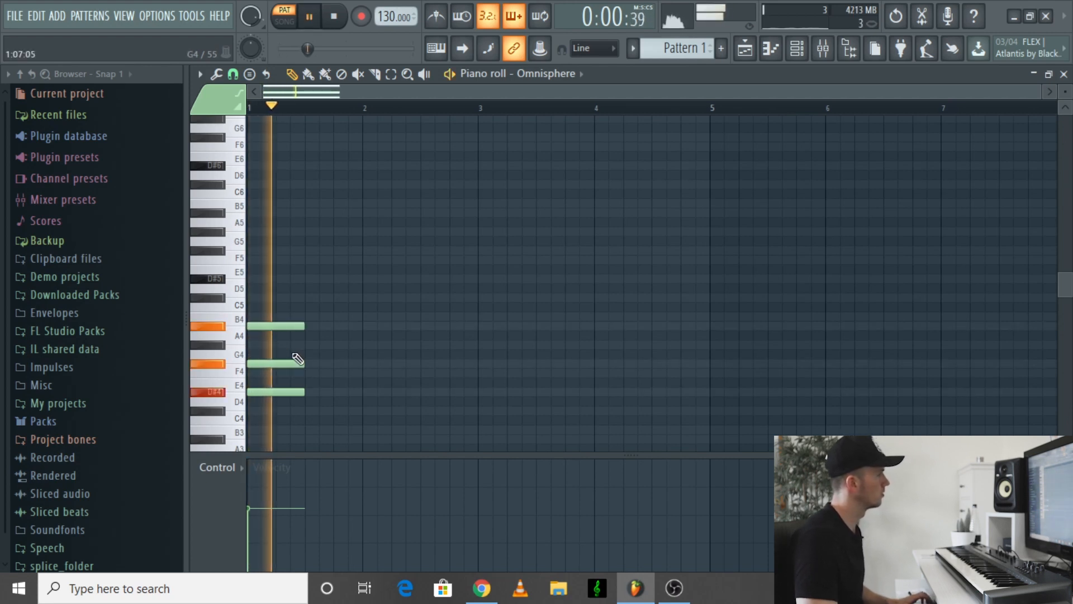
Step: Lengthen all three chord notes to fill bar 1 and stop playback
key("ctrl+a")
left_click_drag(298, 359, 372, 341)
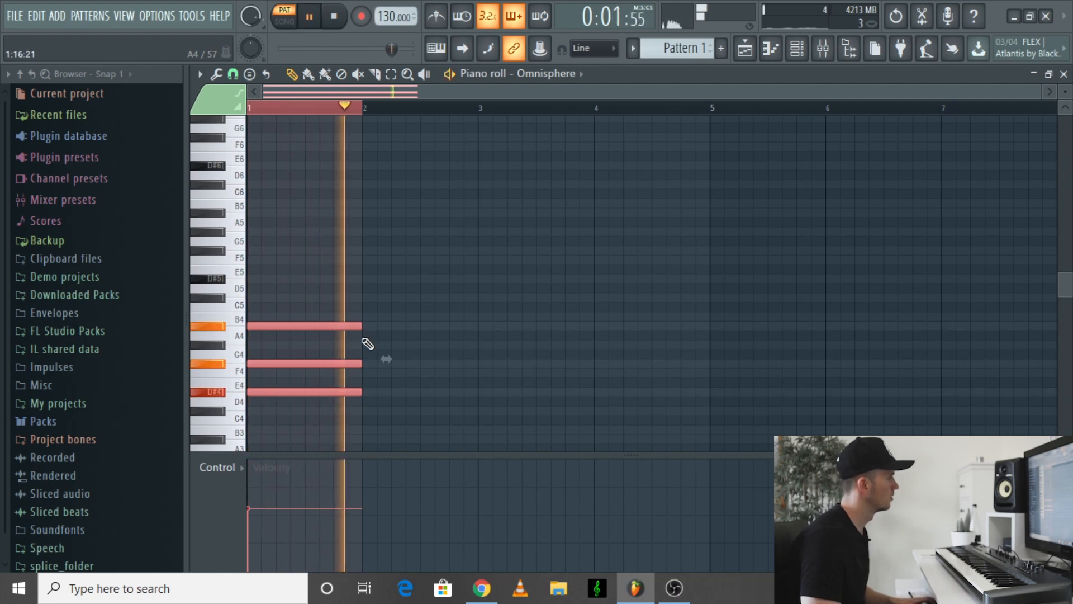
key("space")
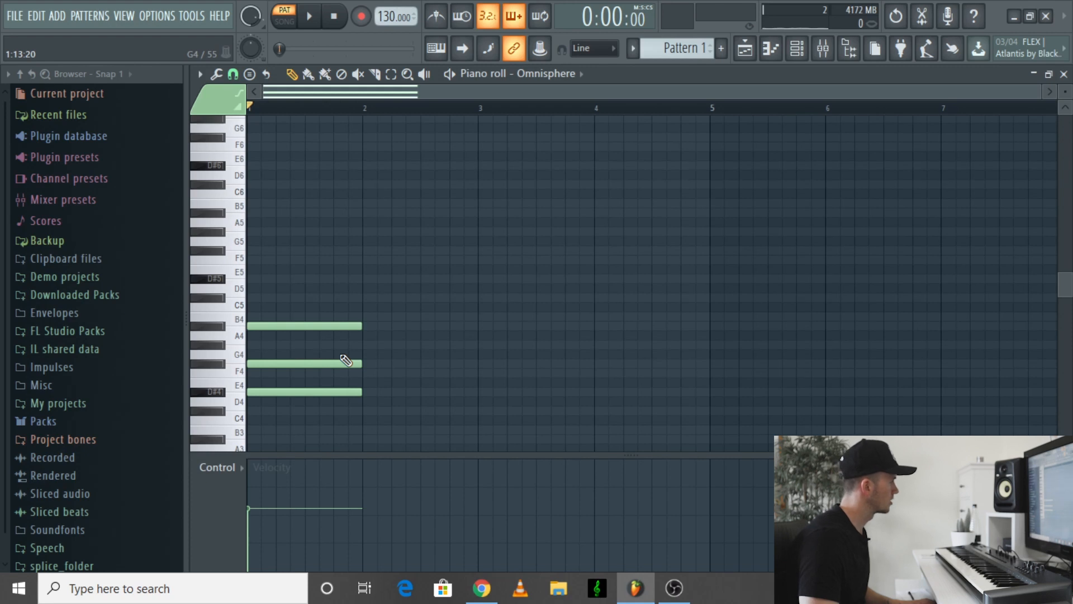
Step: Move the chord's F#4 note up one octave to F#5, comparing both voicings through playback
left_click_drag(327, 342, 297, 375)
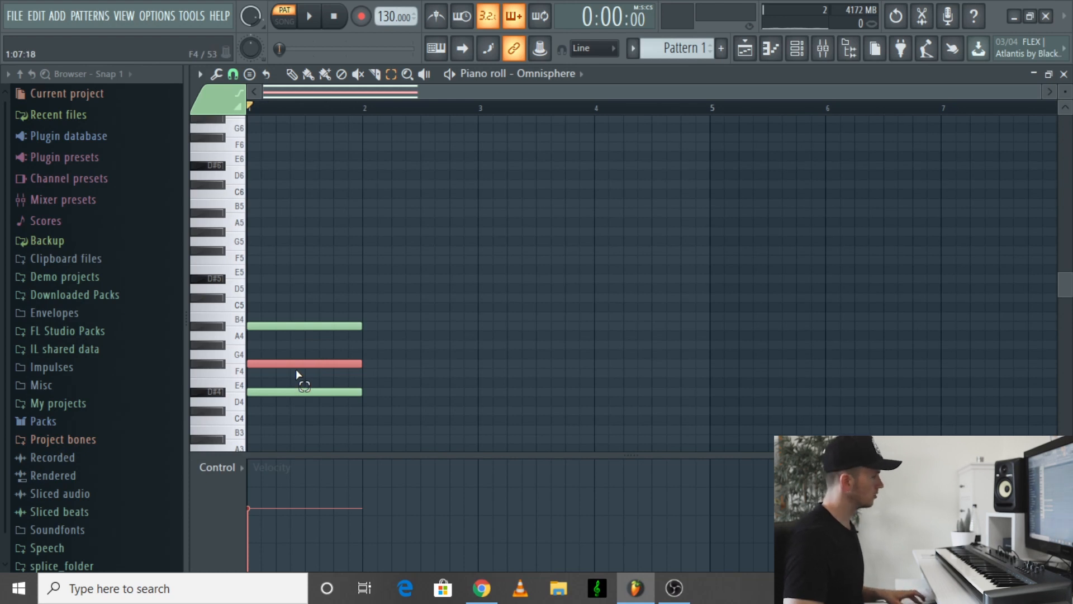
key("ctrl+Up")
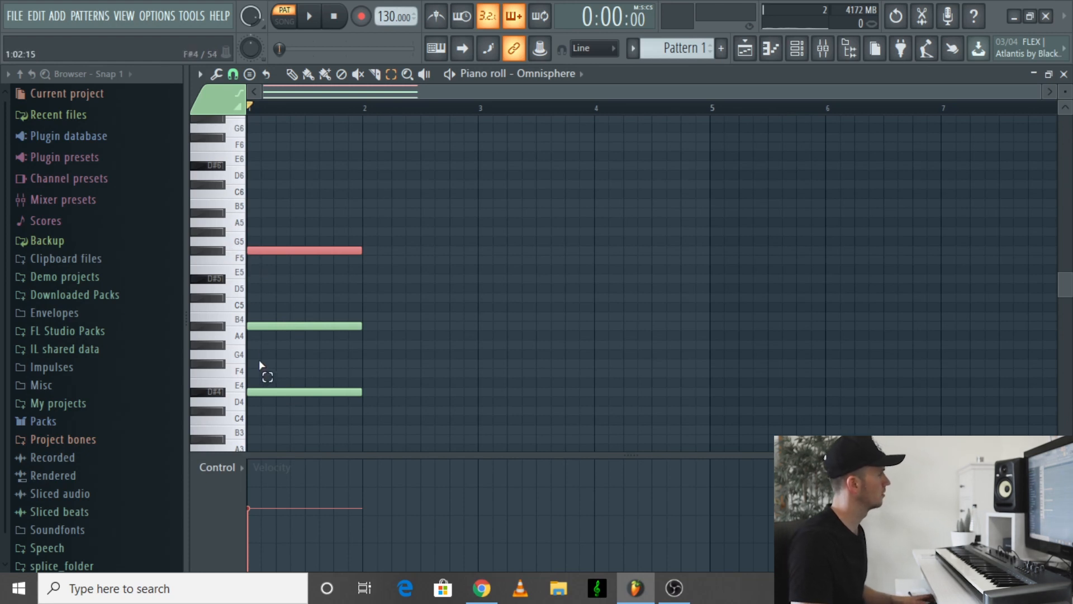
key("ctrl+Down")
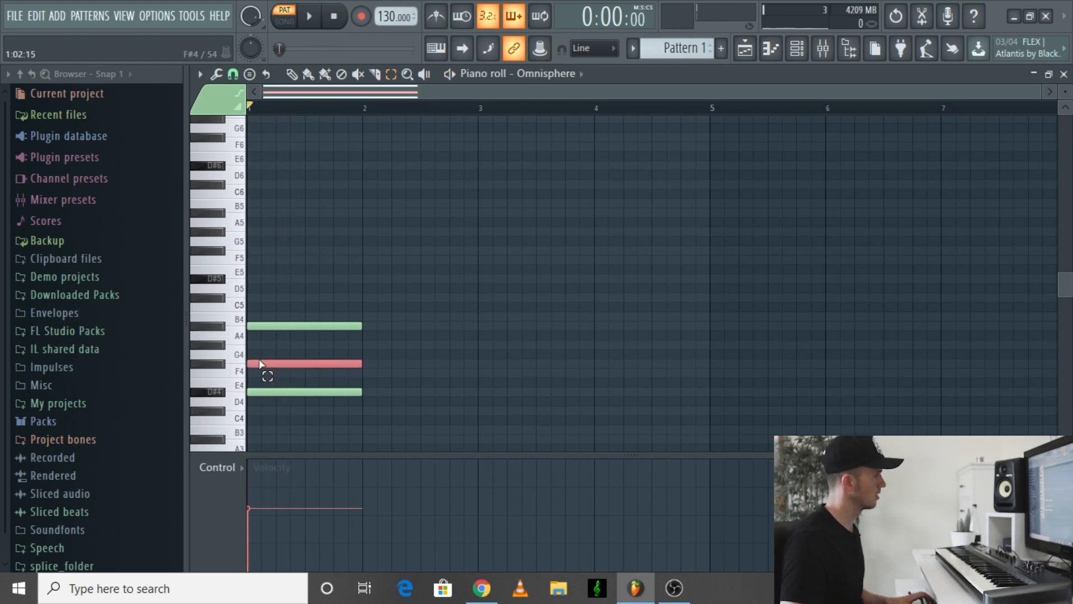
key("space")
key("ctrl+Up")
key("space")
key("space")
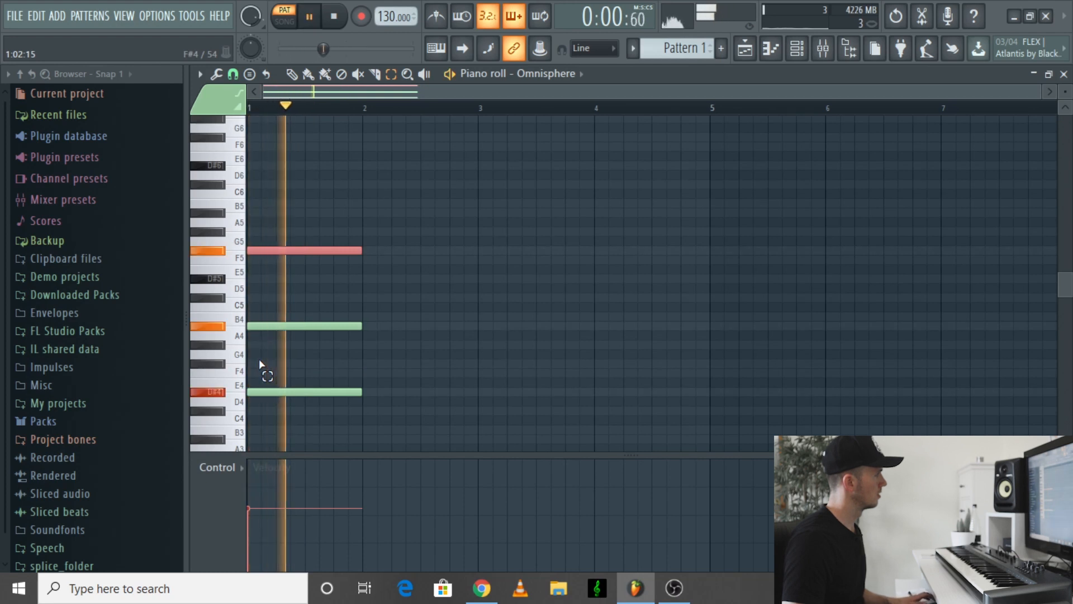
key("space")
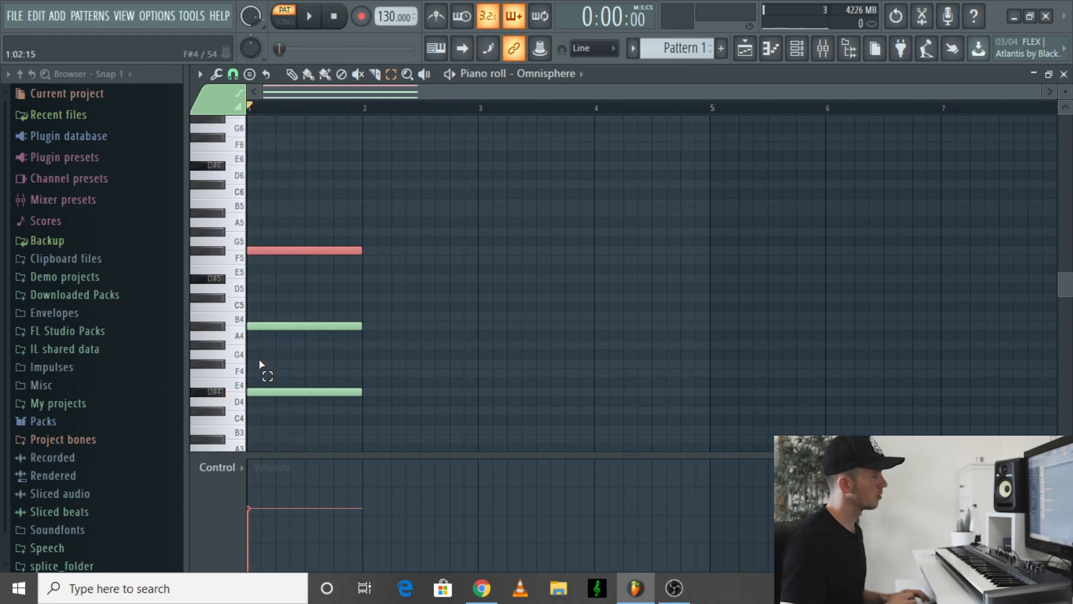
key("space")
key("space")
key("space")
key("space")
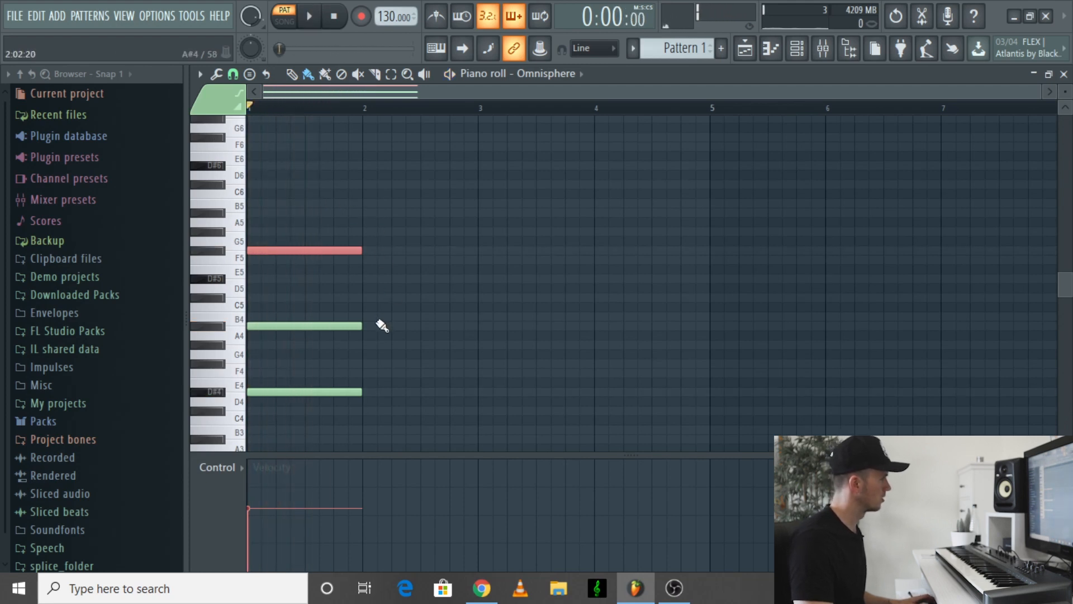
Step: Paint bar-long D#4 bass notes in bars 2, 3 and 4
left_click(376, 388)
right_click(395, 388)
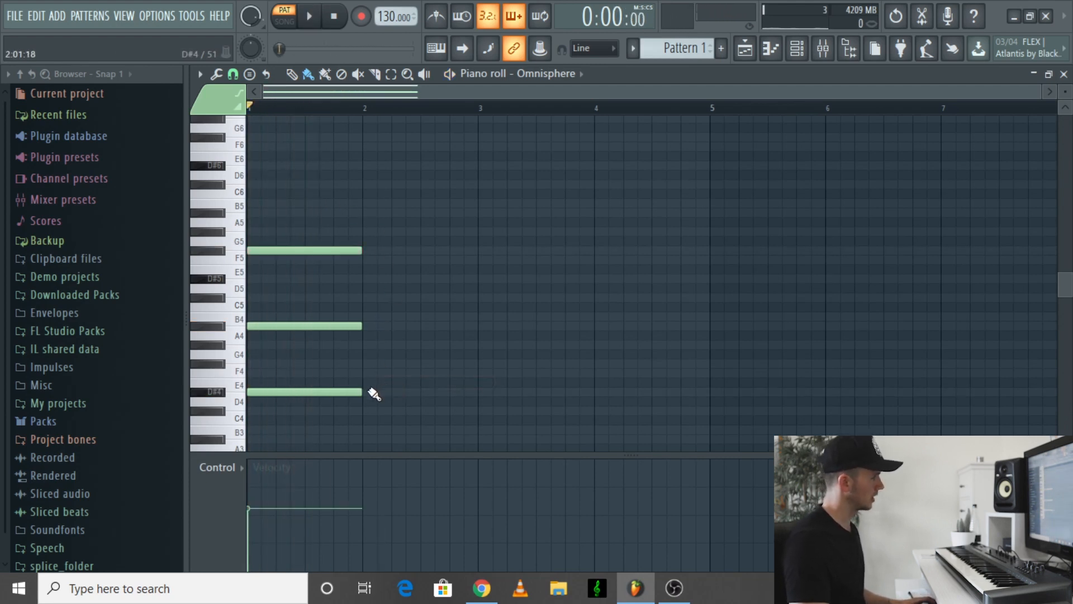
left_click(371, 391)
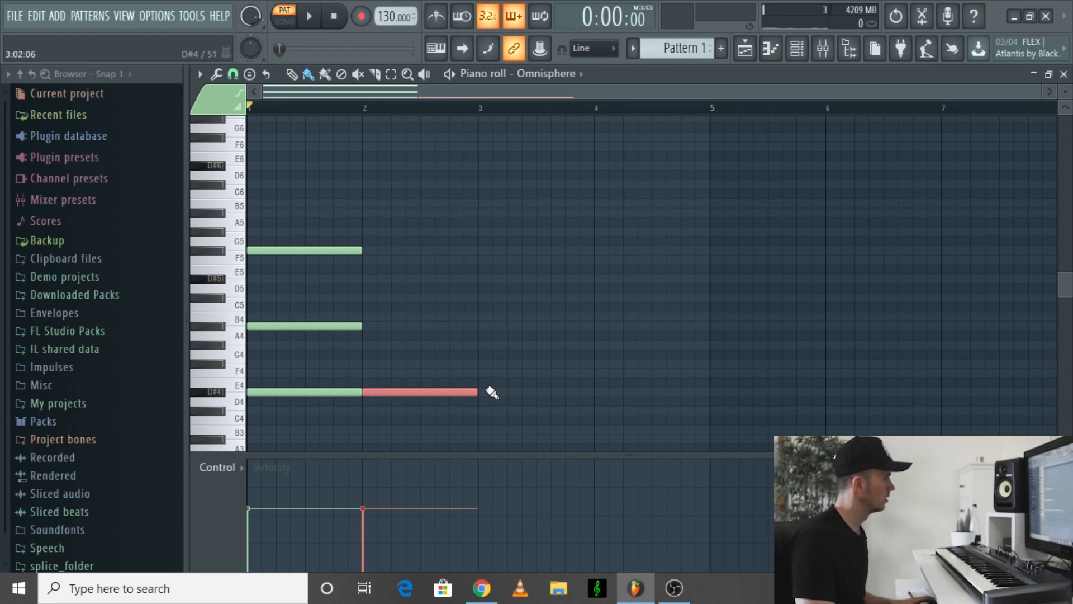
left_click(487, 393)
left_click(598, 392)
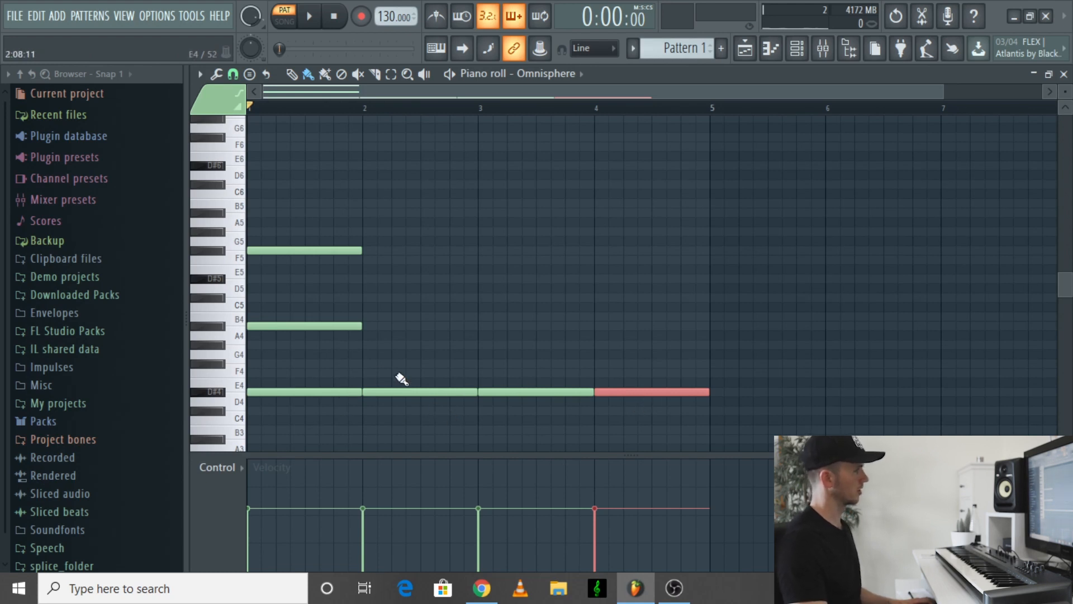
Step: Try a bar-long D#5 note in bar 2, move it down to F#4 and play the pattern
key("space")
left_click(364, 279)
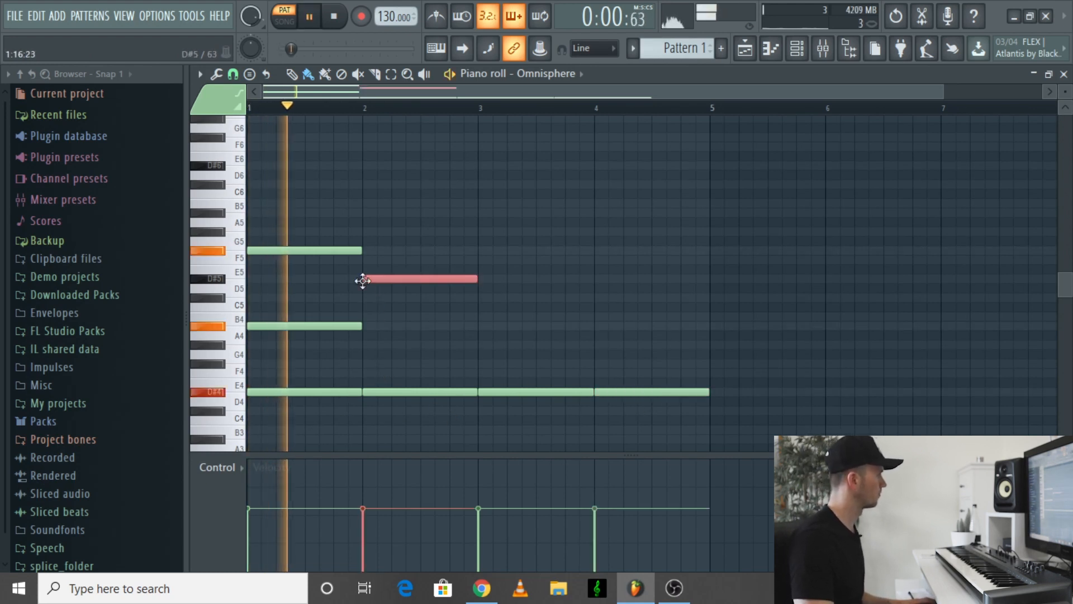
key("space")
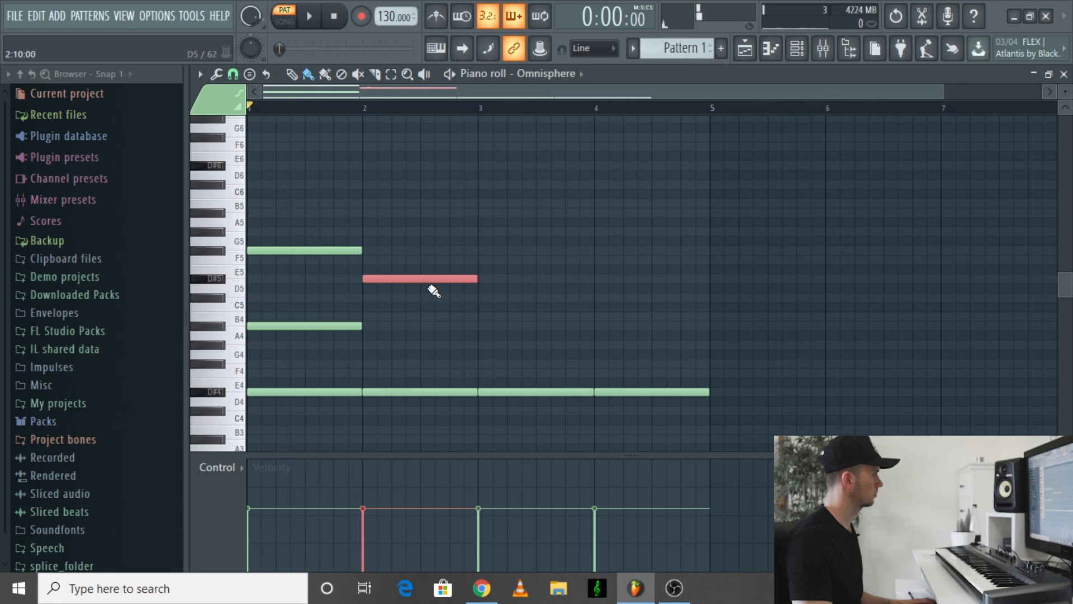
key("space")
left_click_drag(426, 279, 433, 357)
key("space")
key("space")
key("space")
key("space")
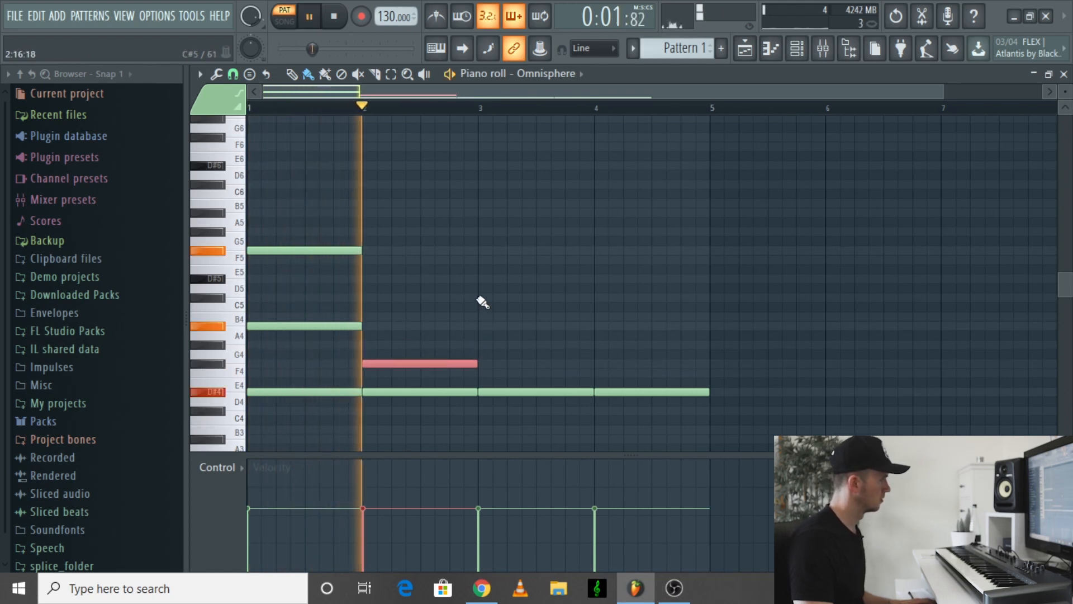
Step: Try a bar-long C#5 note in bar 3, and delete the trial notes from bars 2 and 3
left_click(480, 300)
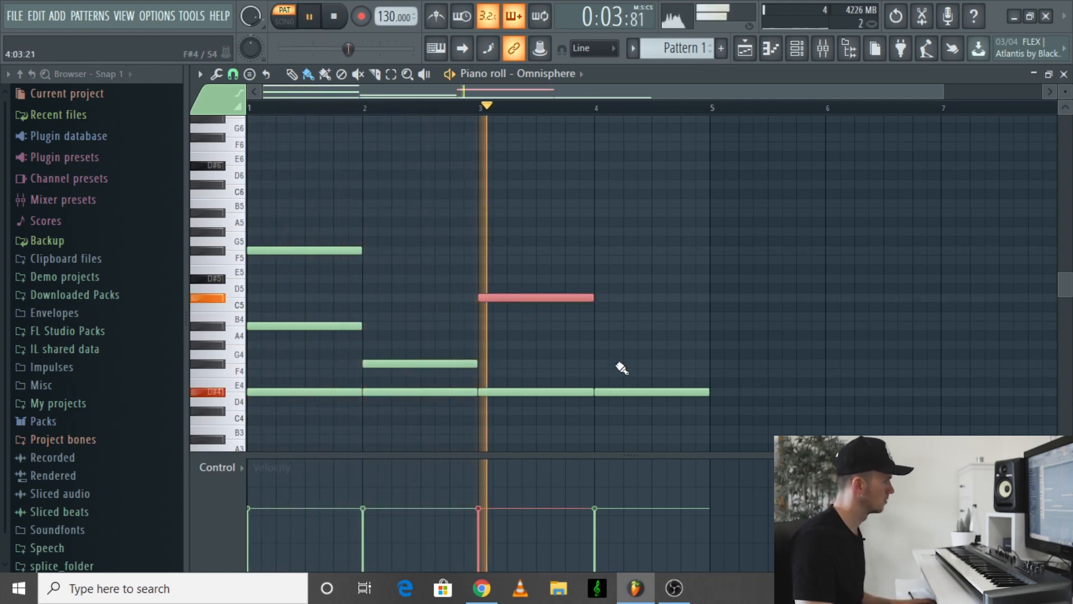
key("space")
right_click(559, 299)
right_click(421, 364)
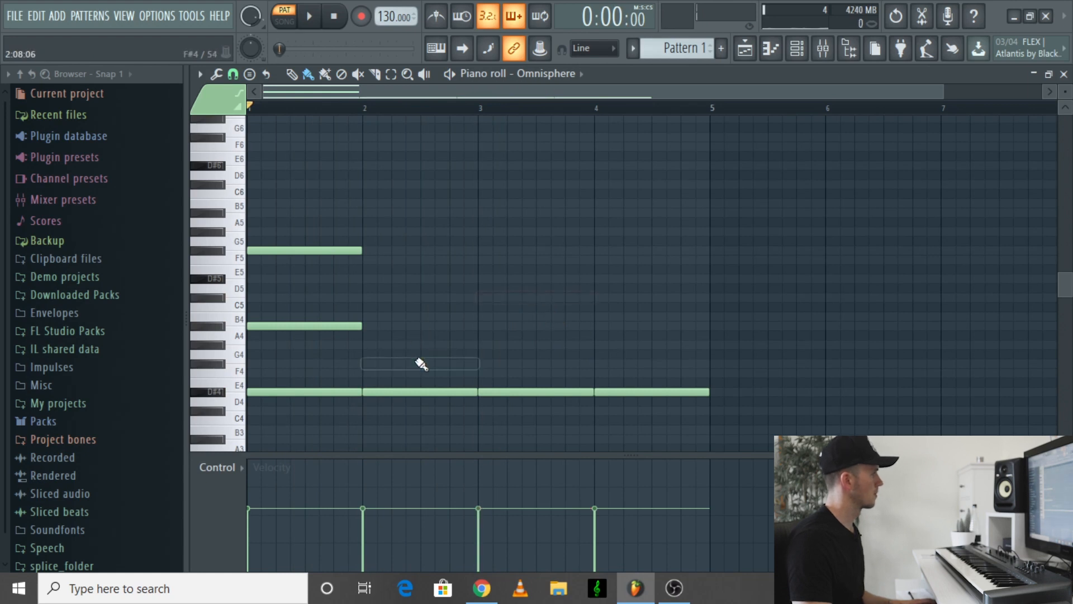
Step: Add bar-long G#4, B4 and A#4 notes above the bass in bars 2, 3 and 4, checking them with playback
left_click(365, 344)
key("space")
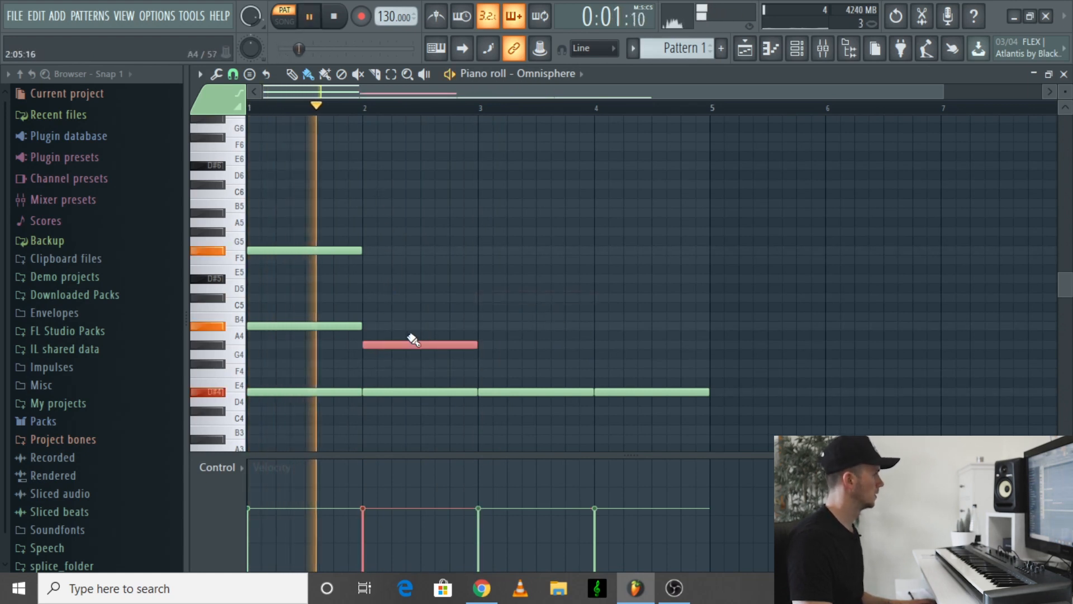
left_click(482, 335)
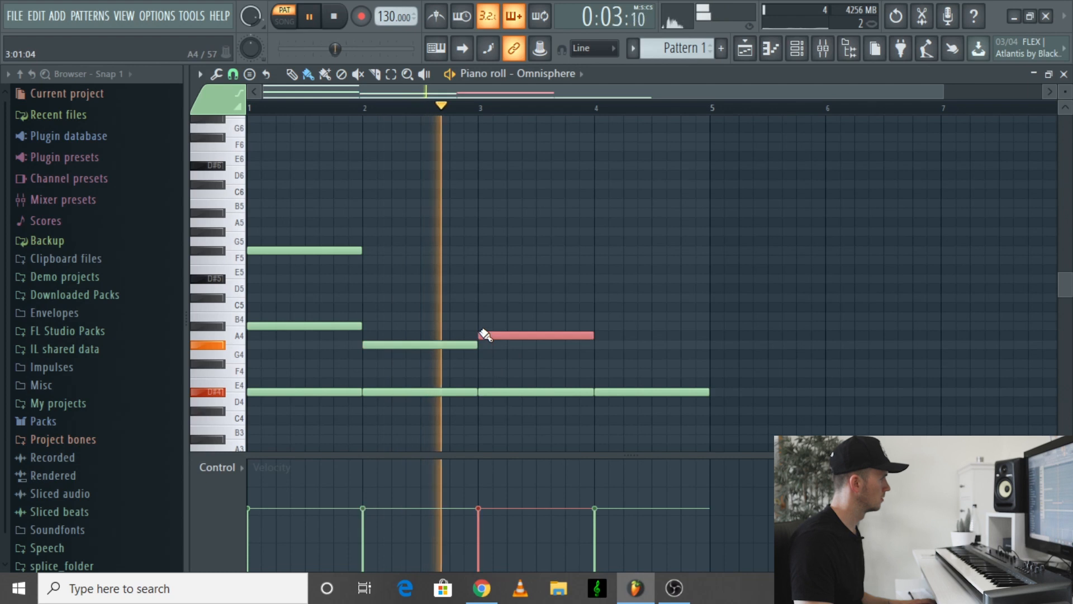
key("space")
mouse_move(485, 335)
left_mouse_down()
mouse_move(491, 302)
mouse_move(487, 314)
left_mouse_up()
key("space")
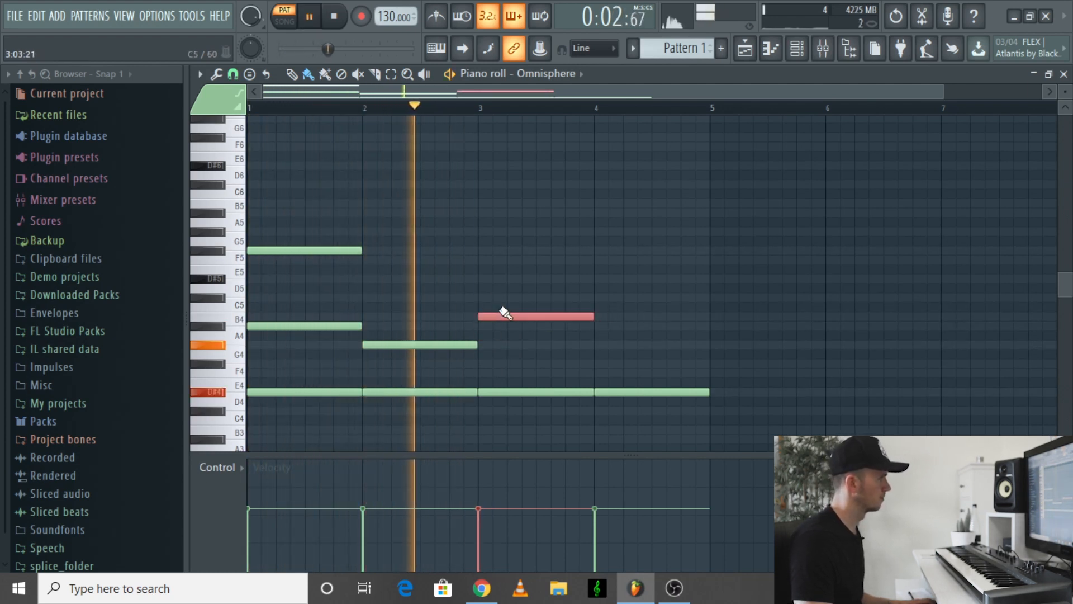
left_click(595, 326)
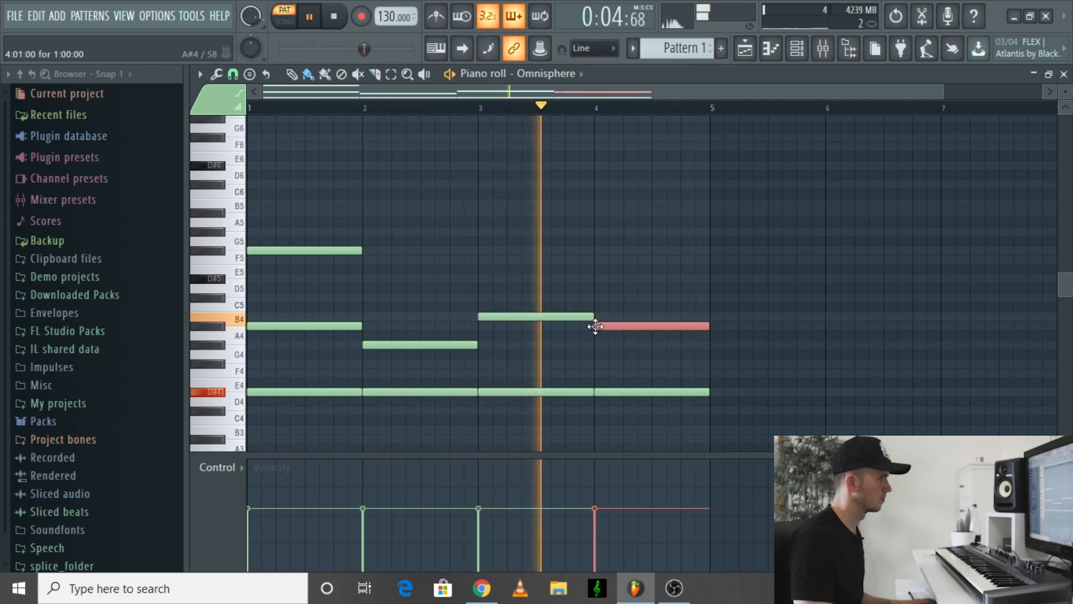
key("space")
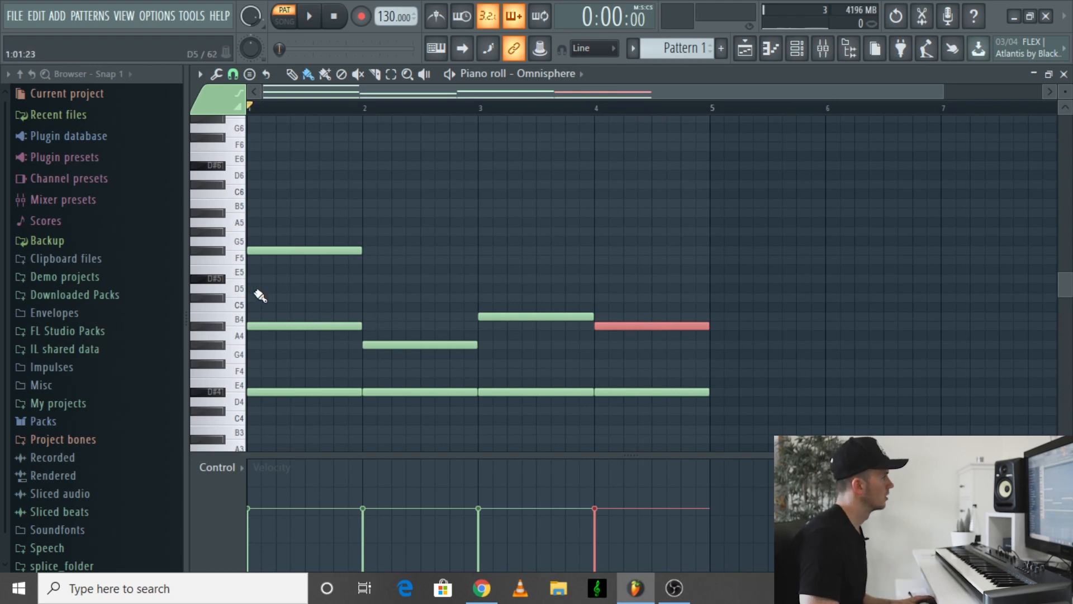
Step: Add an F#6 melody note at 1:03 in bar 1 and shorten it to a quarter of a bar
left_click(221, 290)
left_click(220, 298)
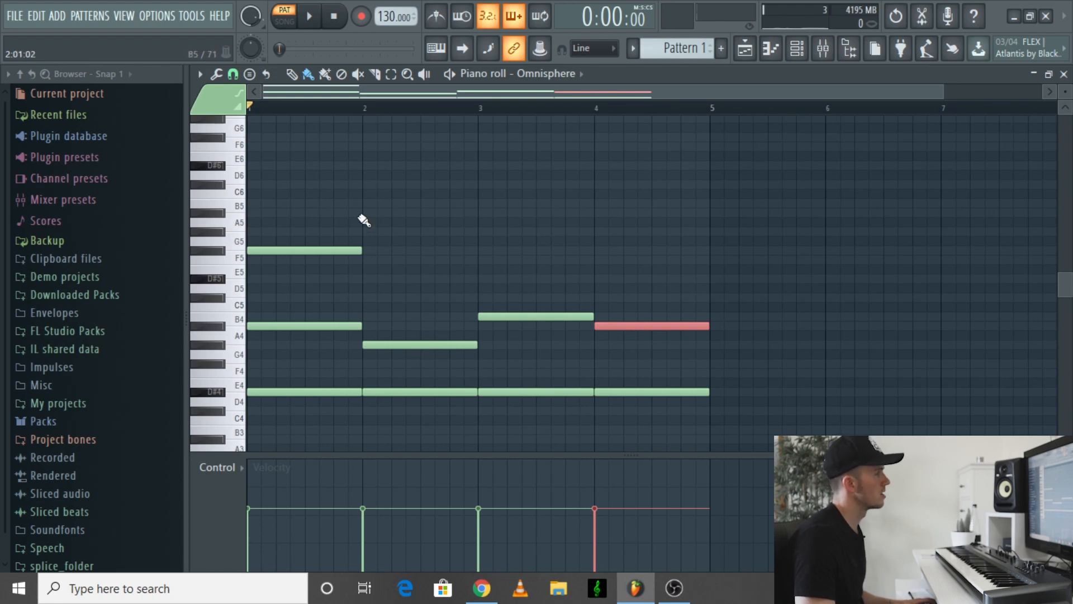
scroll(287, 219, "up", 2)
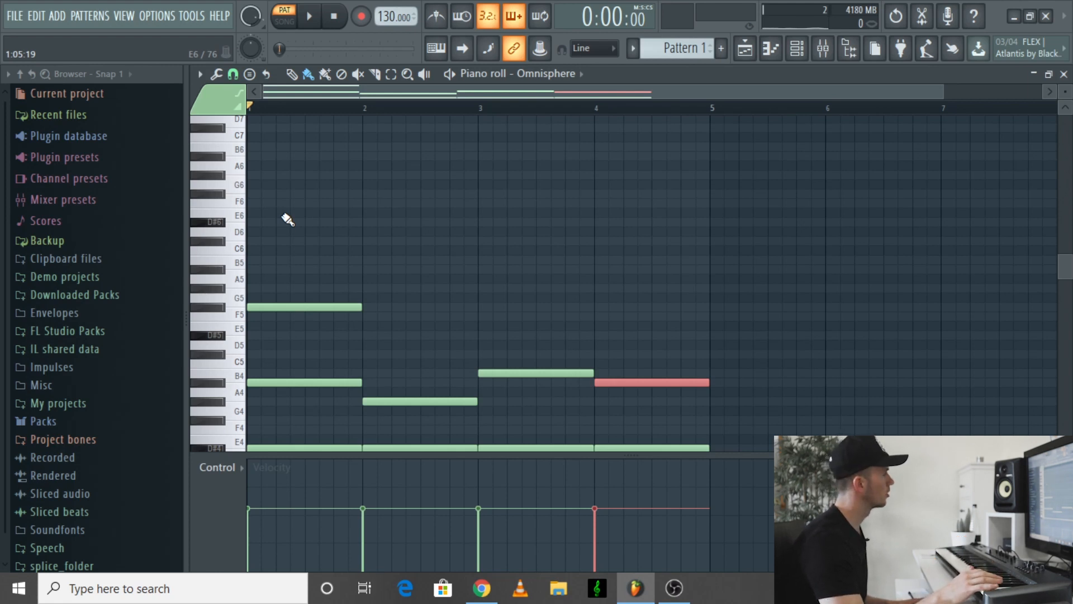
left_click(264, 194)
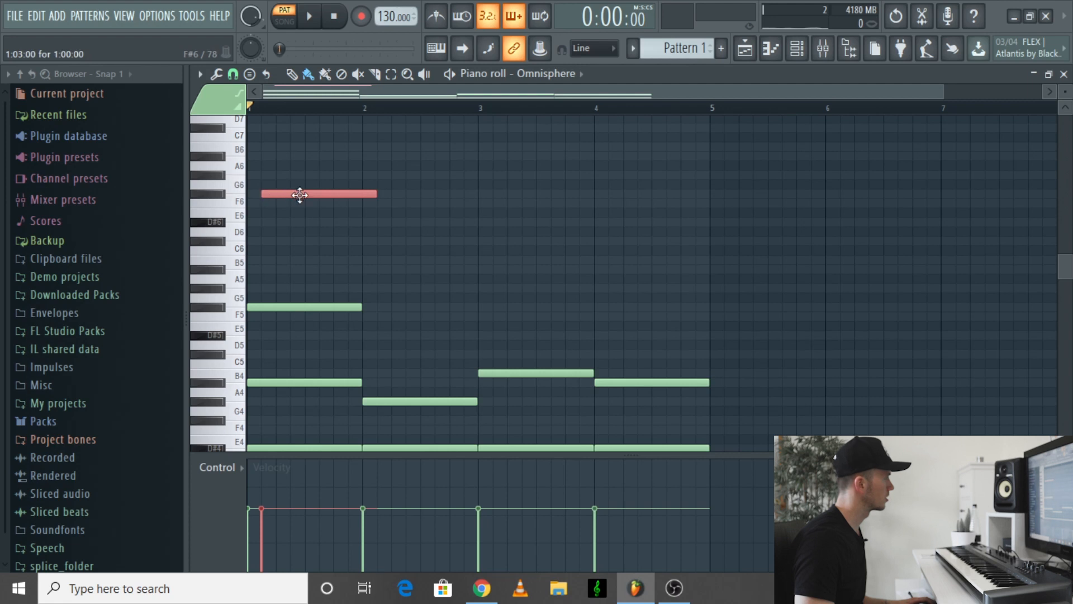
left_click_drag(376, 194, 282, 190)
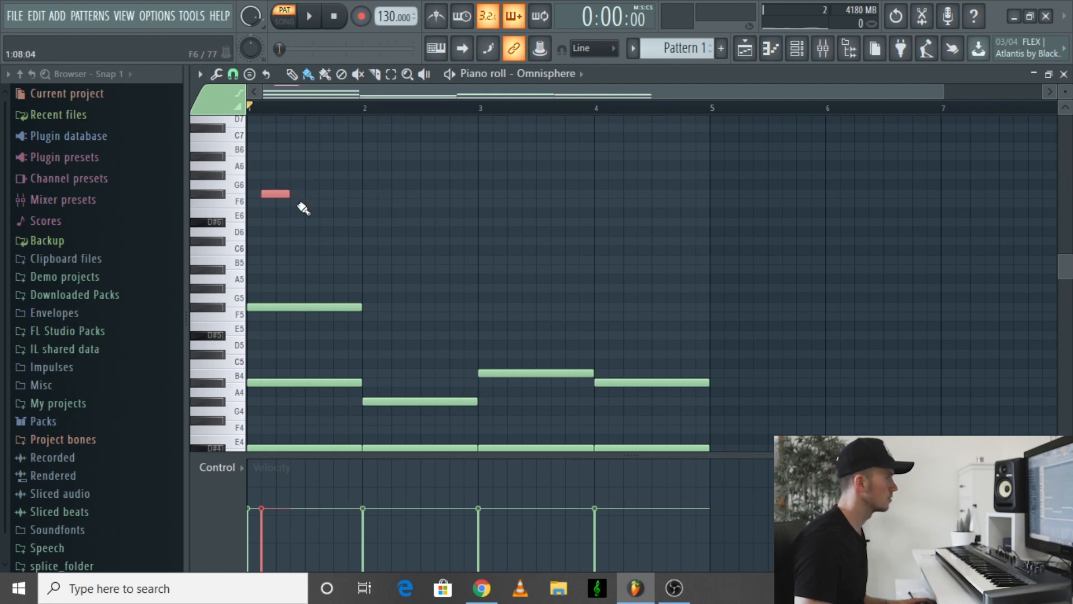
Step: Try an F6 melody note after the F#6 in bar 1 with playback, and delete both melody notes
left_click(299, 203)
key("space")
key("space")
right_click(303, 205)
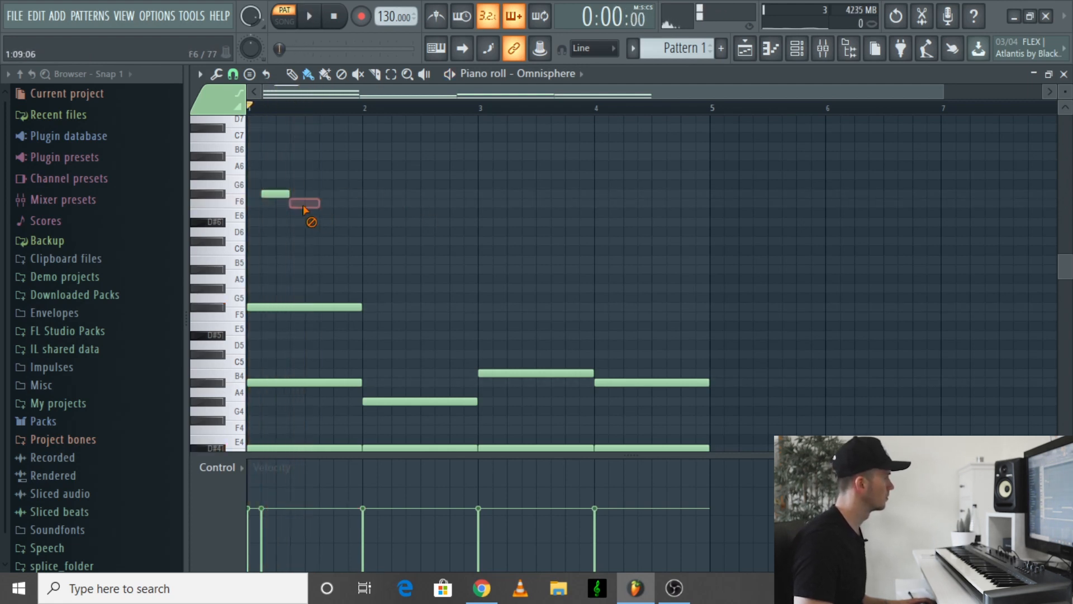
right_click(275, 194)
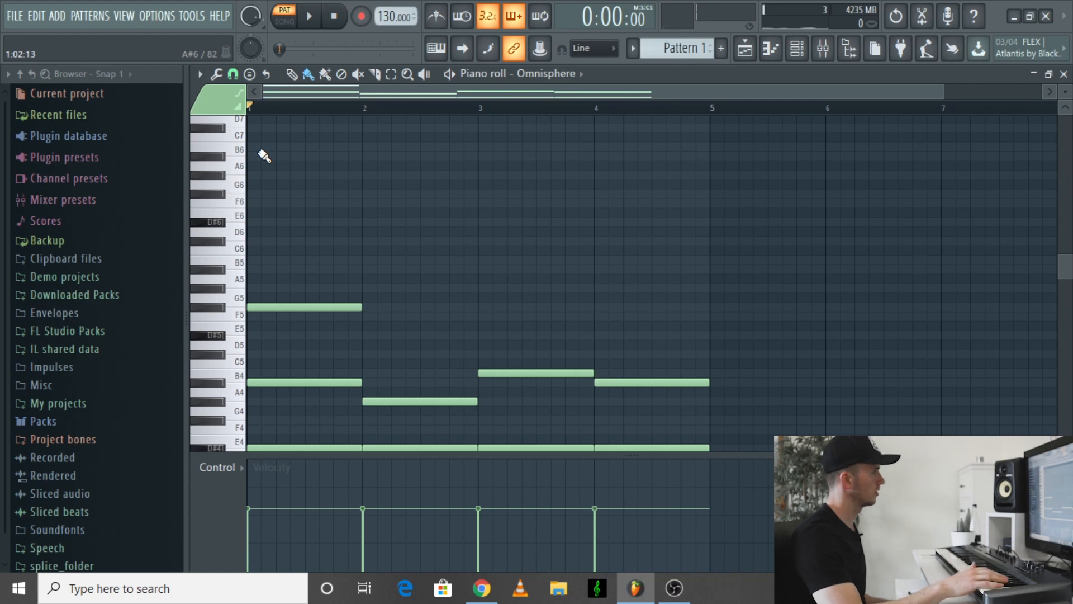
Step: Rehearse over the looping chords, and record a four-bar keyboard melody between F6 and B6 with the metronome on
key("space")
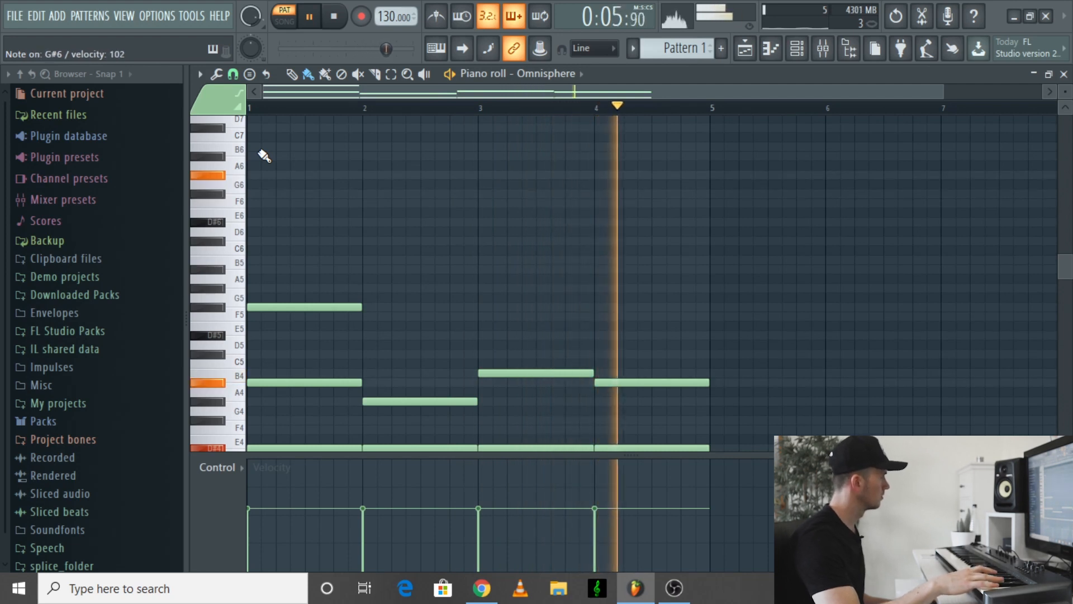
key("space")
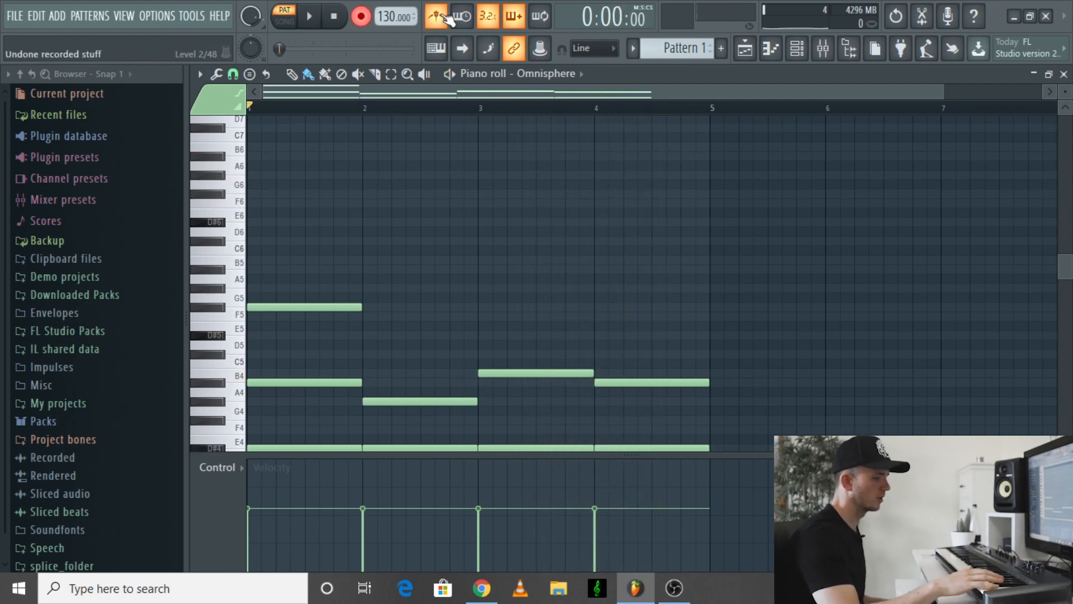
key("space")
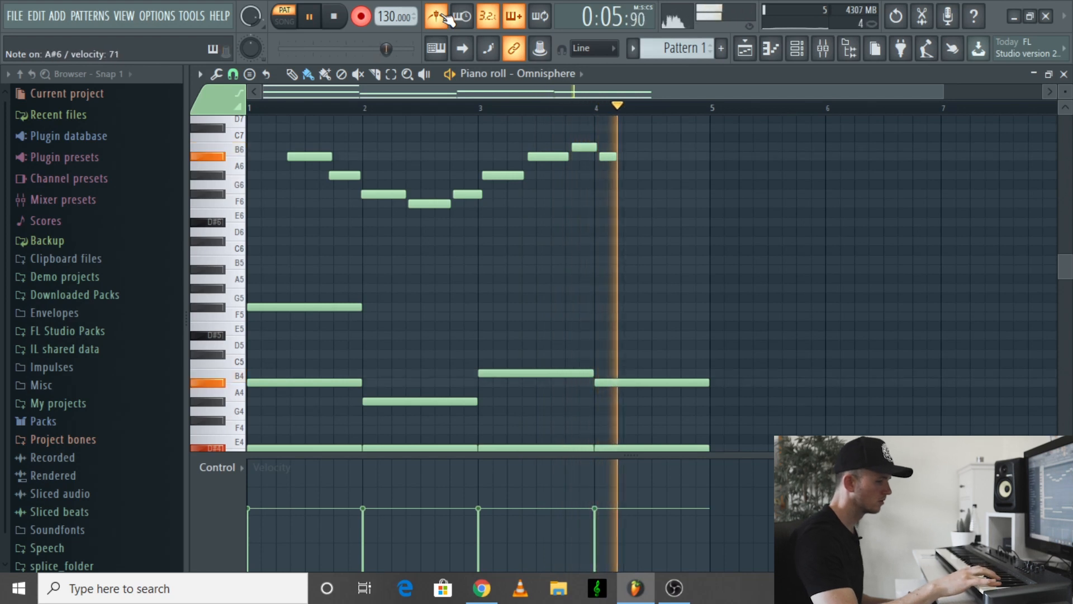
key("space")
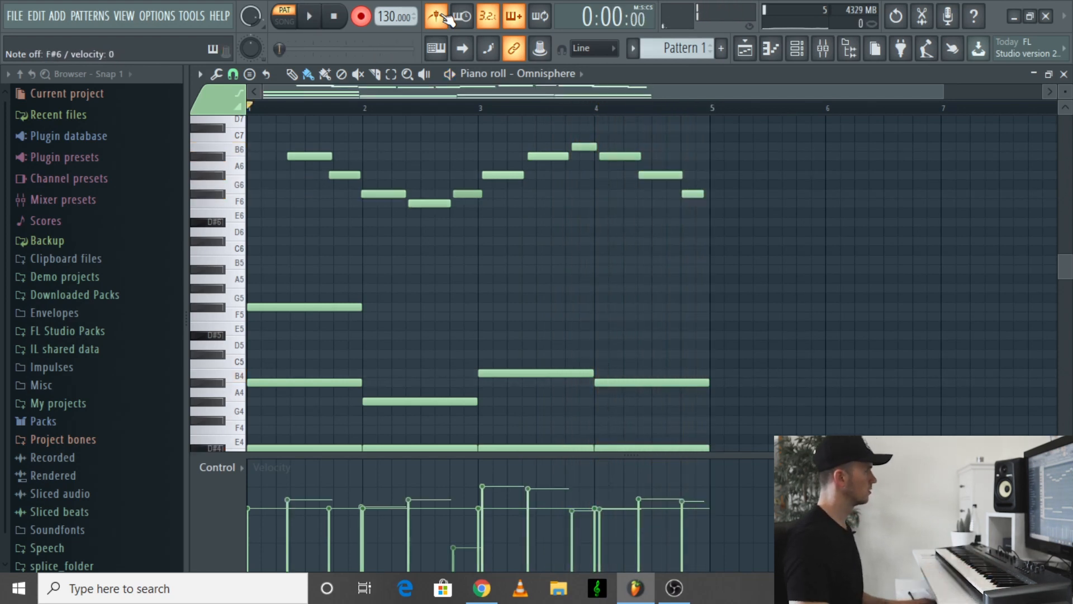
Step: Select all recorded melody notes above the chords and quantize them to the grid with snapping set to Line
left_click_drag(296, 146, 542, 230)
left_click(425, 160)
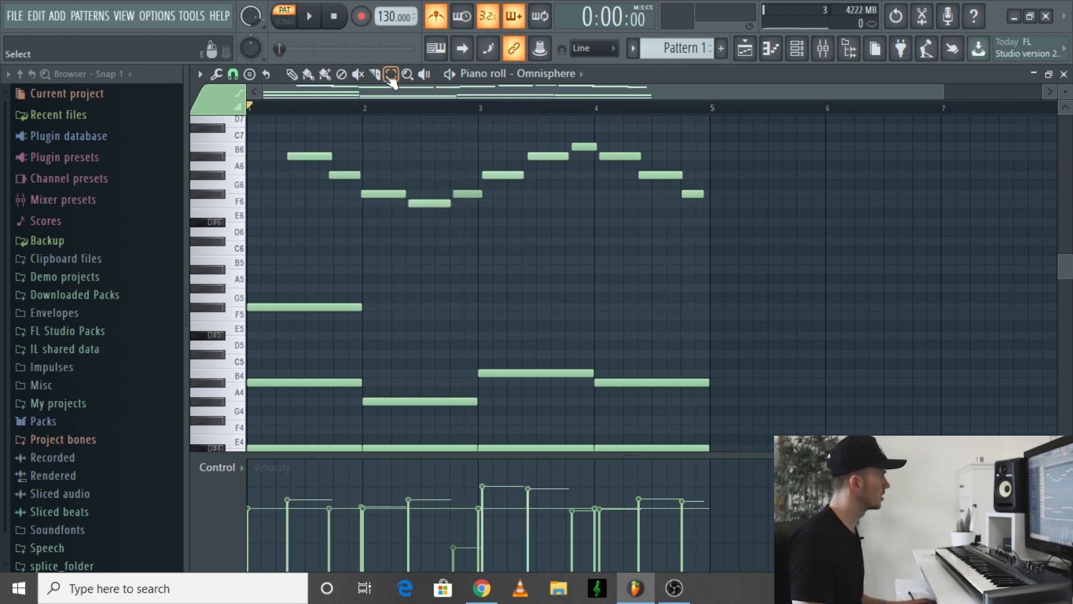
left_click_drag(295, 120, 710, 271)
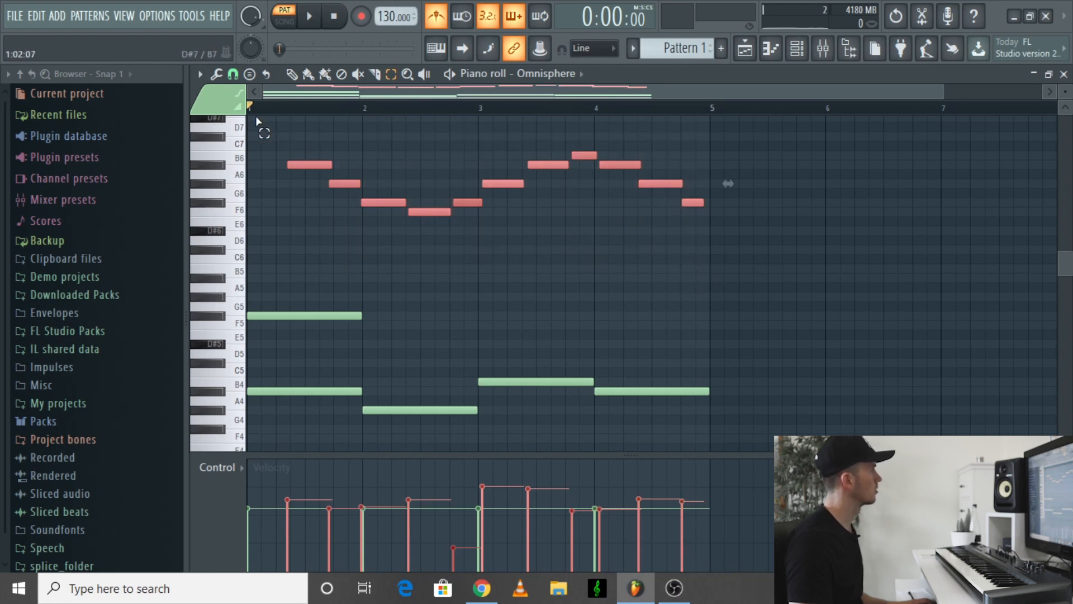
left_click(232, 80)
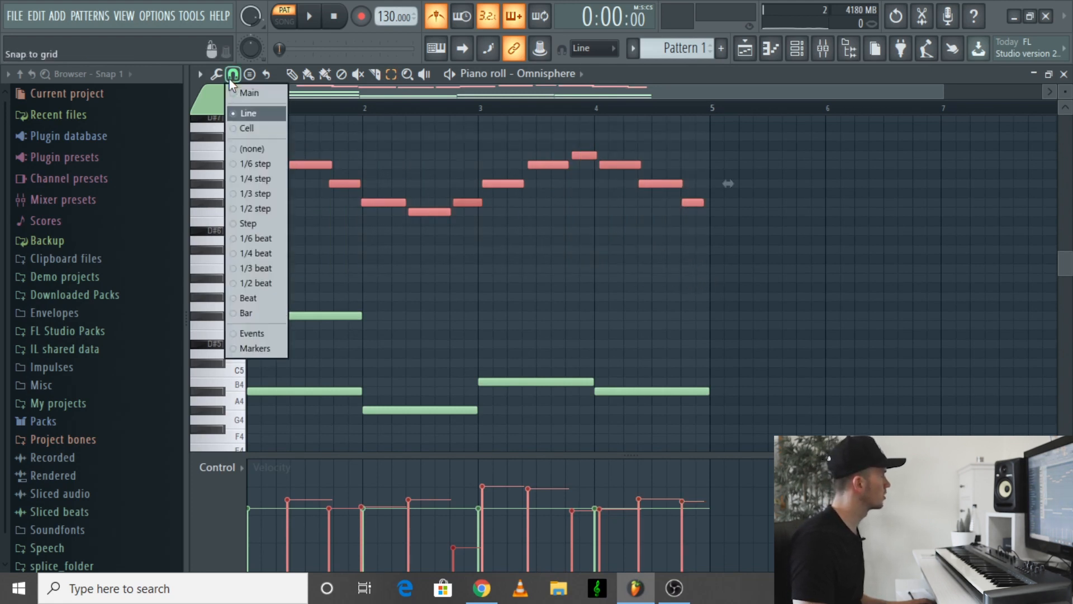
left_click(253, 116)
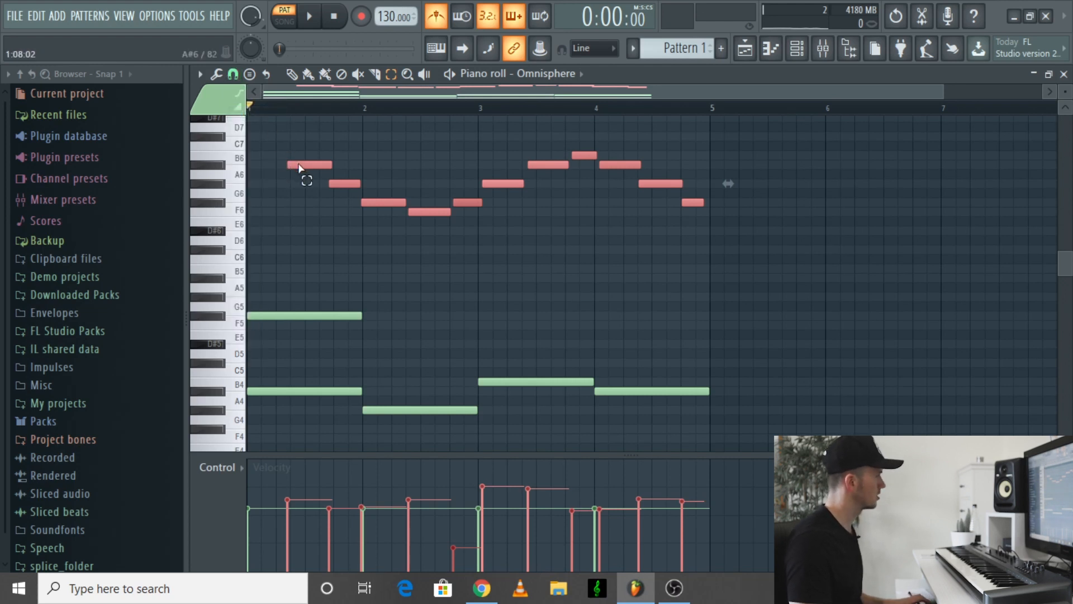
key("ctrl+q")
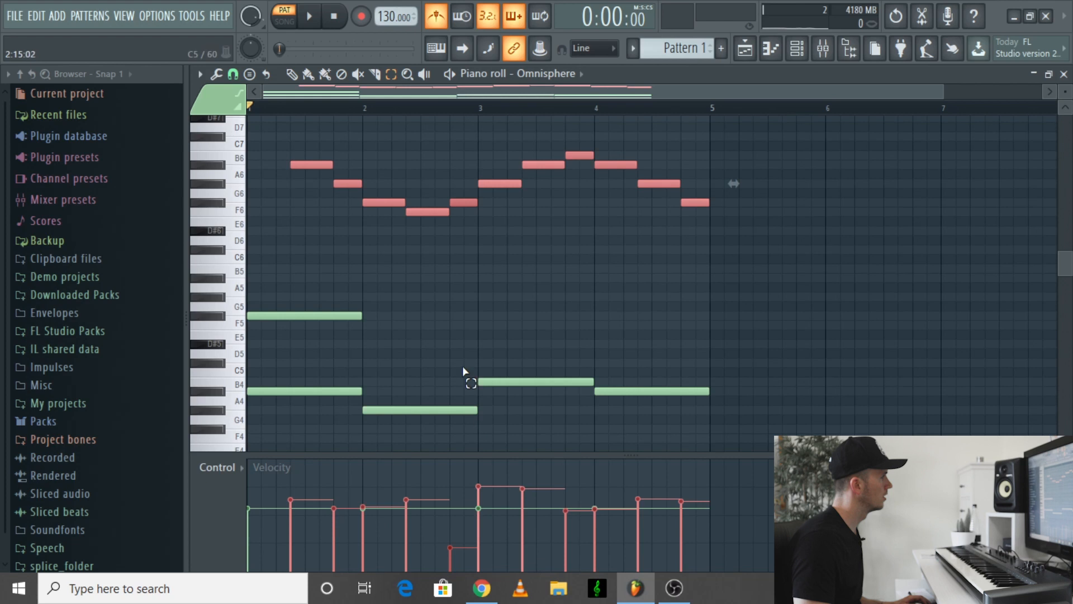
left_click(441, 342)
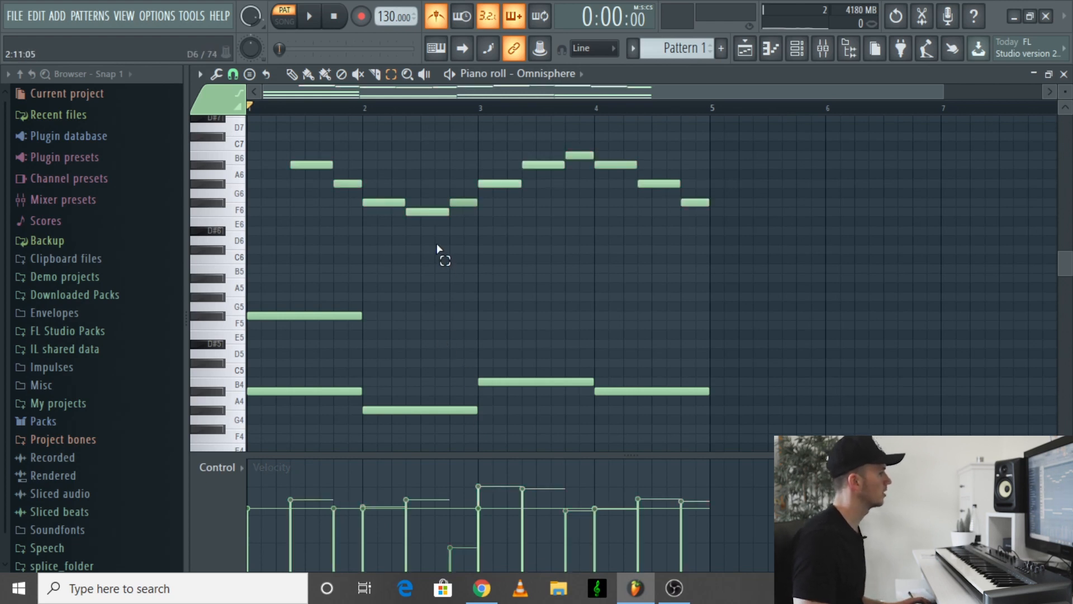
Step: Level the velocities of all melody notes to match the chord notes, and clear the selection
left_click_drag(290, 143, 713, 275)
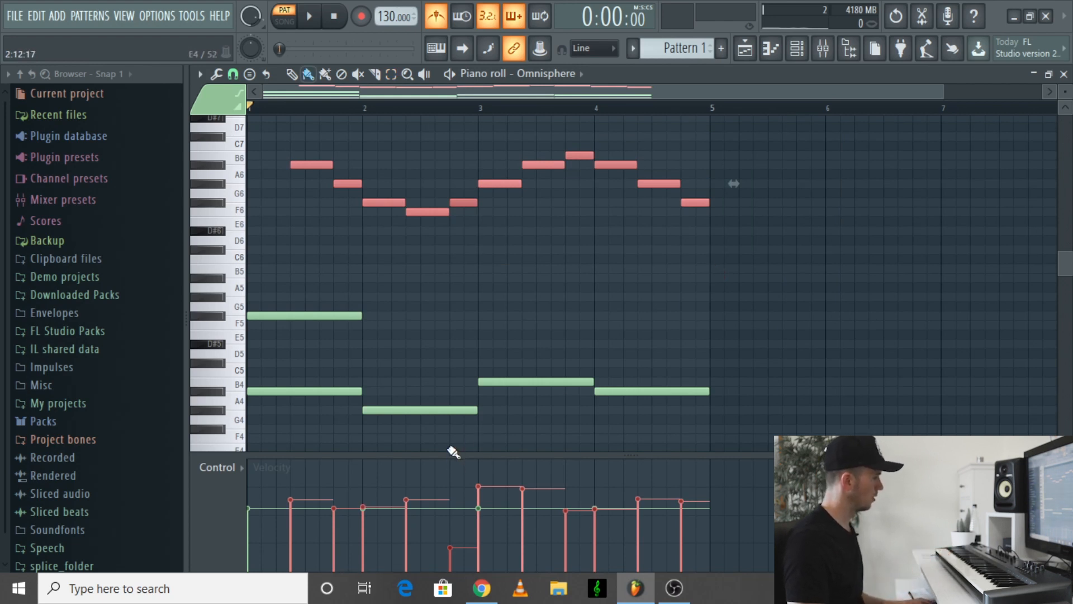
mouse_move(297, 512)
left_mouse_down()
mouse_move(414, 529)
mouse_move(696, 540)
left_mouse_up()
key("ctrl+d")
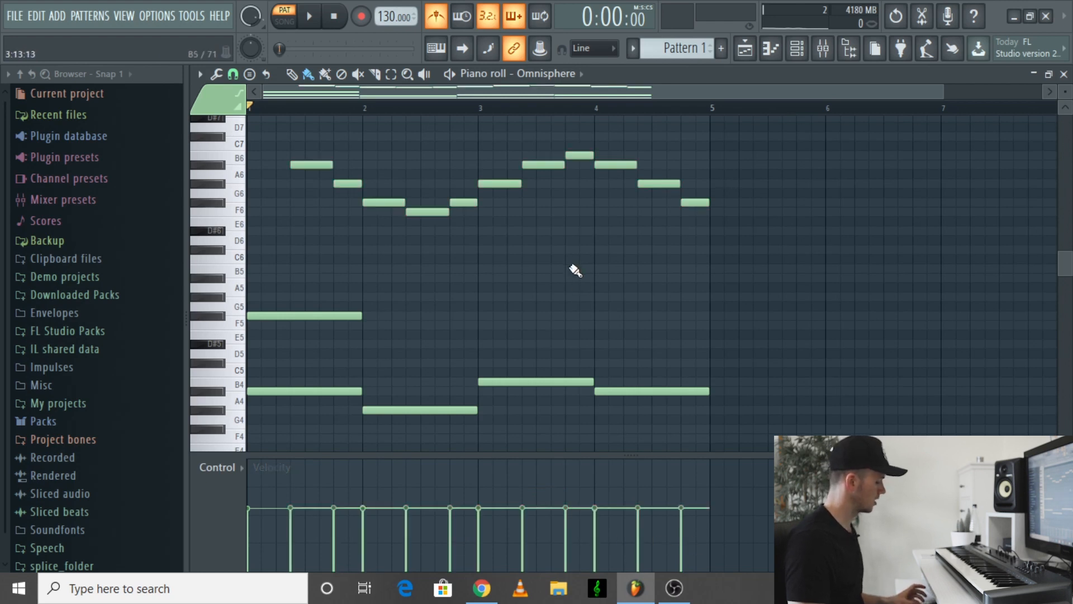
Step: Randomize the velocities of all notes with a velocity level of about -22%, and play the pattern to check
key("ctrl+a")
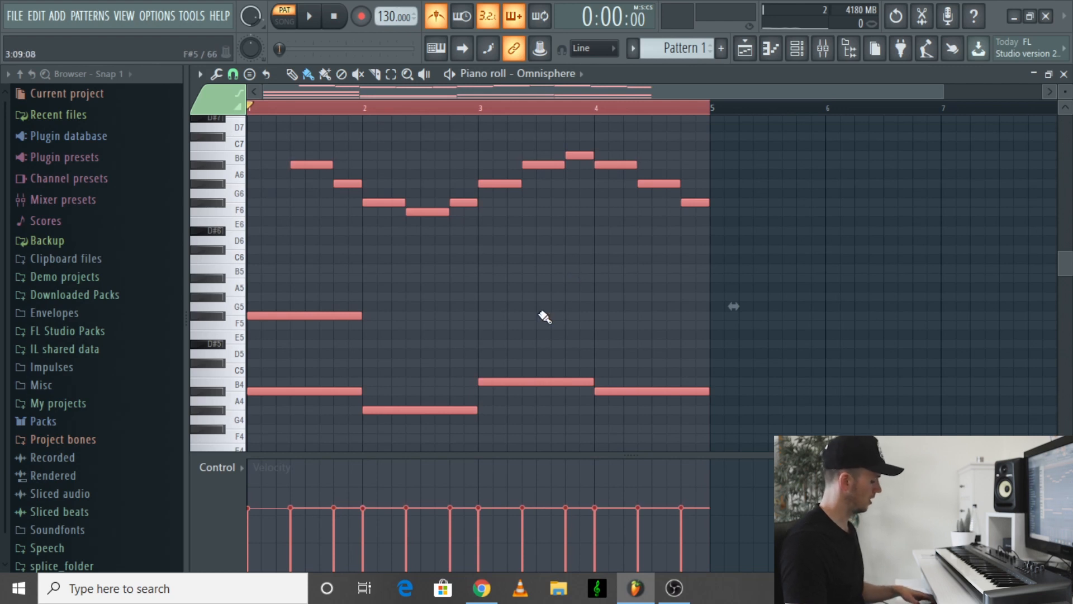
key("alt+r")
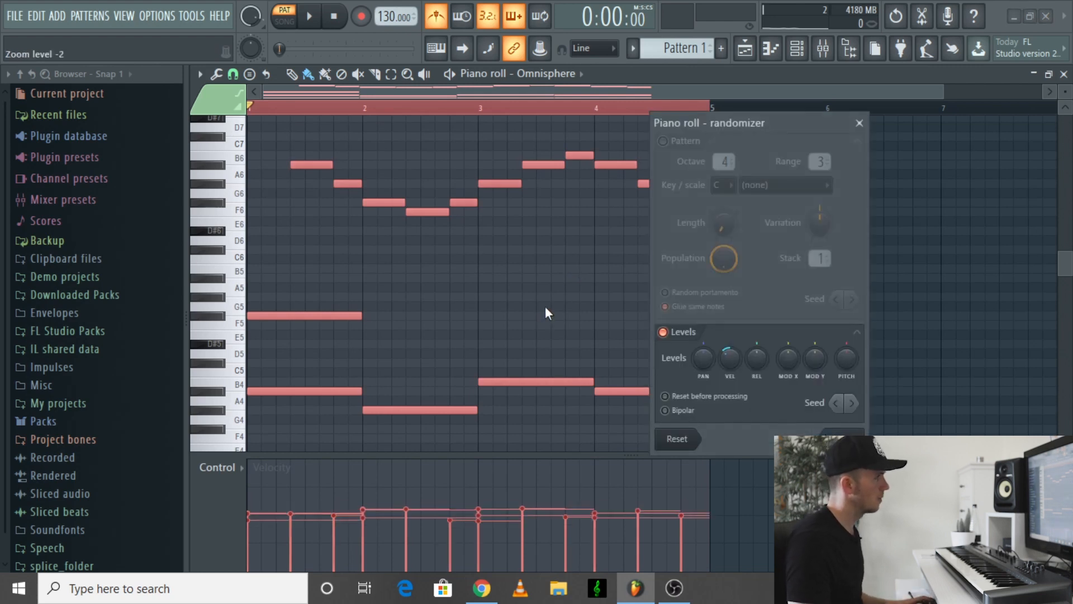
left_click_drag(731, 363, 732, 385)
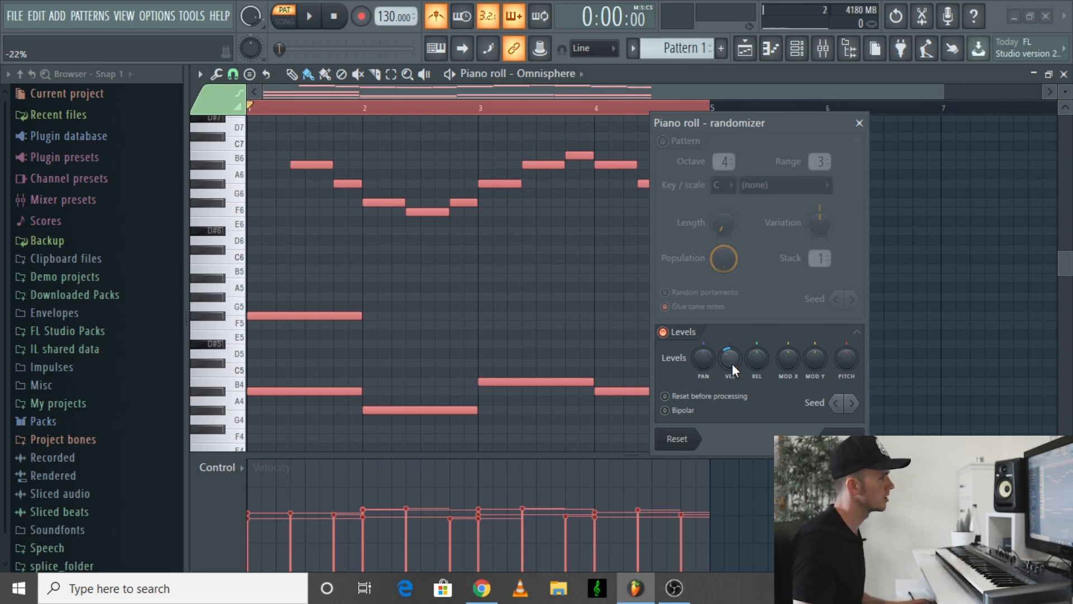
key("space")
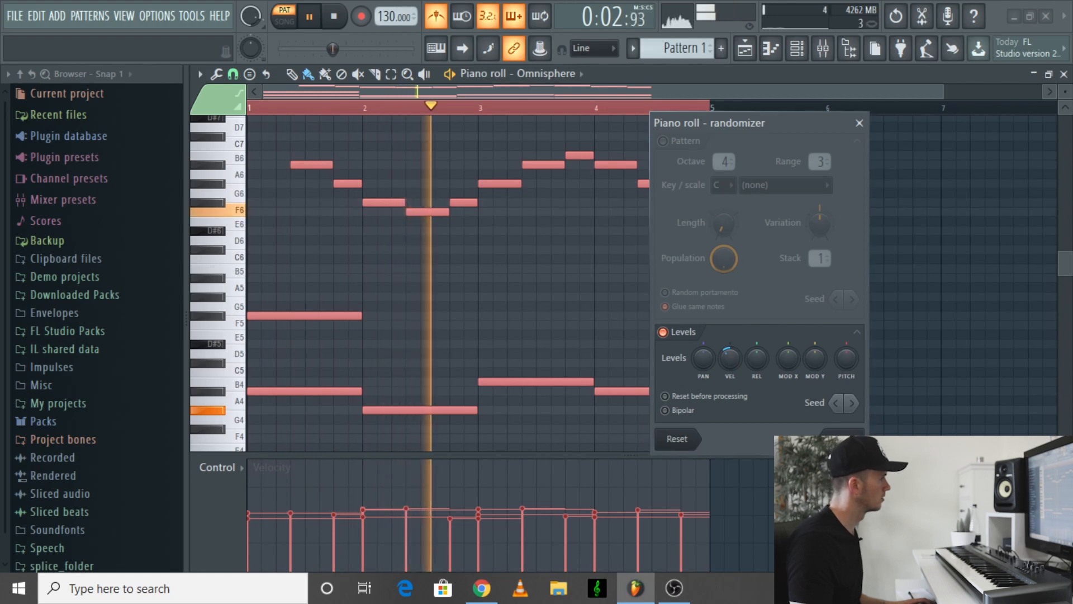
left_click(843, 439)
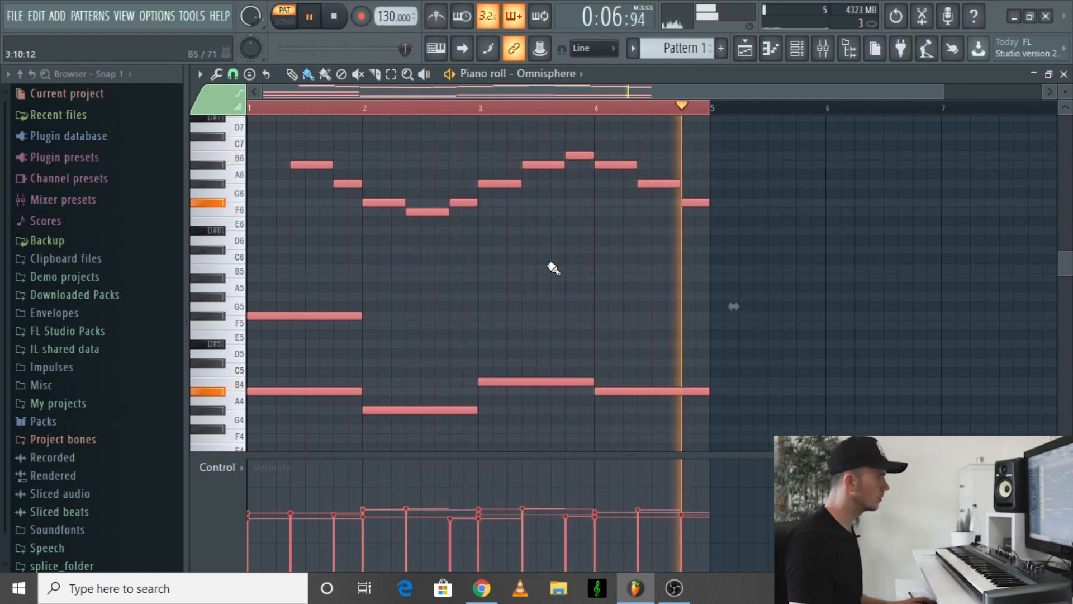
key("space")
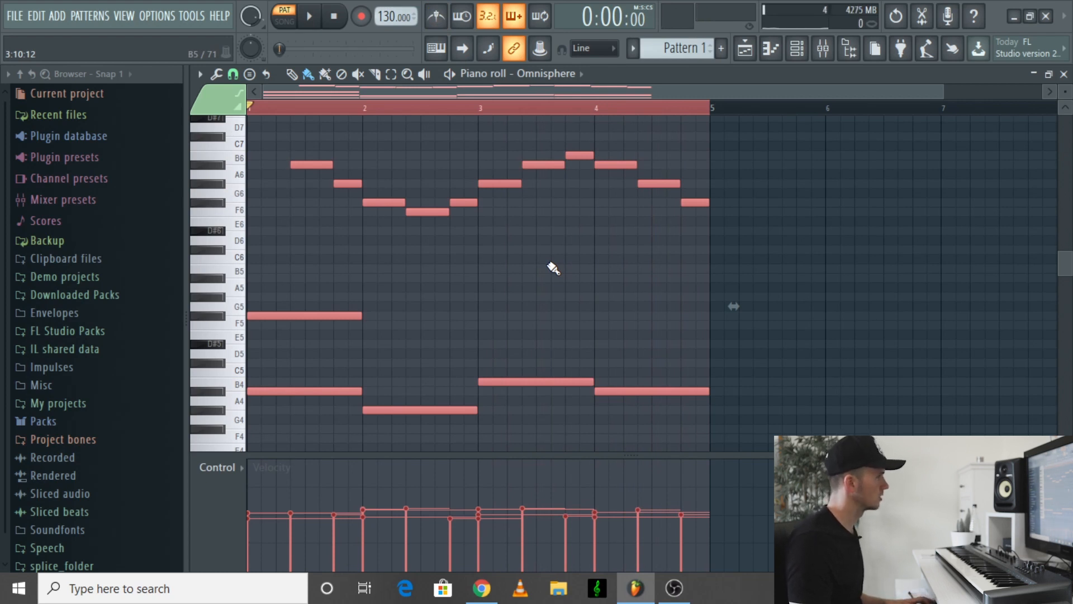
Step: Strum all notes with the strumizer by raising the start time strength, accept it and listen to the result
key("alt+s")
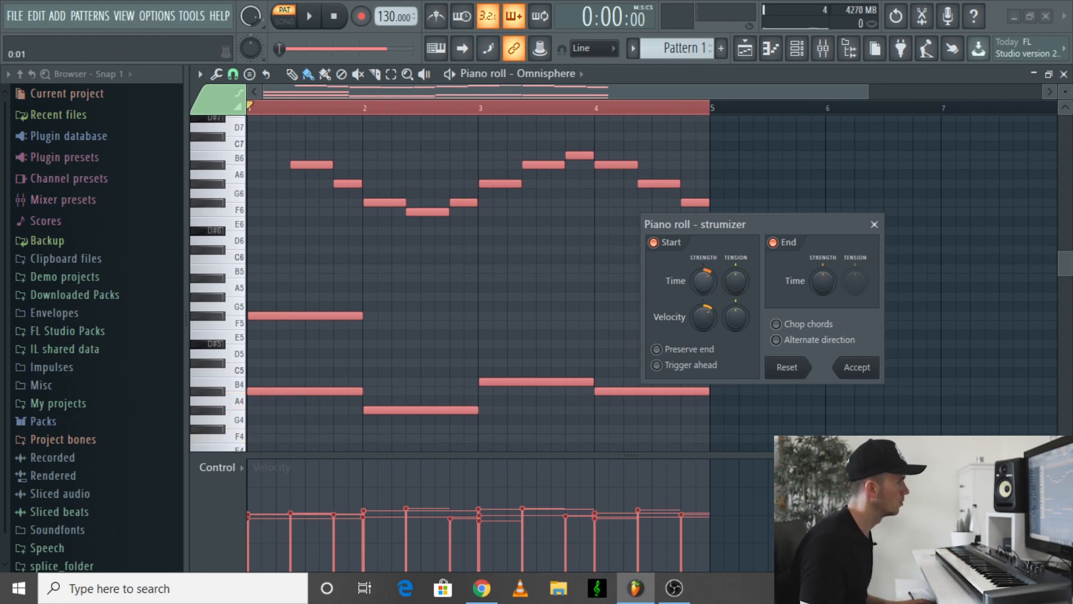
key("space")
left_click_drag(703, 280, 703, 265)
key("space")
key("space")
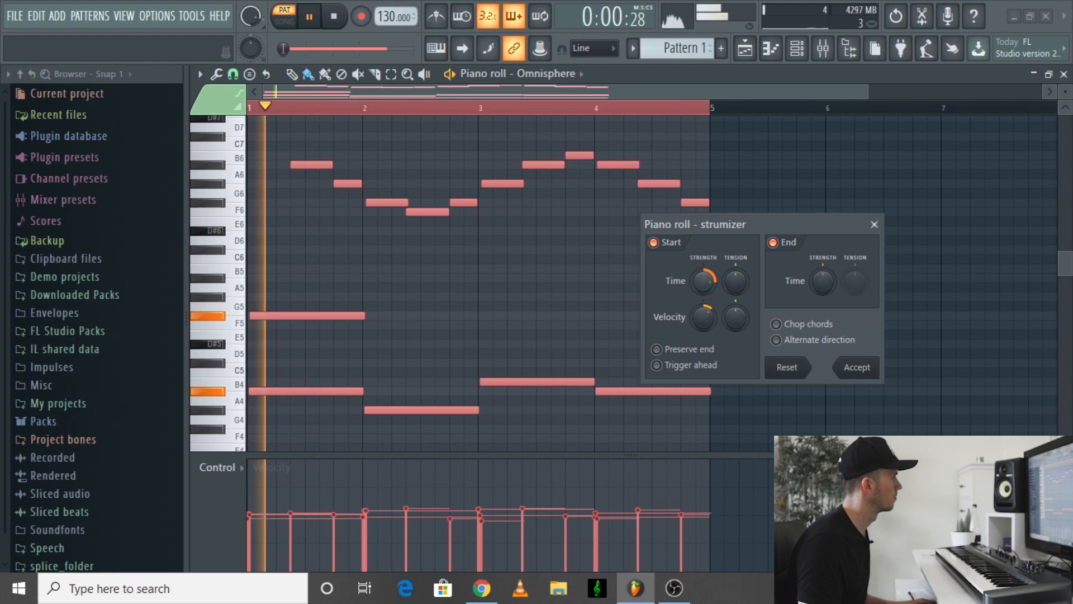
left_click(857, 367)
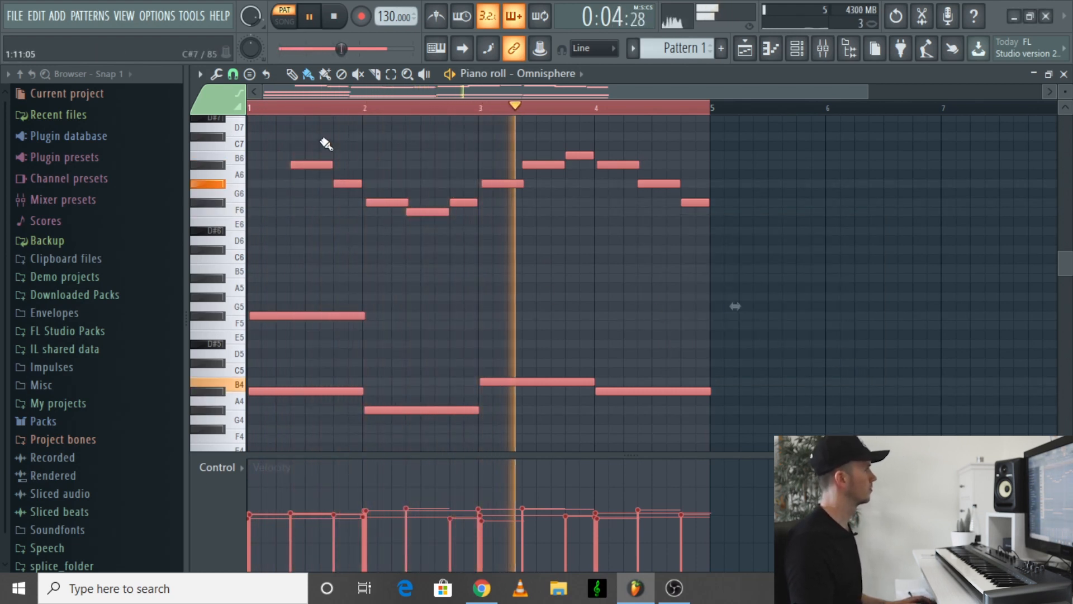
scroll(503, 246, "down", 3)
scroll(510, 252, "up", 3)
key("space")
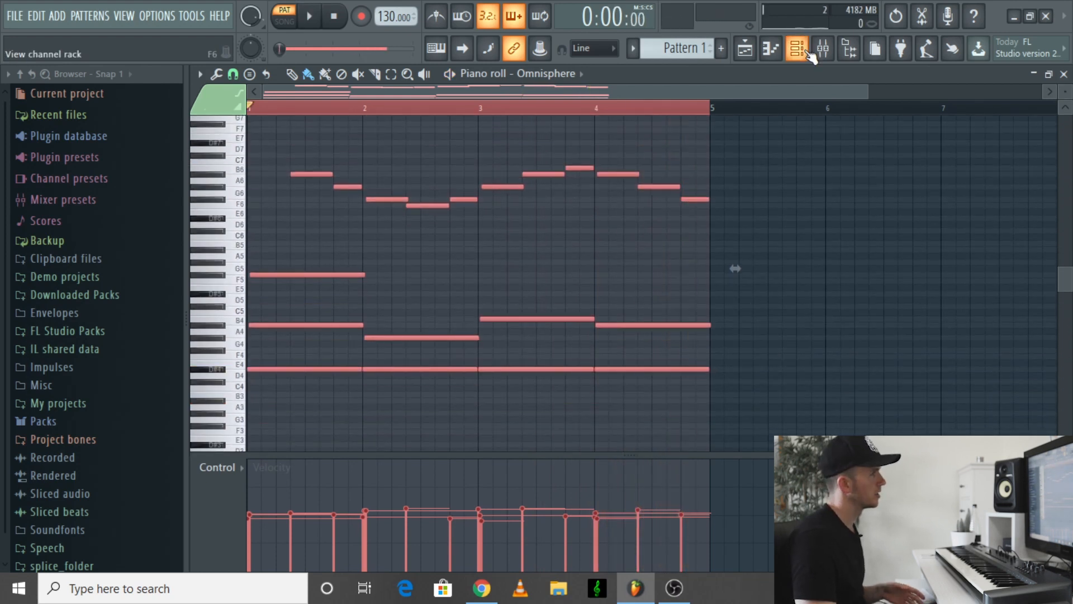
Step: Open the Omnisphere channel's plugin, leave the Keyscape view and display the settings of layer A
left_click(808, 54)
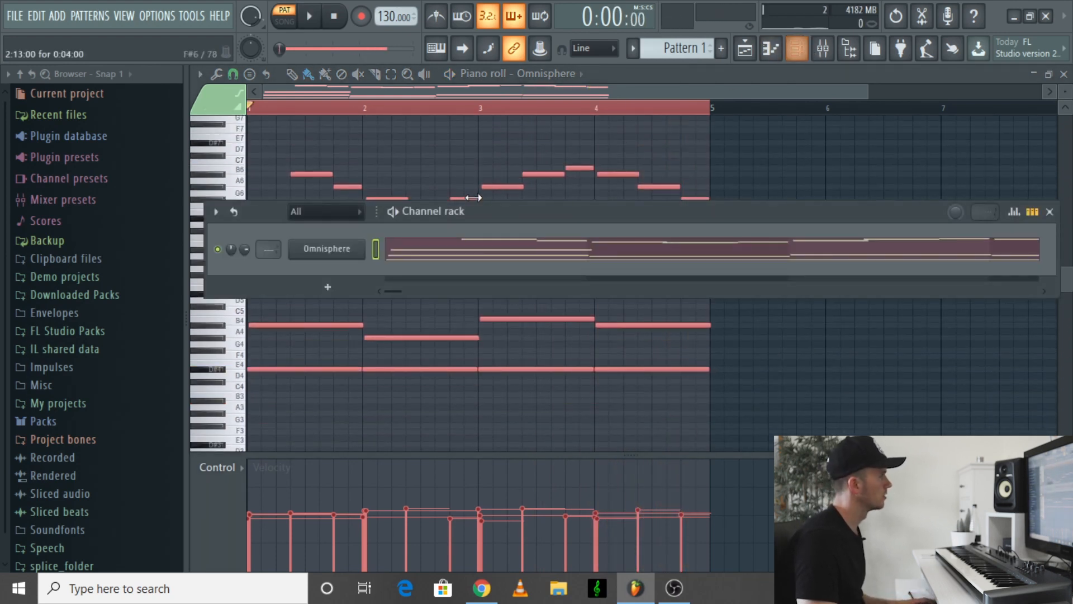
left_click(327, 248)
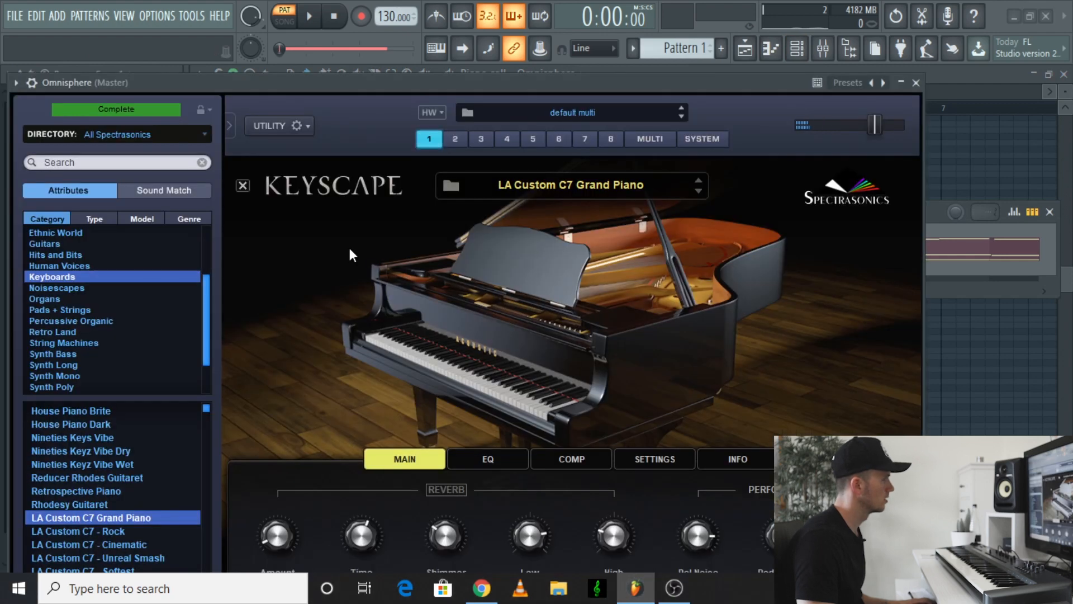
left_click_drag(524, 86, 559, 33)
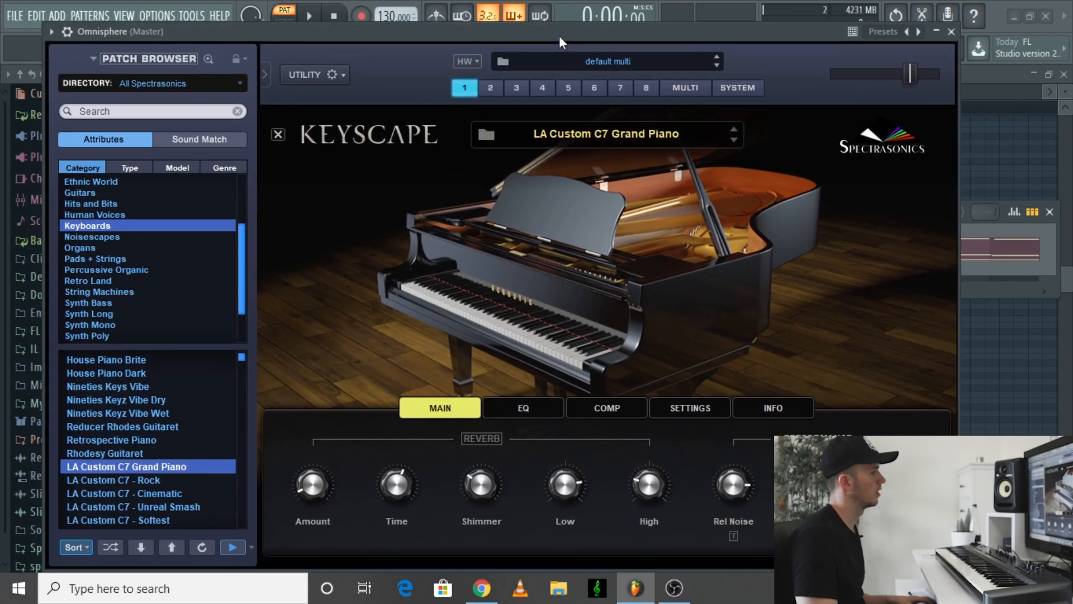
left_click(278, 134)
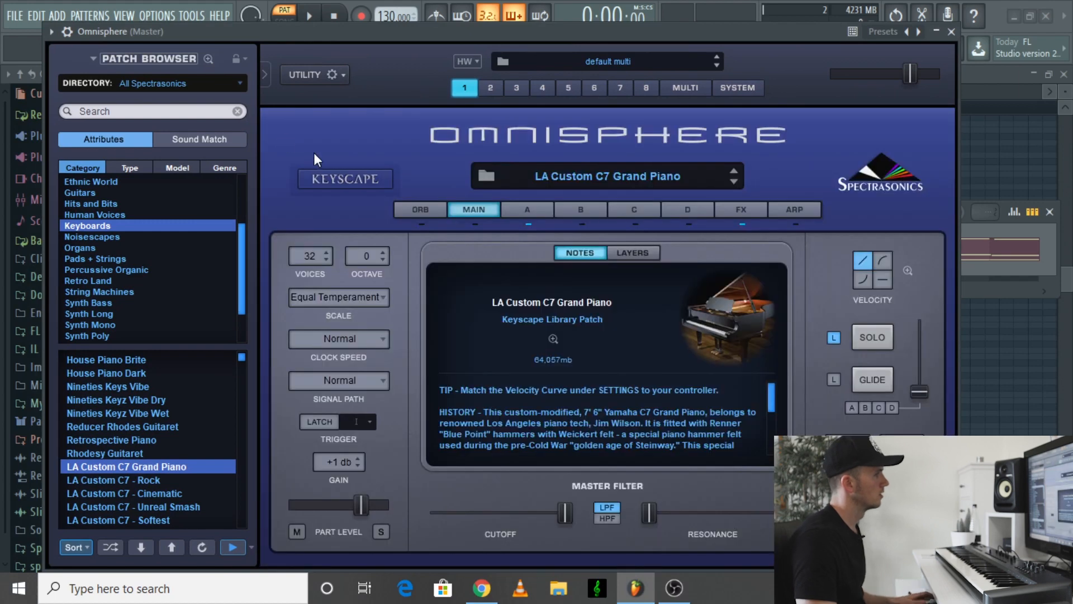
left_click(538, 210)
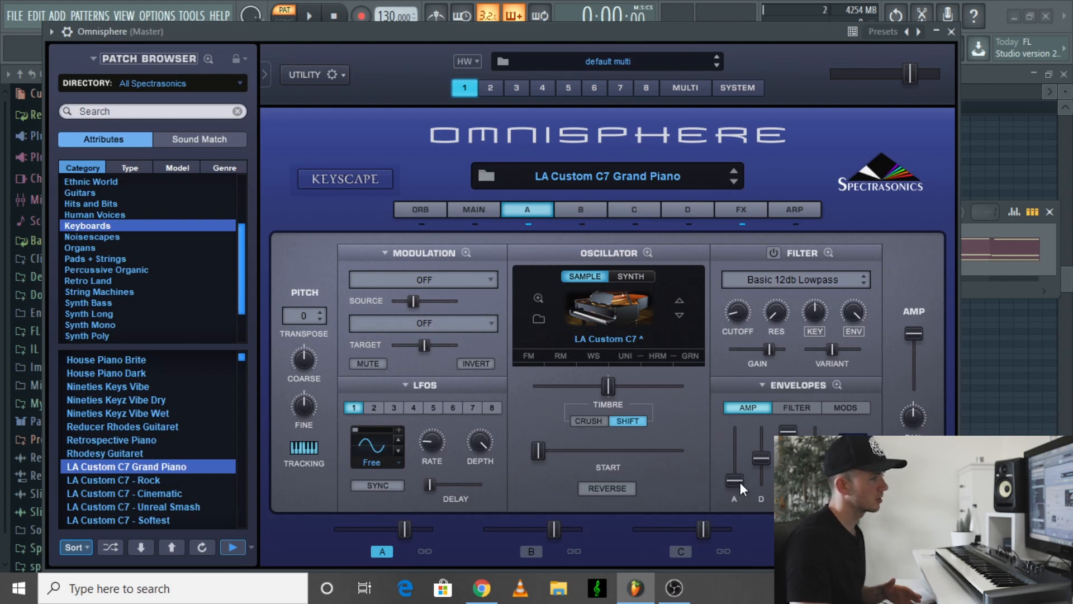
Step: Set layer A's amp envelope attack to about 0.105 sec while the pattern plays, and close the plugin
left_click_drag(740, 481, 739, 477)
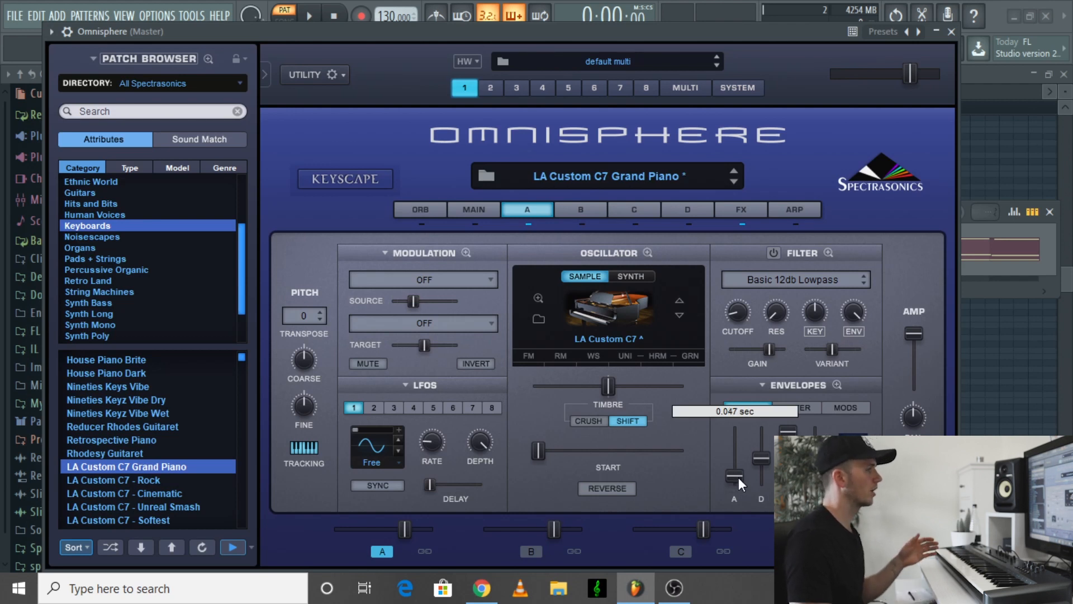
double_click(739, 478)
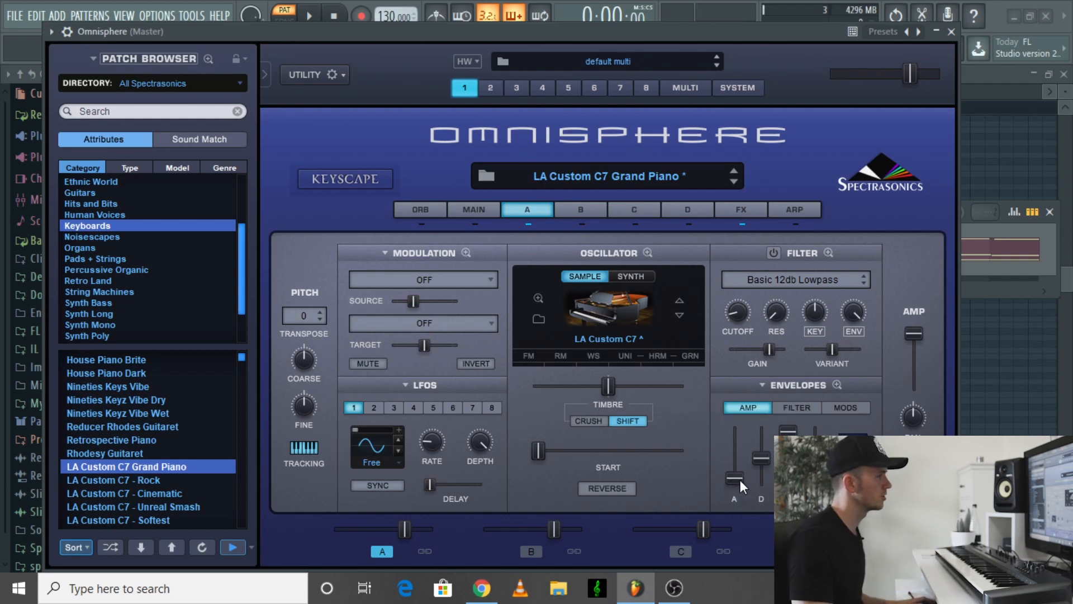
key("space")
left_click_drag(740, 480, 739, 475)
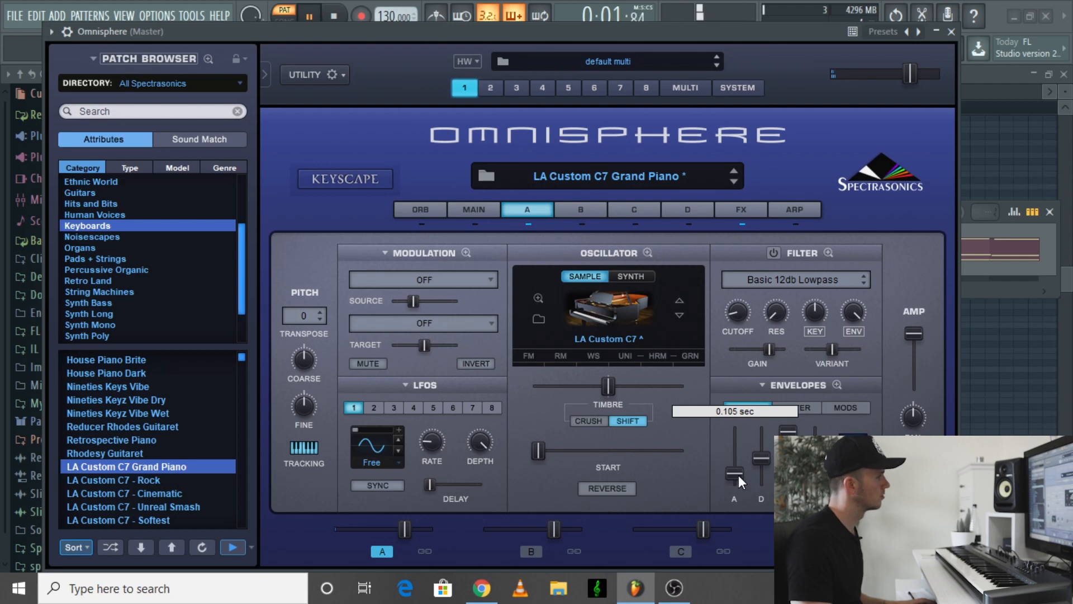
left_click(952, 33)
key("space")
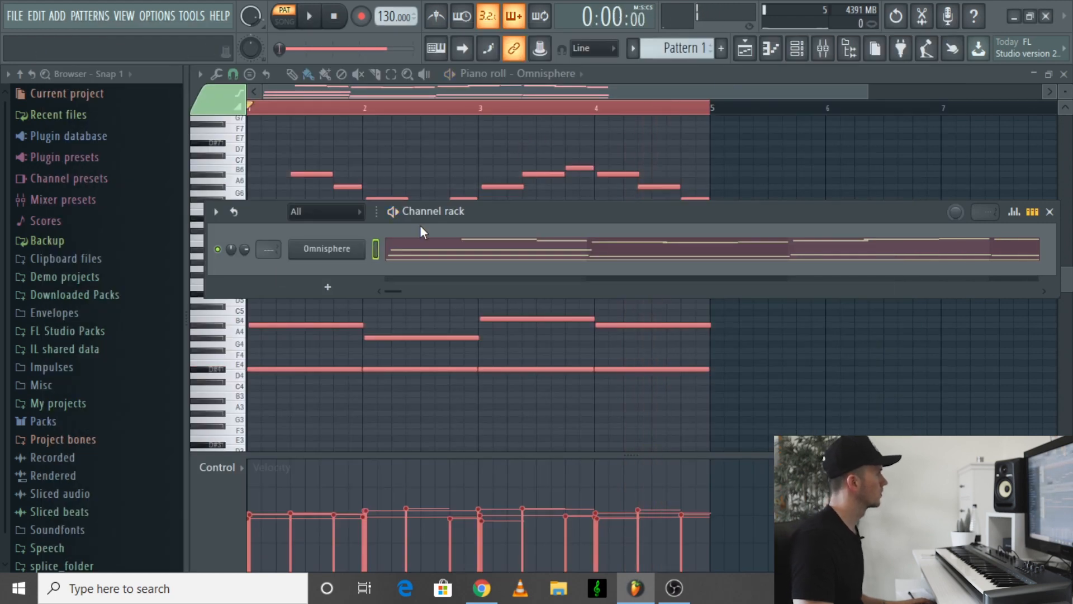
Step: Route the Omnisphere channel to mixer track 1, and open the mixer with the pattern playing
left_click_drag(269, 250, 270, 244)
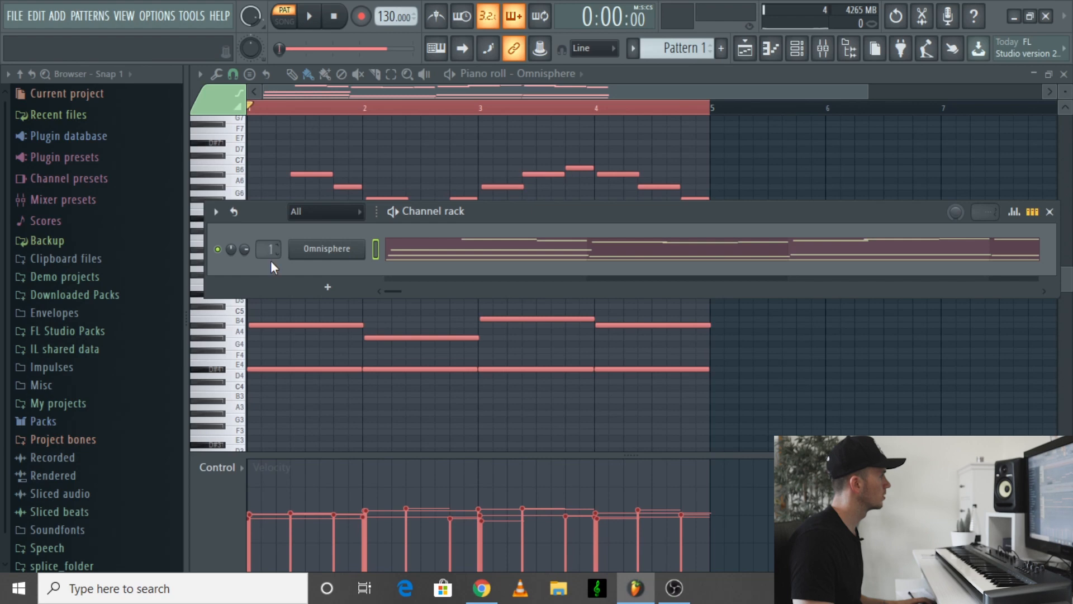
left_click(829, 56)
key("space")
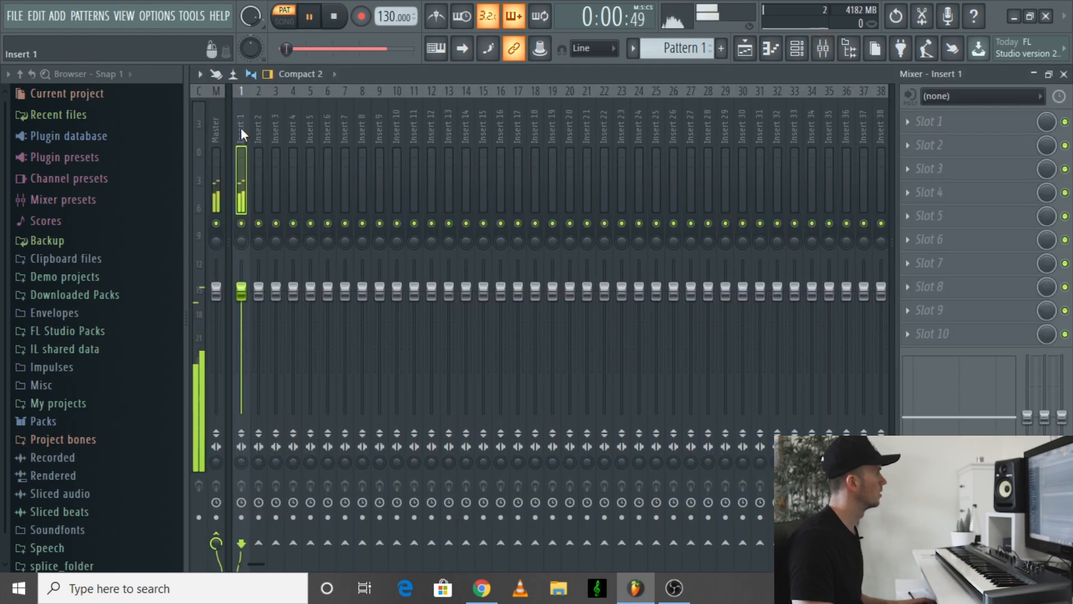
Step: Load Gross Beat into the first effect slot of Insert 1 with the Momentary preset's 1/2 Speed time pattern, and close it during playback
key("space")
left_click(947, 129)
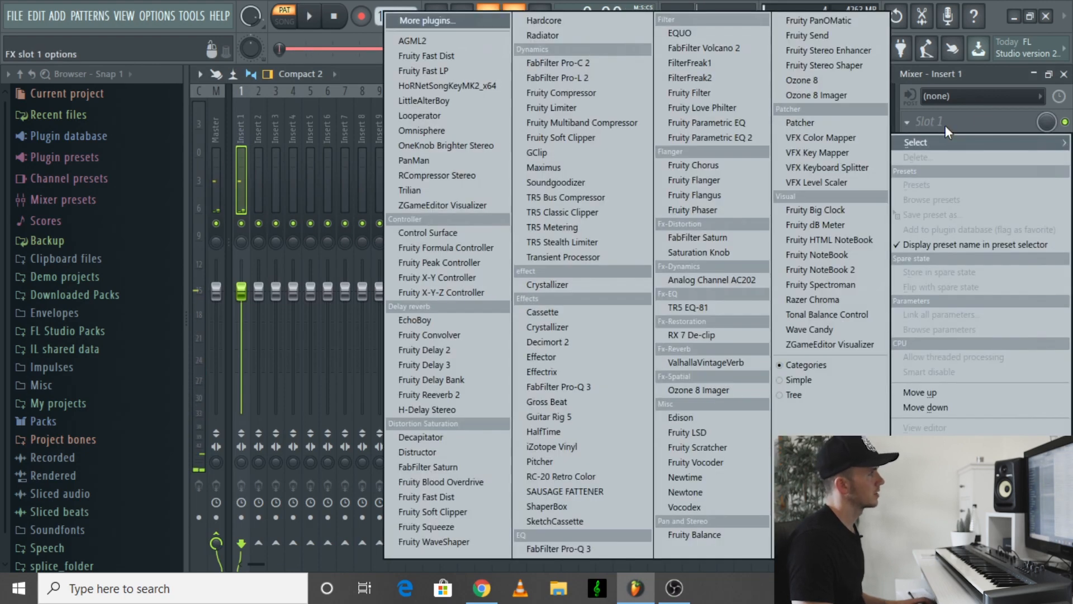
left_click(580, 404)
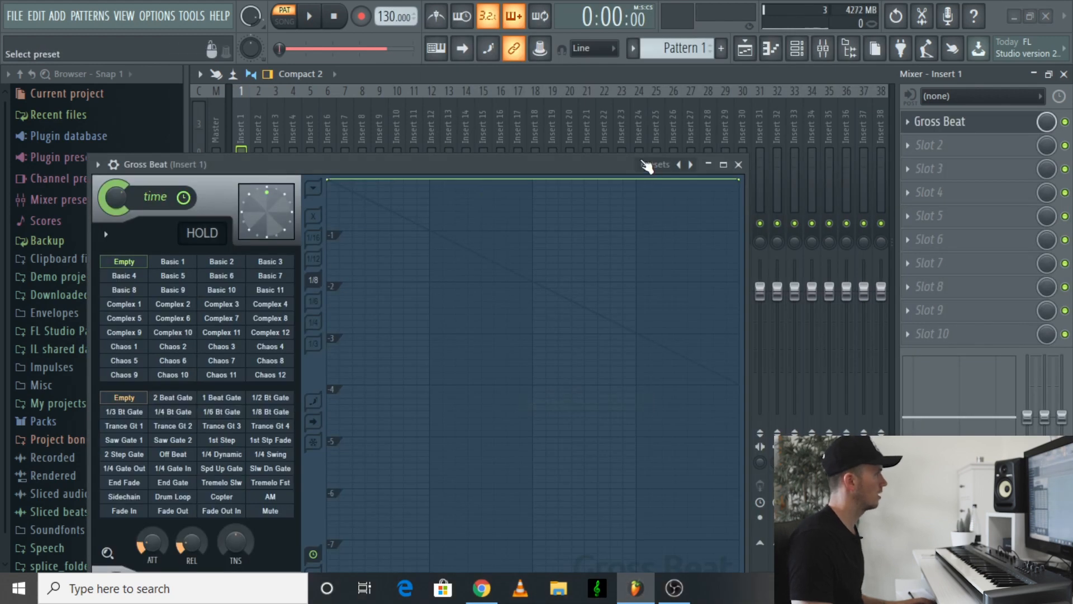
left_click(658, 168)
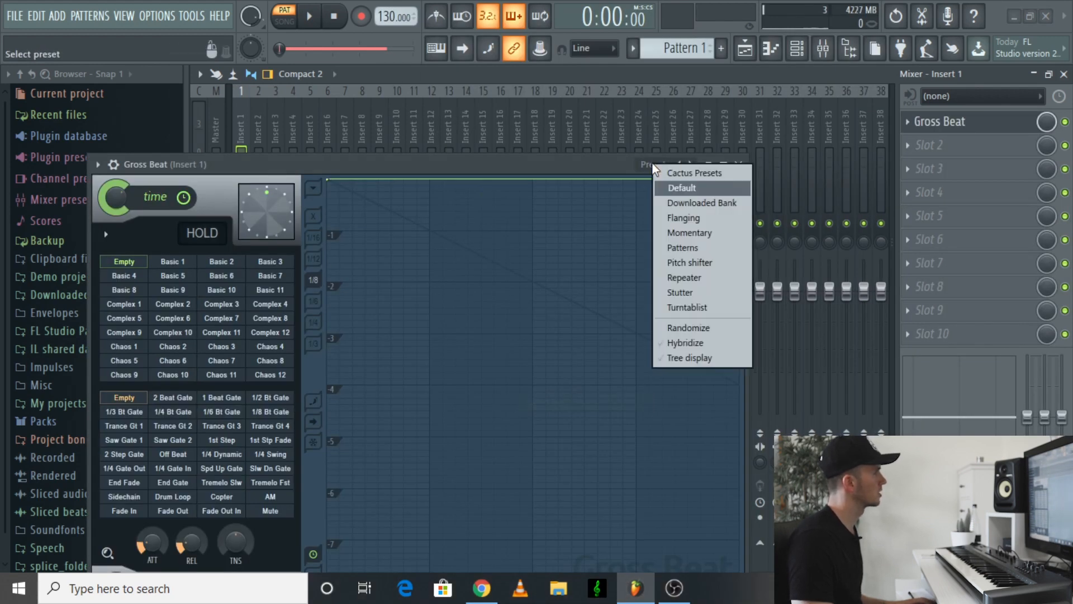
left_click(700, 237)
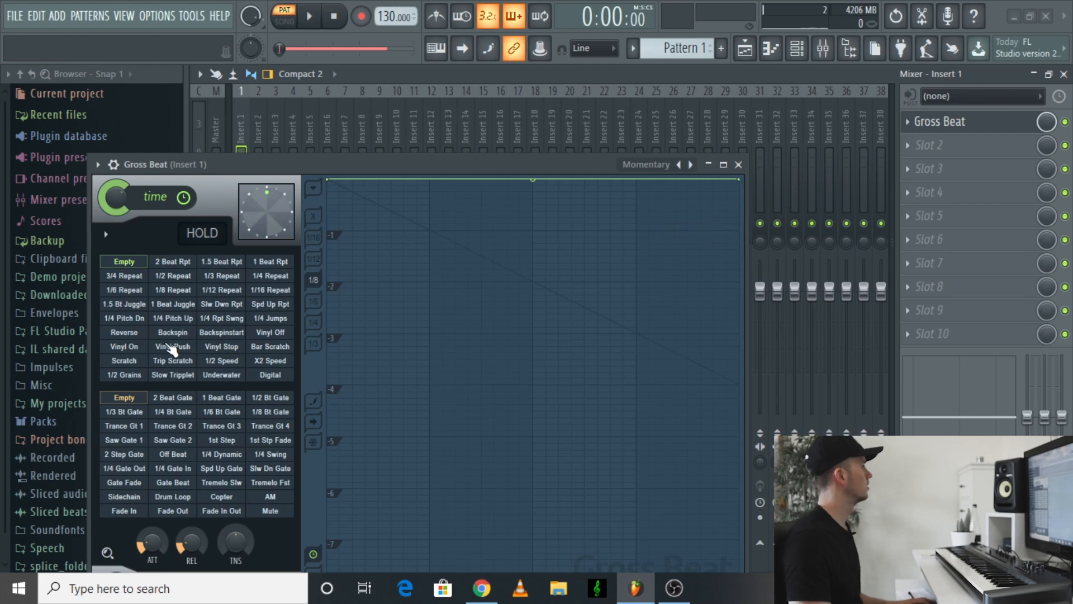
left_click(222, 366)
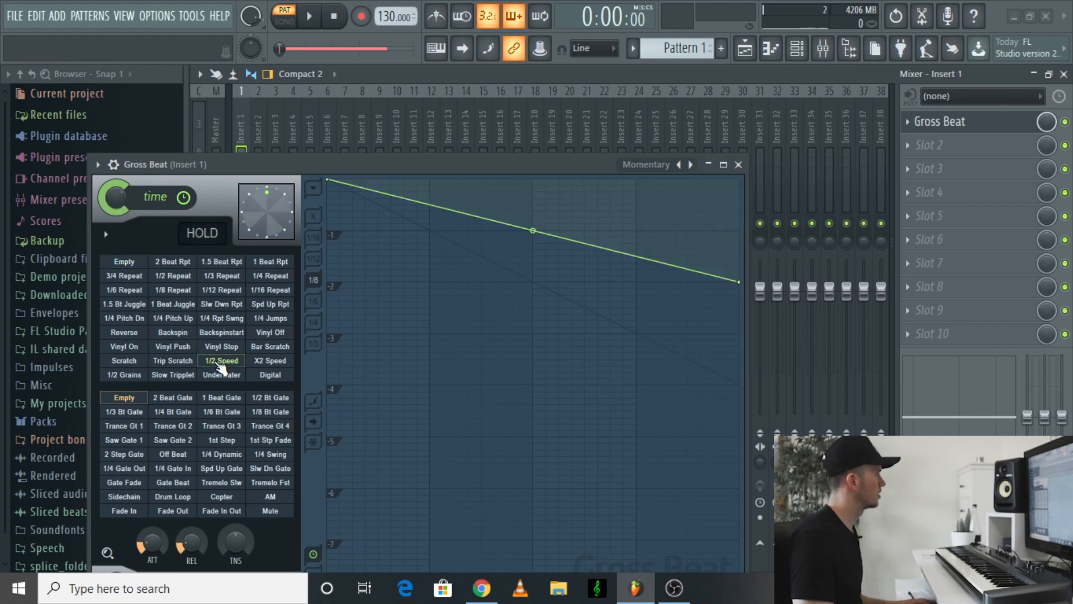
key("space")
left_click(739, 165)
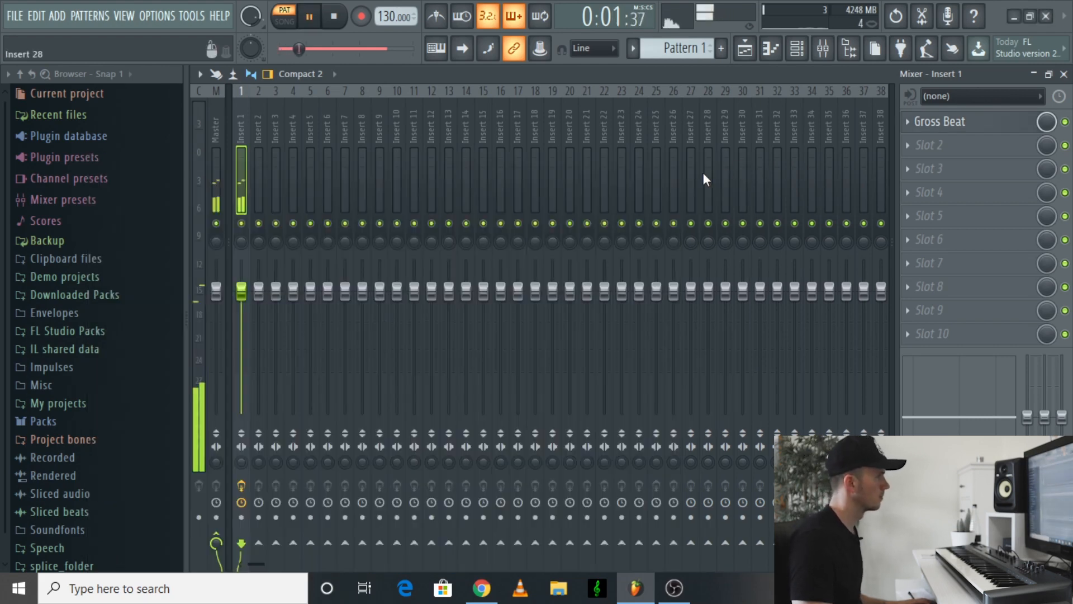
Step: Open the Omnisphere piano roll, transpose all notes up one octave, and play the pattern
left_click(809, 53)
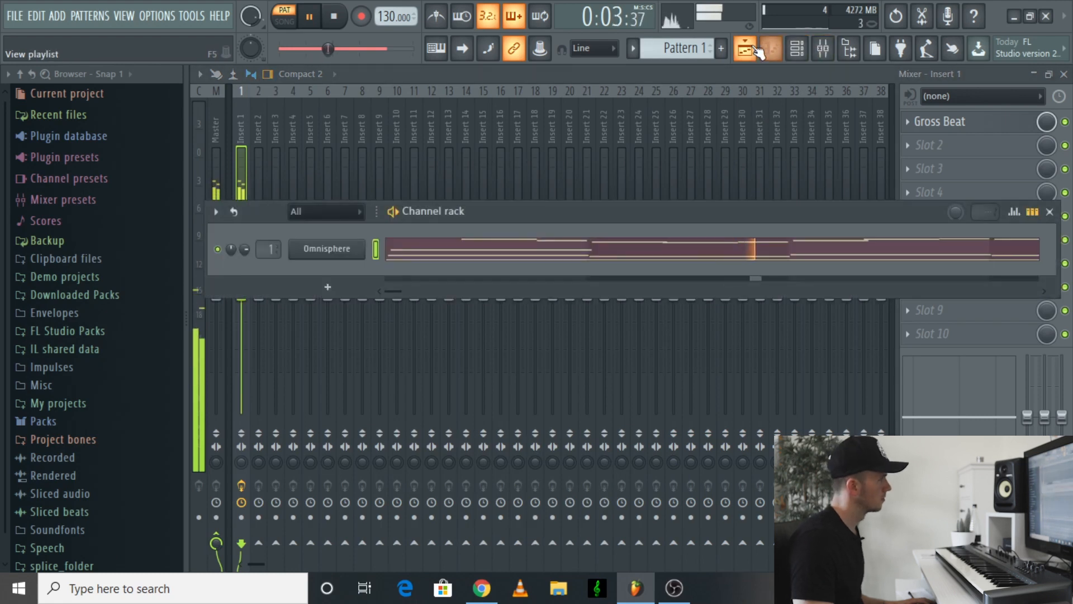
left_click(444, 260)
key("space")
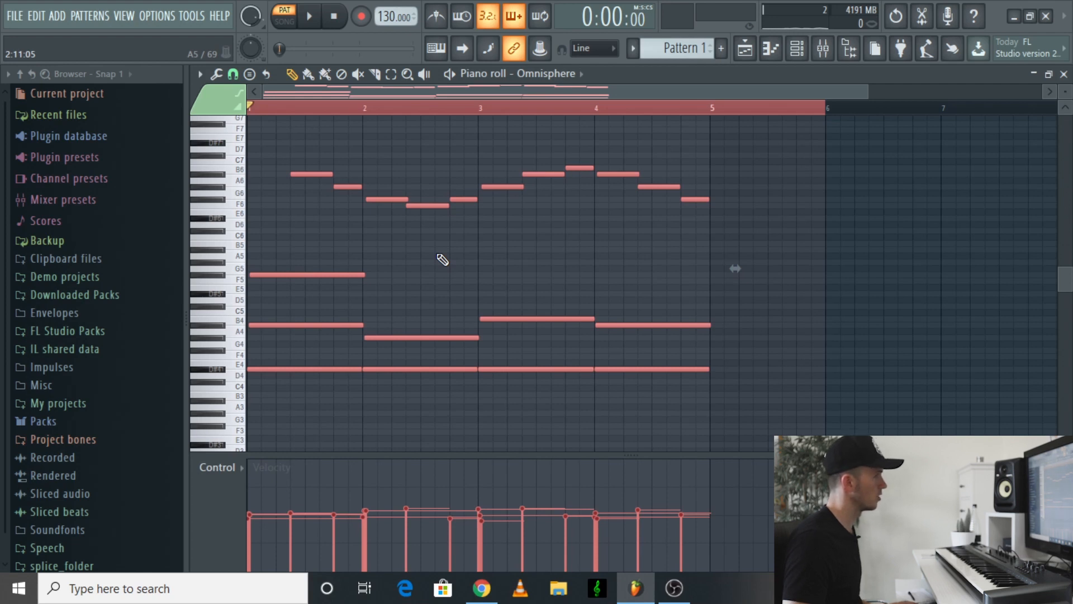
key("ctrl+Up")
key("space")
scroll(442, 263, "up", 3)
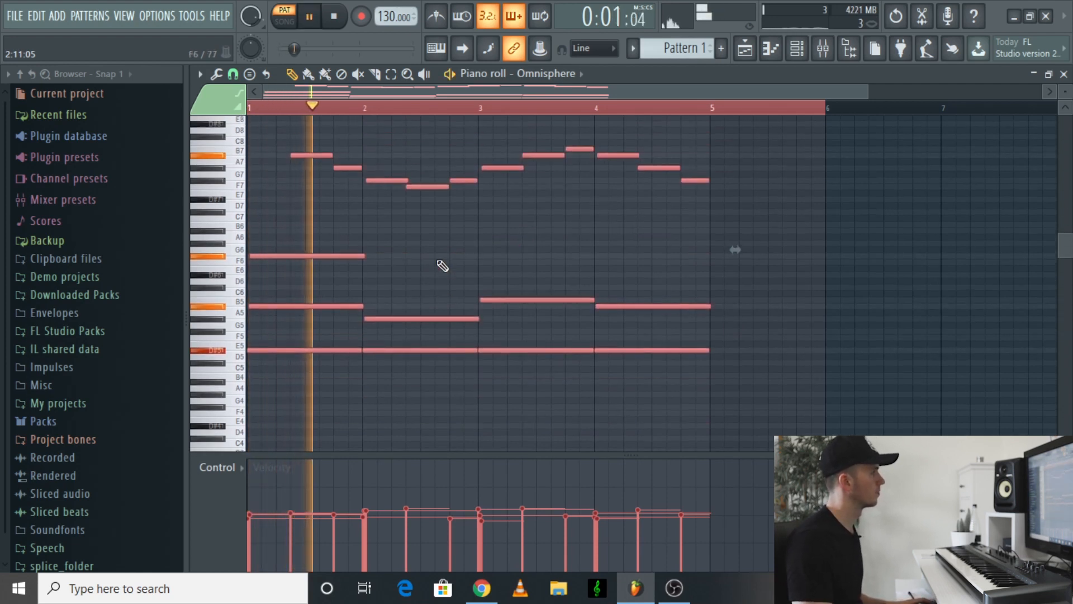
Step: Select the upper melody notes, shift them about one beat earlier, and listen to the pattern
key("e")
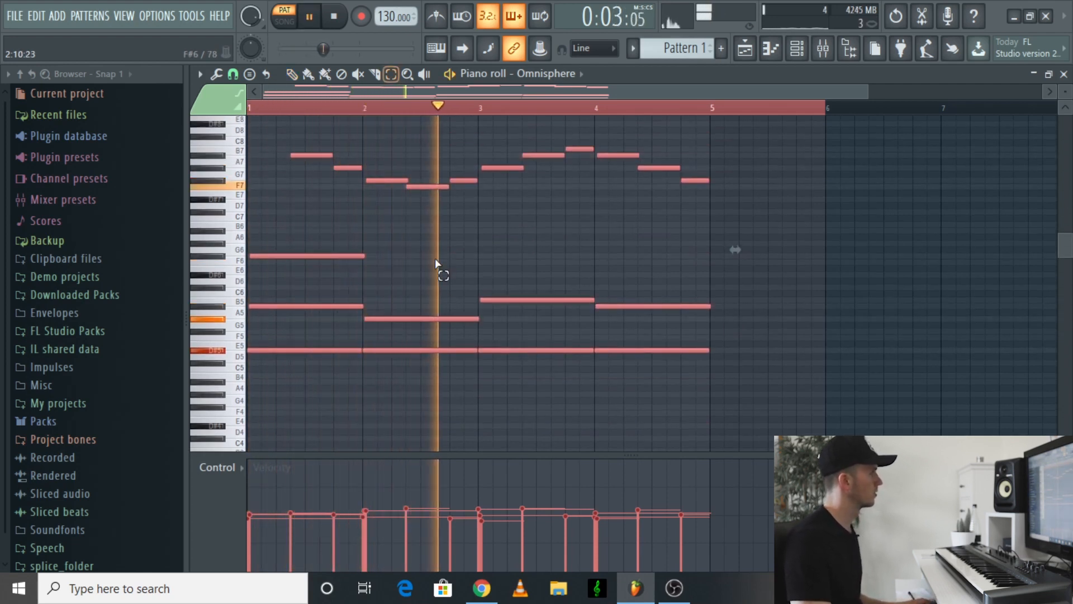
key("space")
left_click_drag(301, 132, 714, 226)
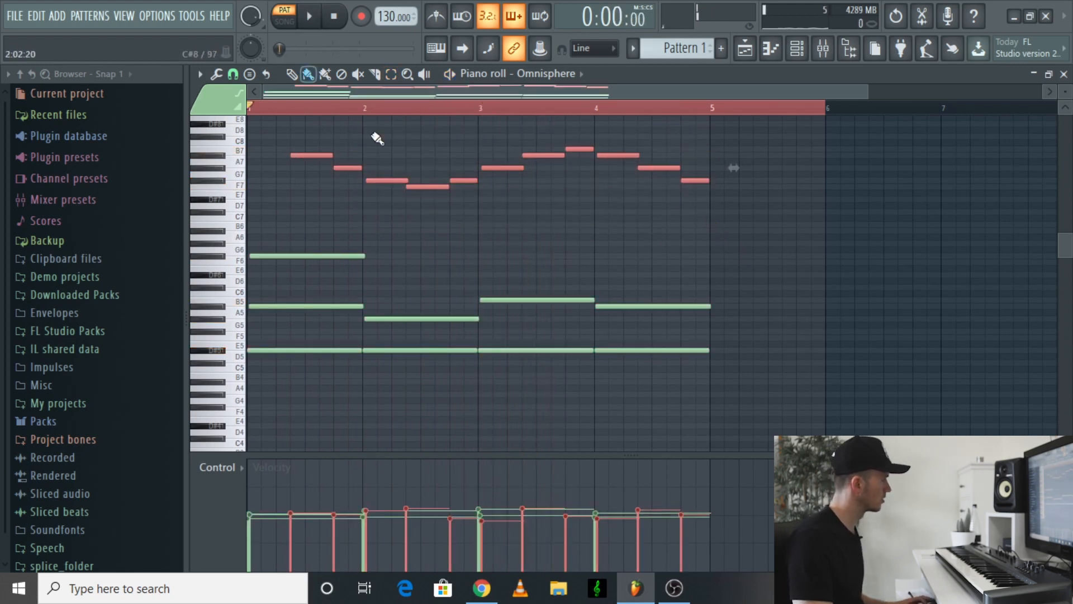
left_click_drag(308, 157, 278, 156)
key("space")
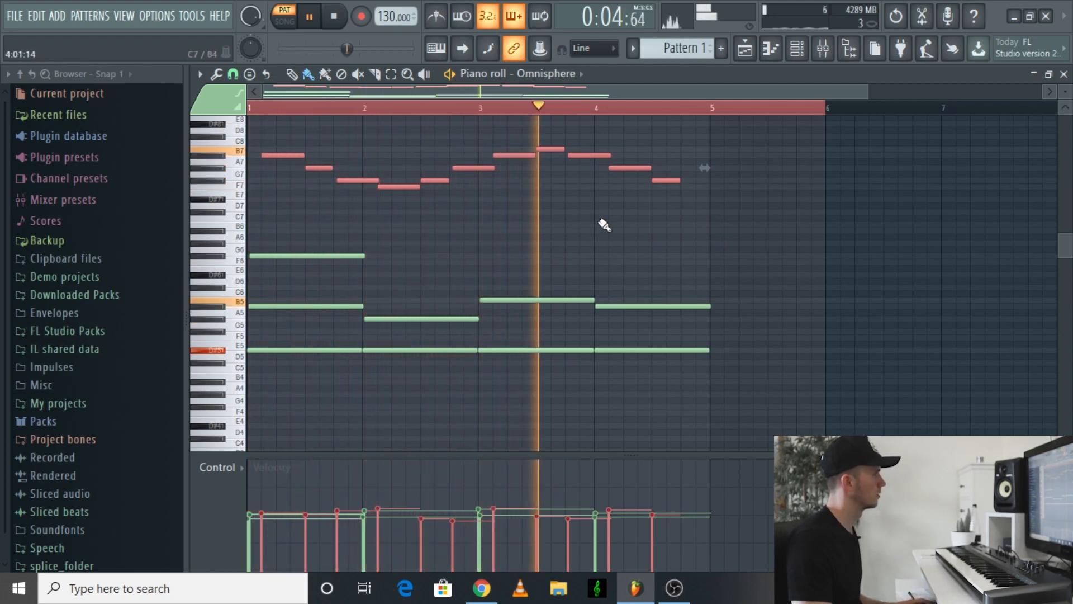
Step: Lower Gross Beat's mix level on Insert 1 in the mixer while the pattern plays
left_click(831, 53)
key("space")
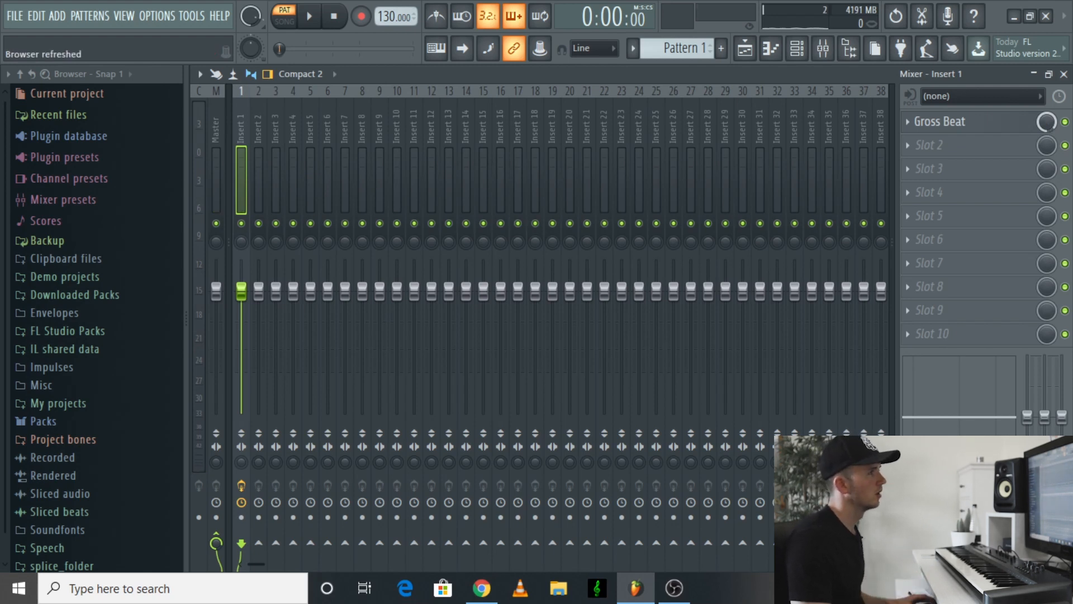
key("space")
mouse_move(1046, 122)
left_mouse_down()
mouse_move(1046, 143)
mouse_move(1047, 123)
left_mouse_up()
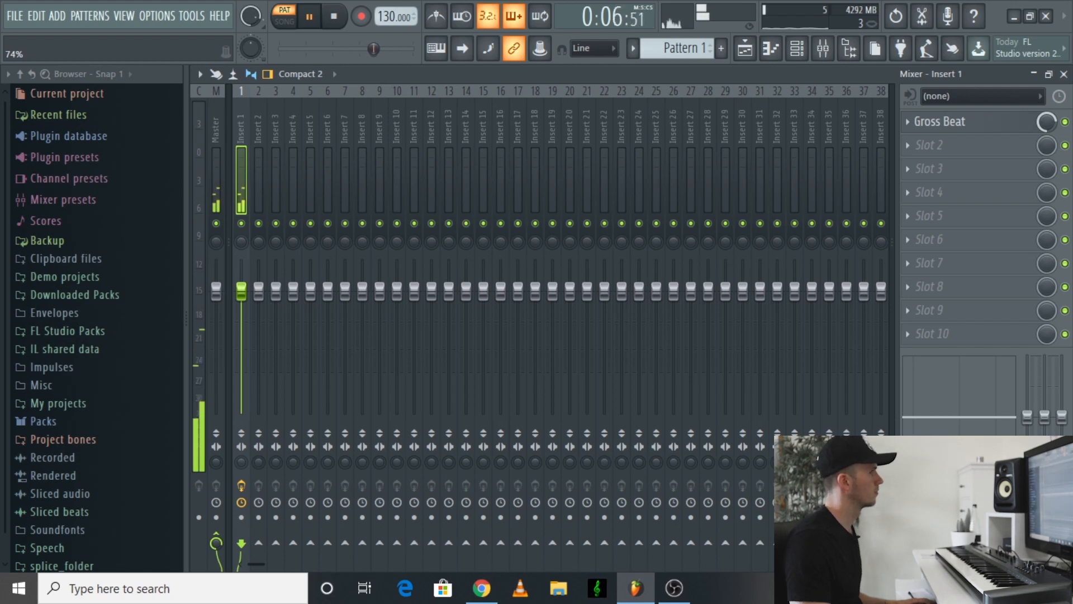
key("space")
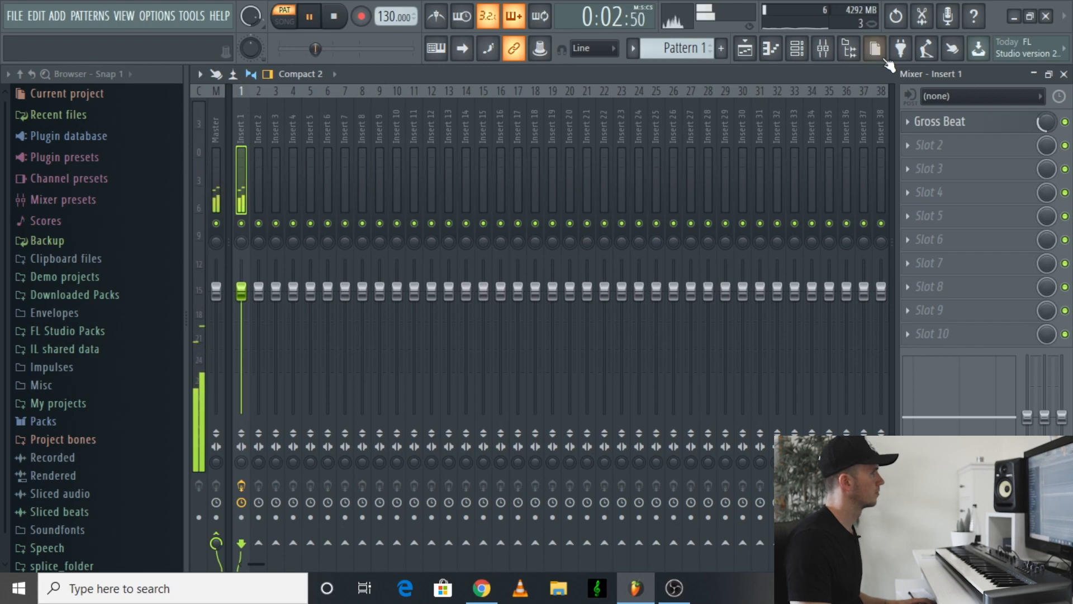
Step: Move the melody notes in the Omnisphere piano roll about half a beat later, deselect them, and listen to the pattern
left_click(797, 48)
left_click(479, 257)
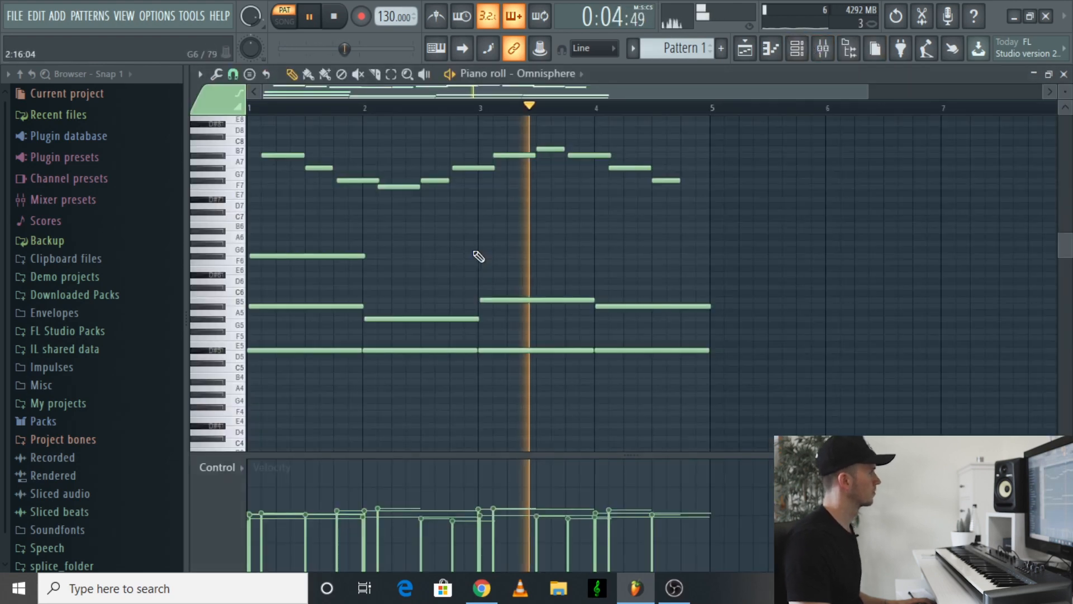
key("space")
left_click_drag(269, 148, 661, 224)
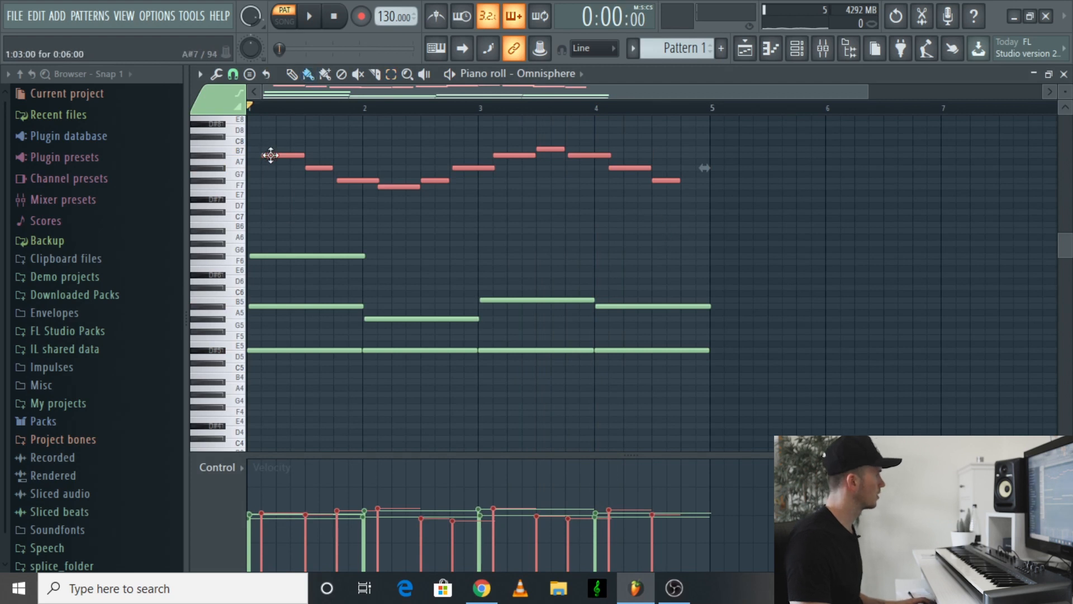
left_click_drag(271, 156, 284, 155)
left_click(605, 240)
key("space")
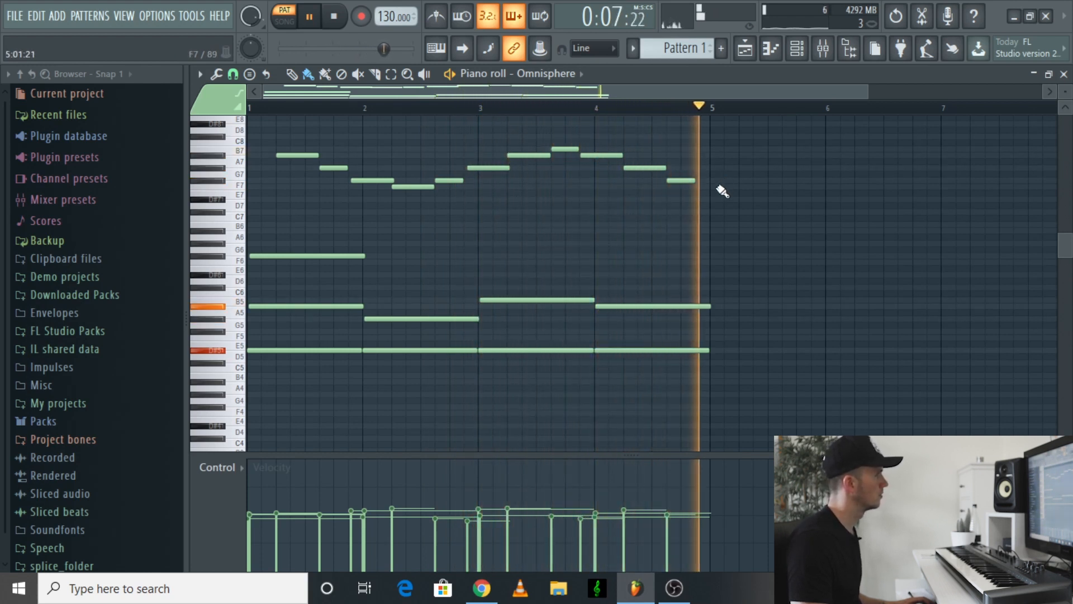
key("space")
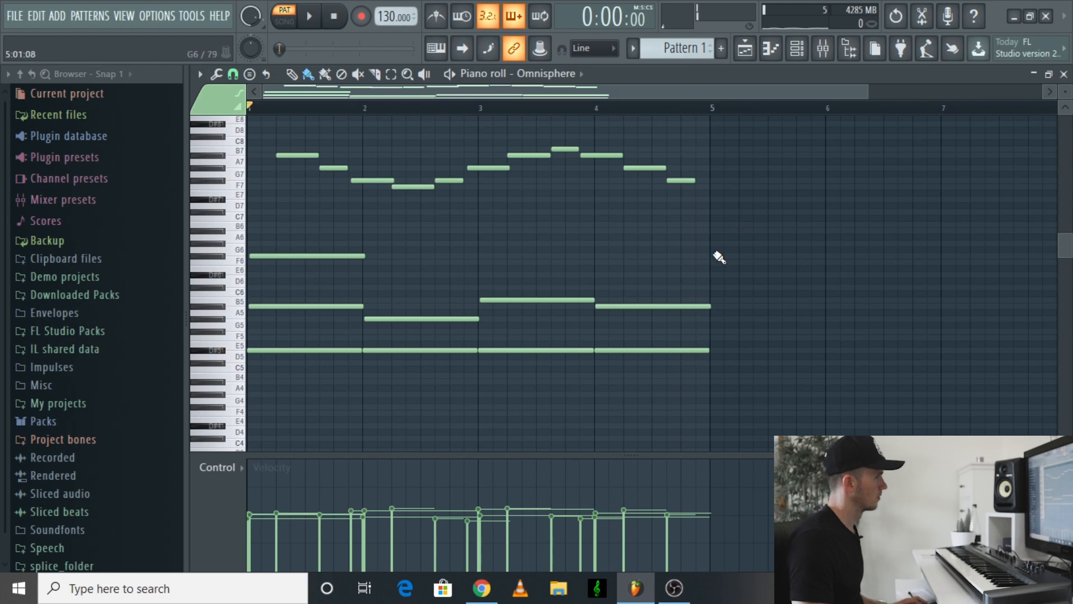
Step: Slice the last chord note at the start of bar 5, delete the overhanging piece, and check the playback
scroll(688, 299, "up", 4, "ctrl")
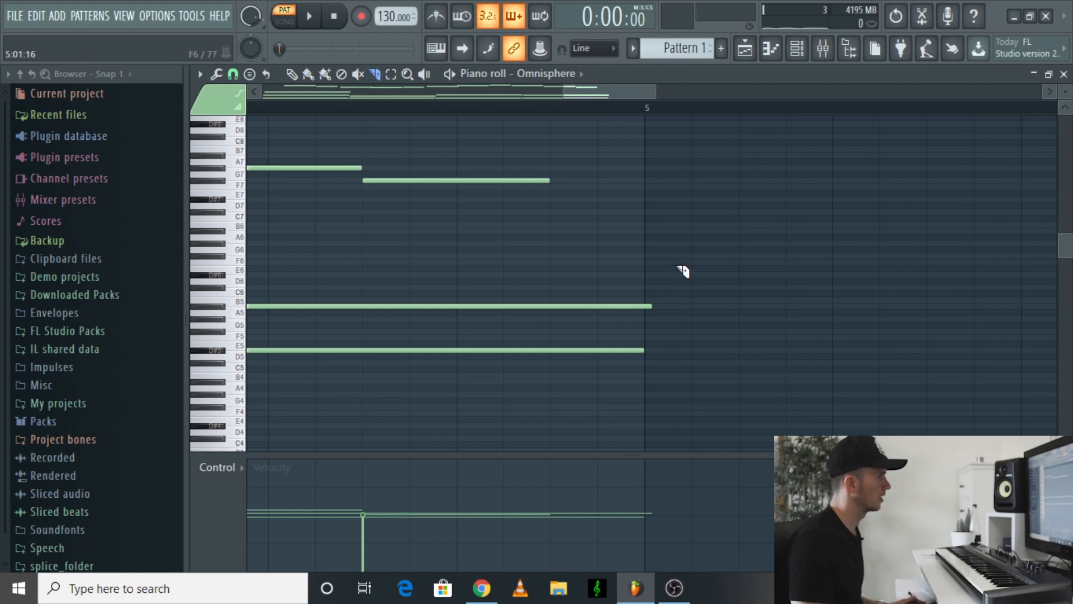
left_click_drag(696, 377, 651, 373)
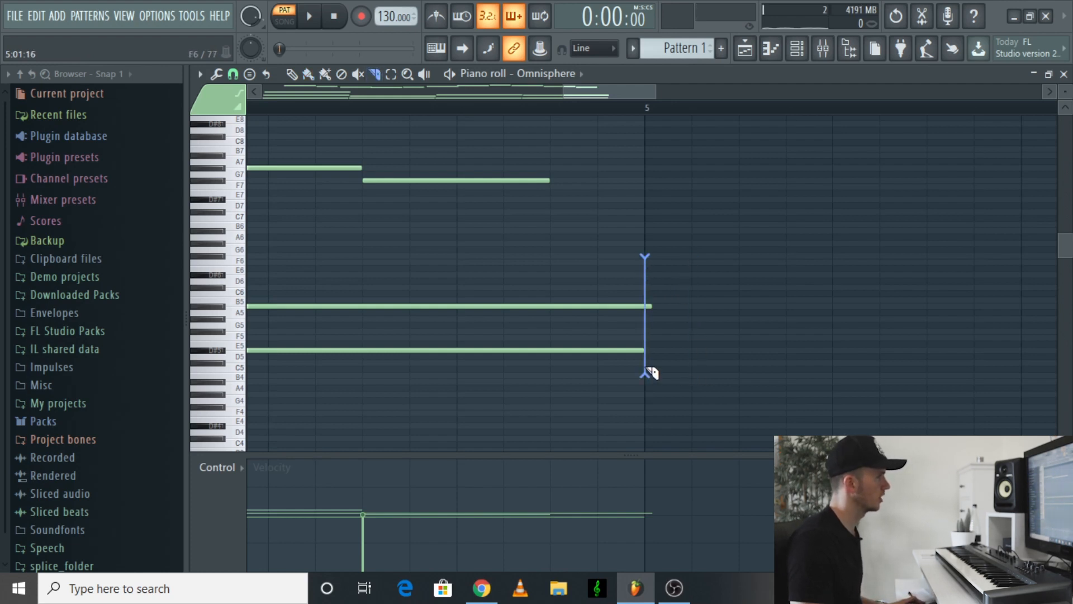
left_click_drag(650, 372, 653, 370)
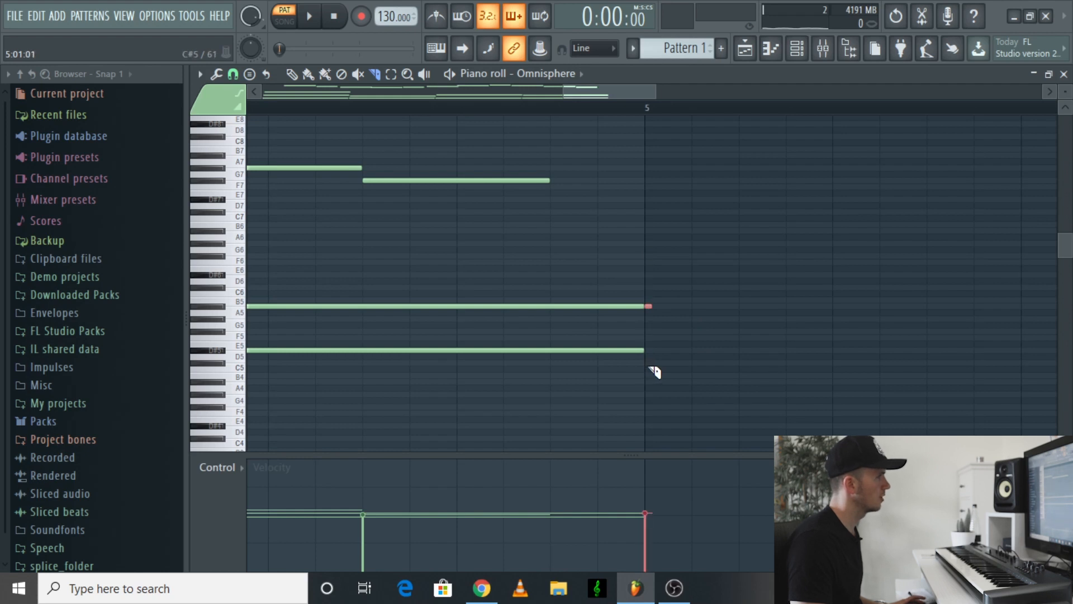
key("Delete")
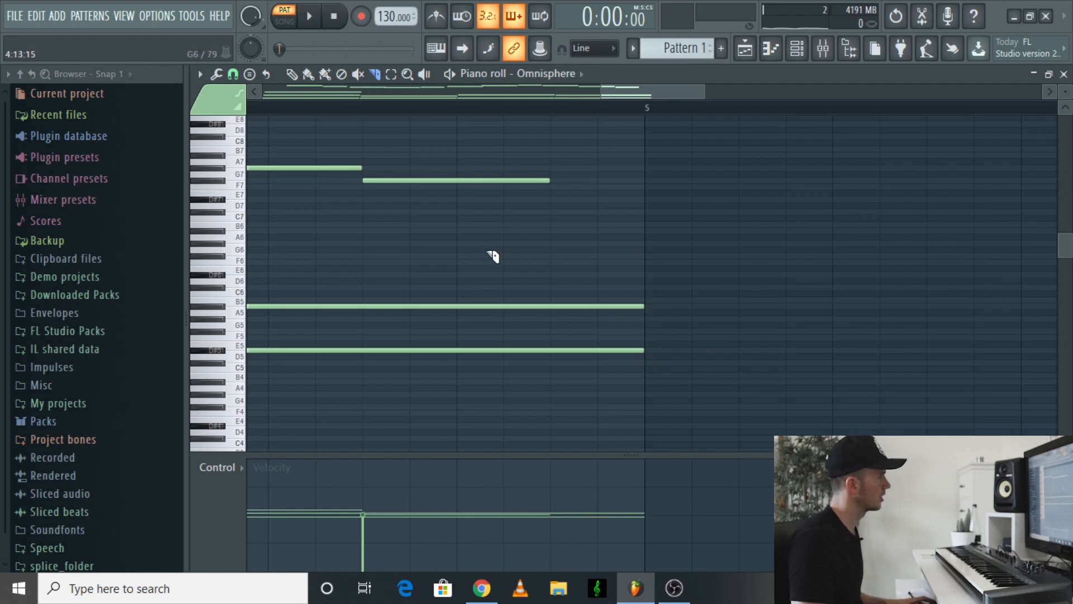
key("space")
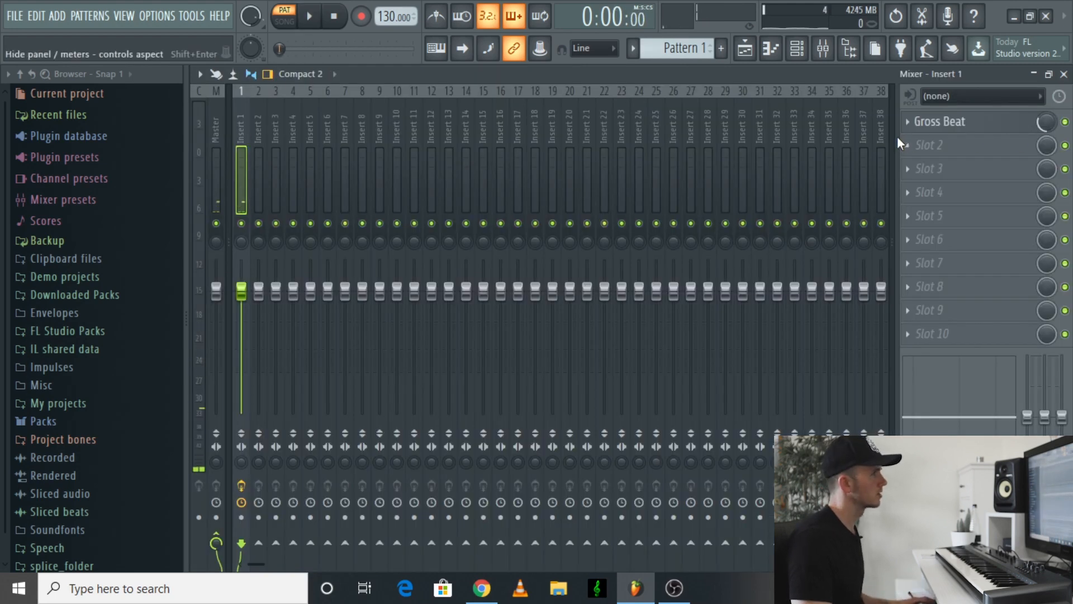
Step: Load Fruity Reeverb 2 into the second slot of Insert 1 and adjust its room size, stereo separation and wet level during playback
left_click(931, 146)
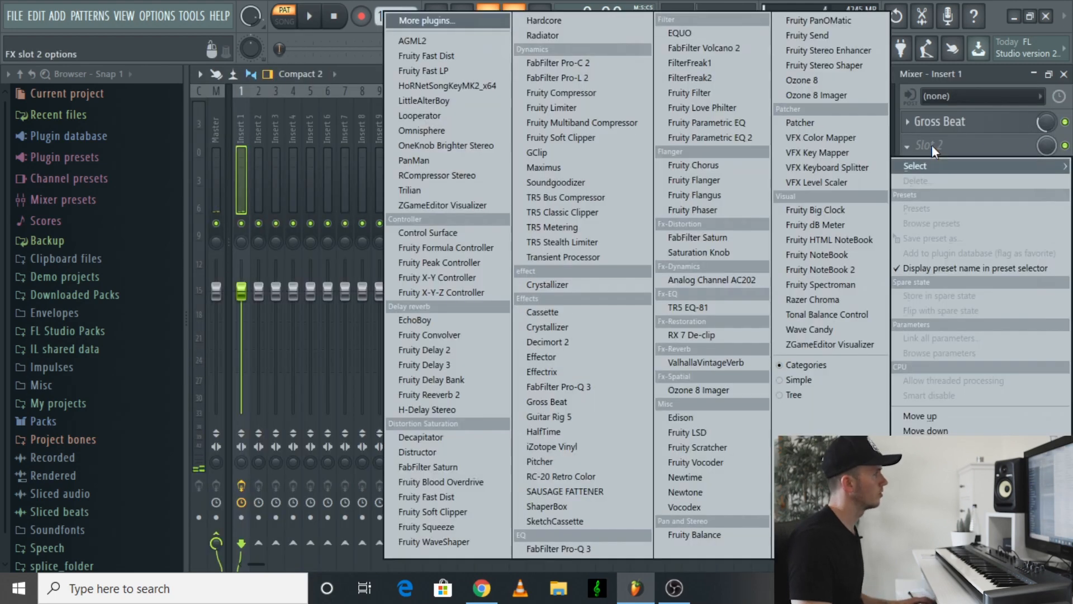
left_click(479, 397)
key("space")
left_click_drag(396, 190, 395, 172)
left_click_drag(561, 233, 567, 208)
left_click_drag(591, 167, 591, 158)
key("space")
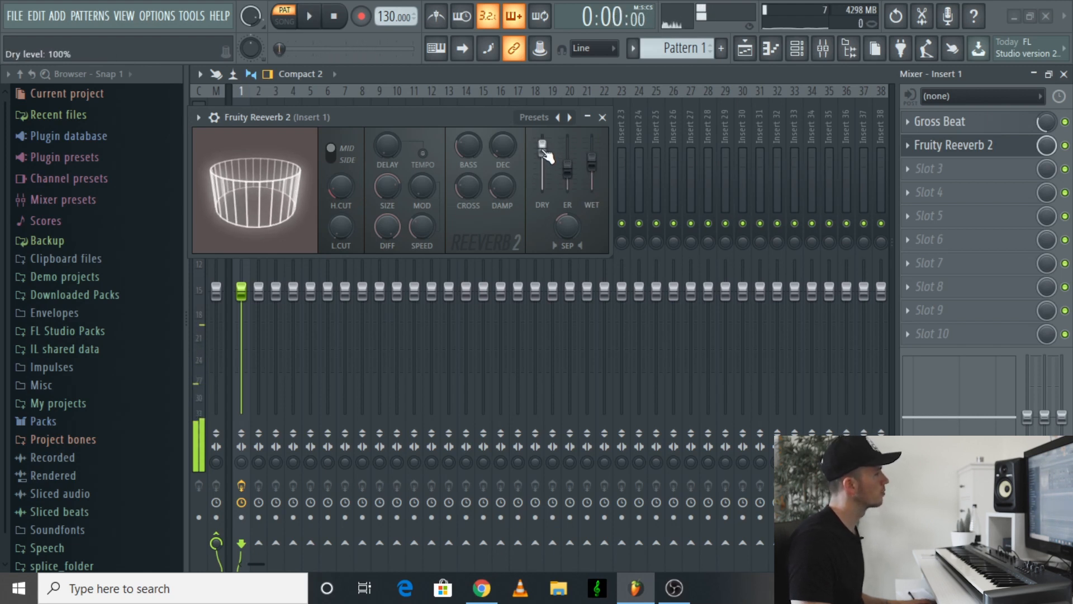
Step: Balance the reverb's dry and wet levels, set its low cut to about 375 Hz, close it and stop playback
left_click_drag(542, 148, 542, 189)
key("space")
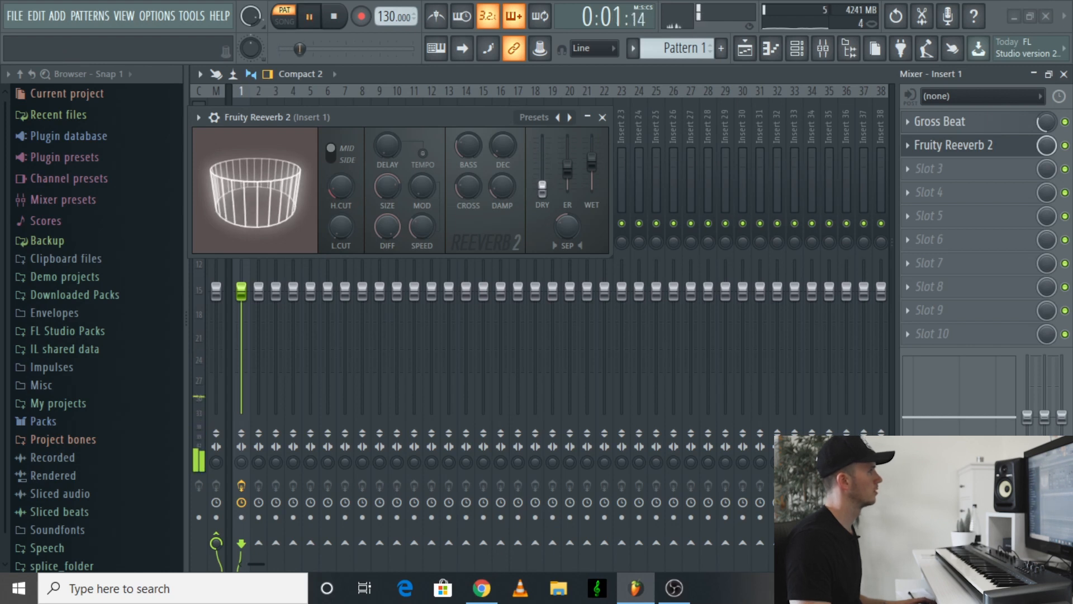
left_click_drag(592, 162, 592, 160)
left_click_drag(542, 187, 542, 158)
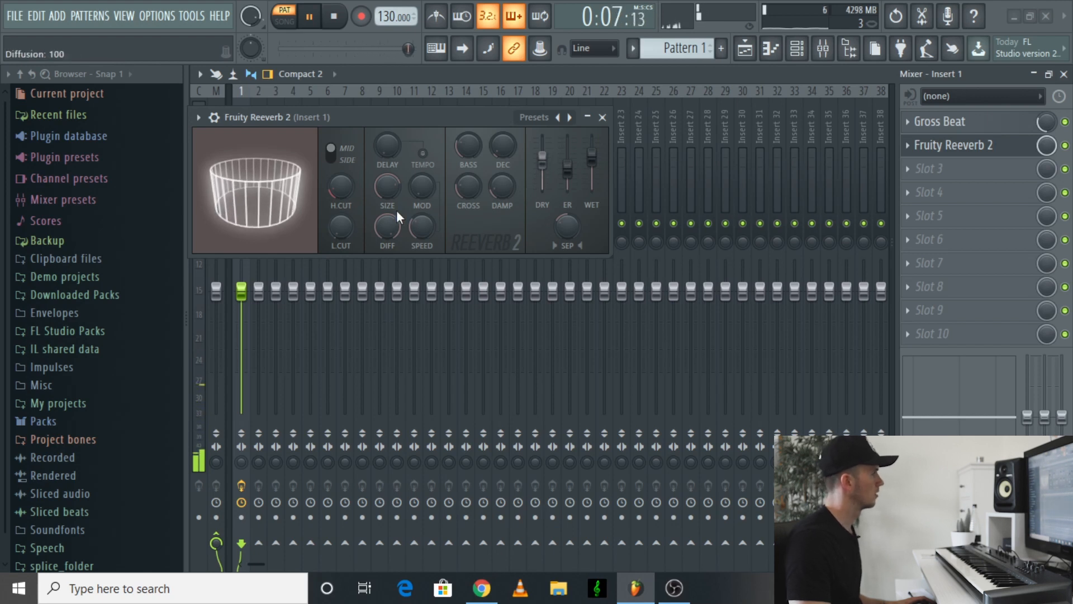
left_click_drag(344, 226, 343, 217)
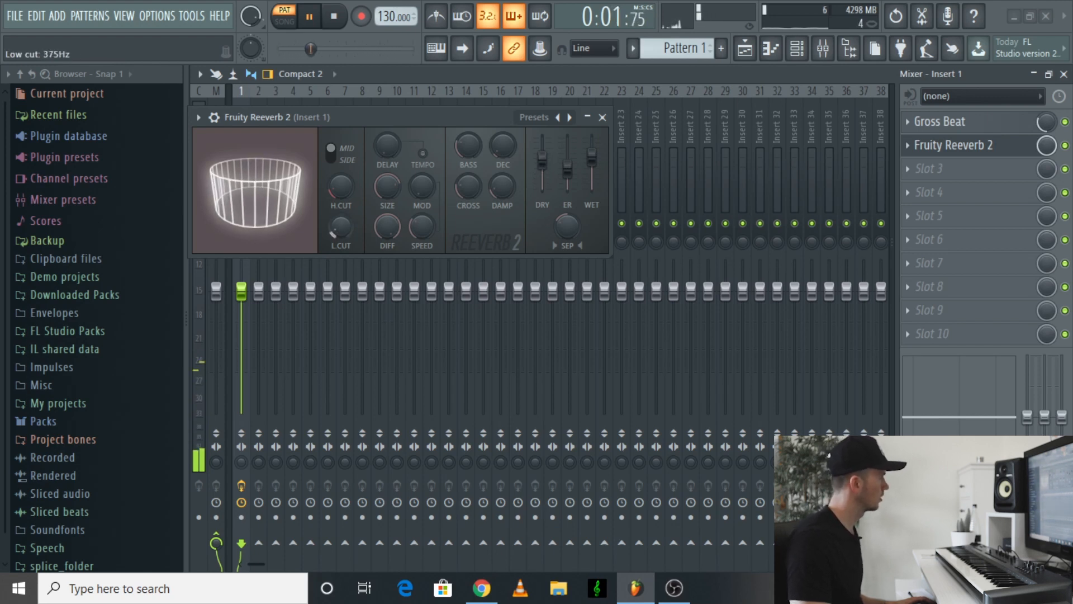
left_click_drag(542, 158, 542, 148)
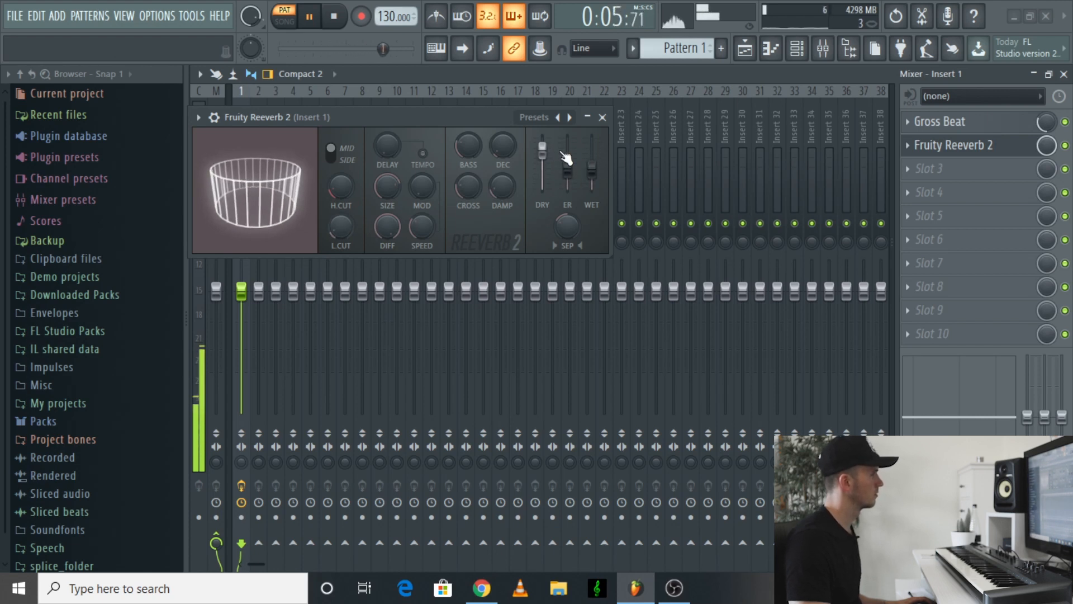
left_click(603, 117)
key("space")
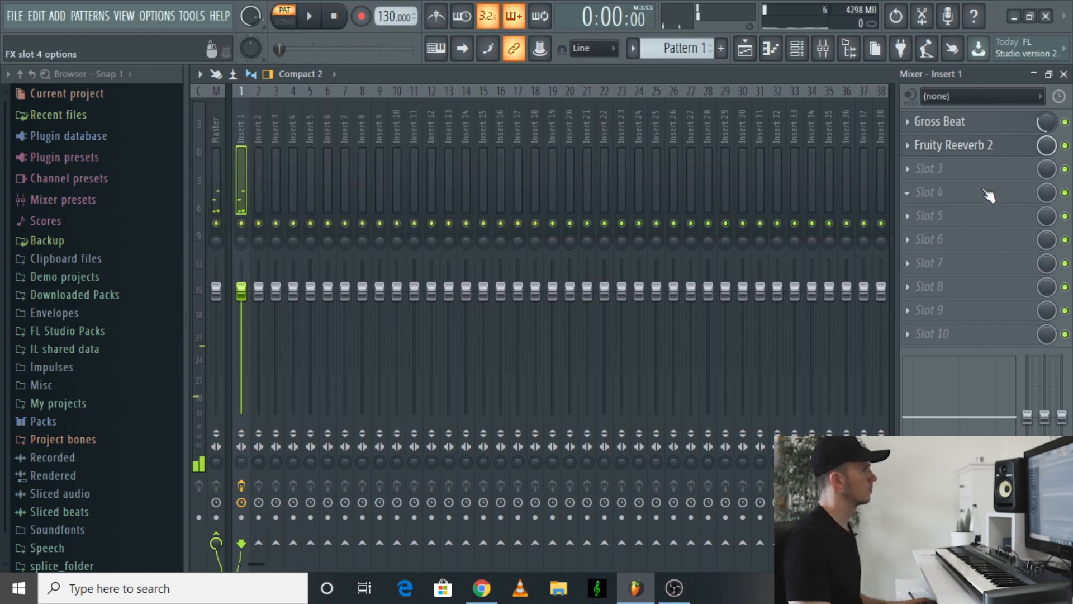
Step: Load Fruity Delay 2 into the third slot, set input volume to about 56%, lower the feedback volume and use ping-pong feedback
left_click(950, 167)
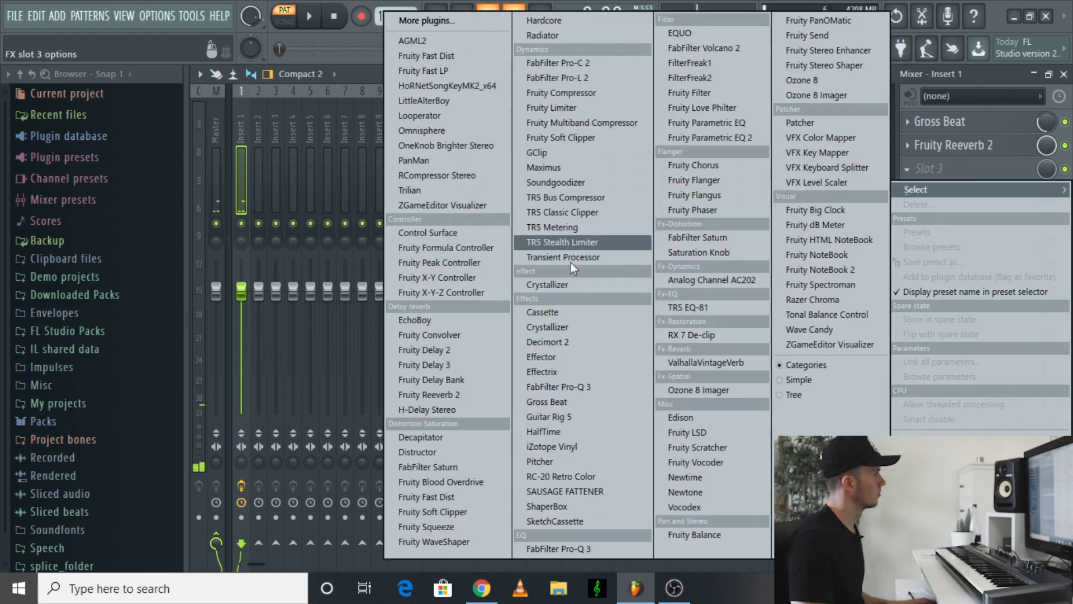
left_click(427, 351)
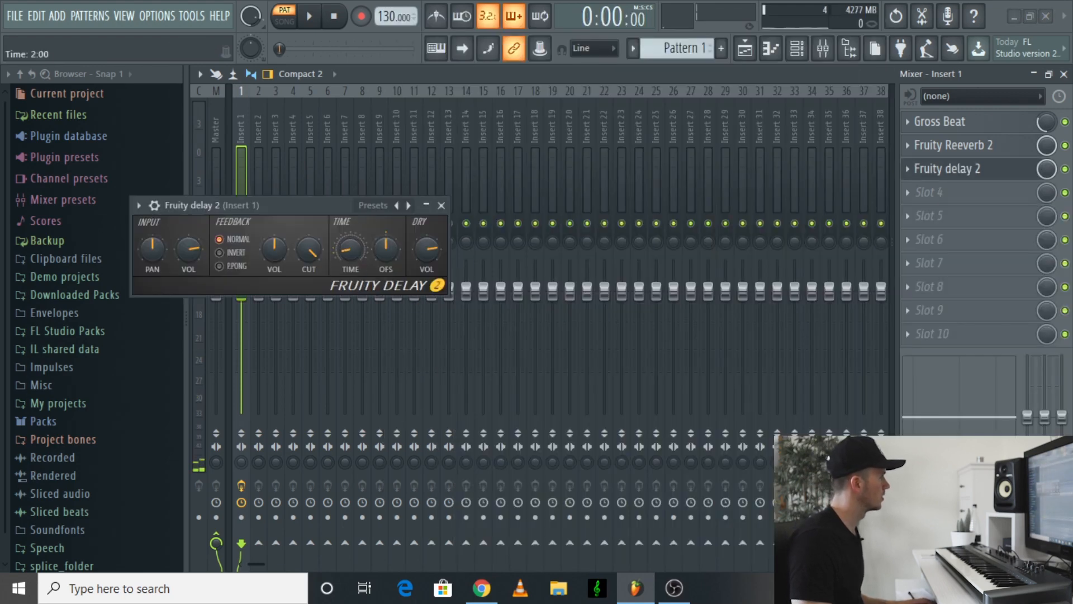
key("space")
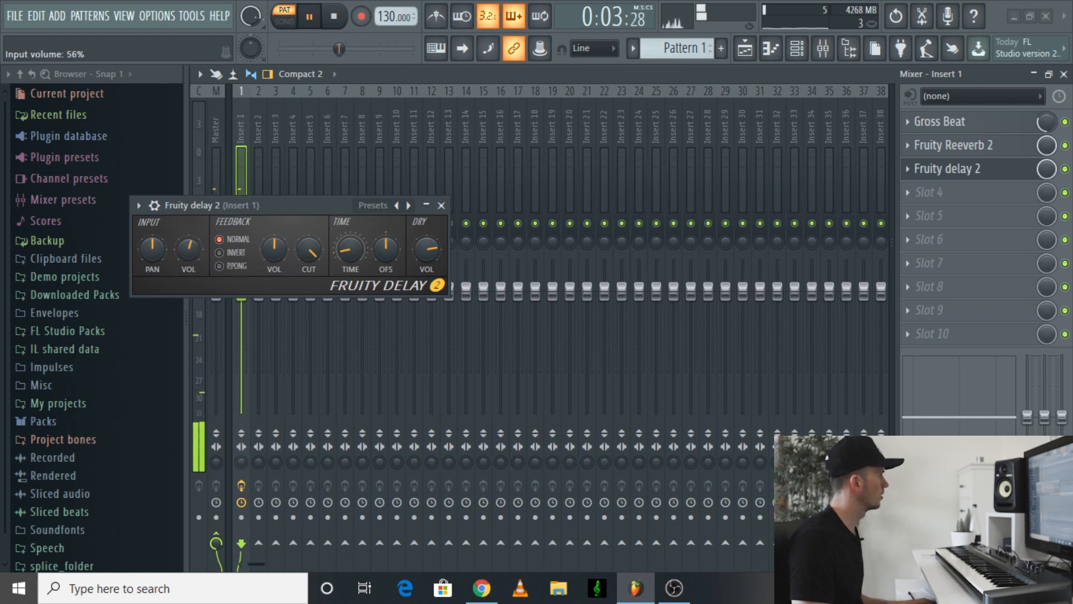
left_click_drag(351, 251, 350, 246)
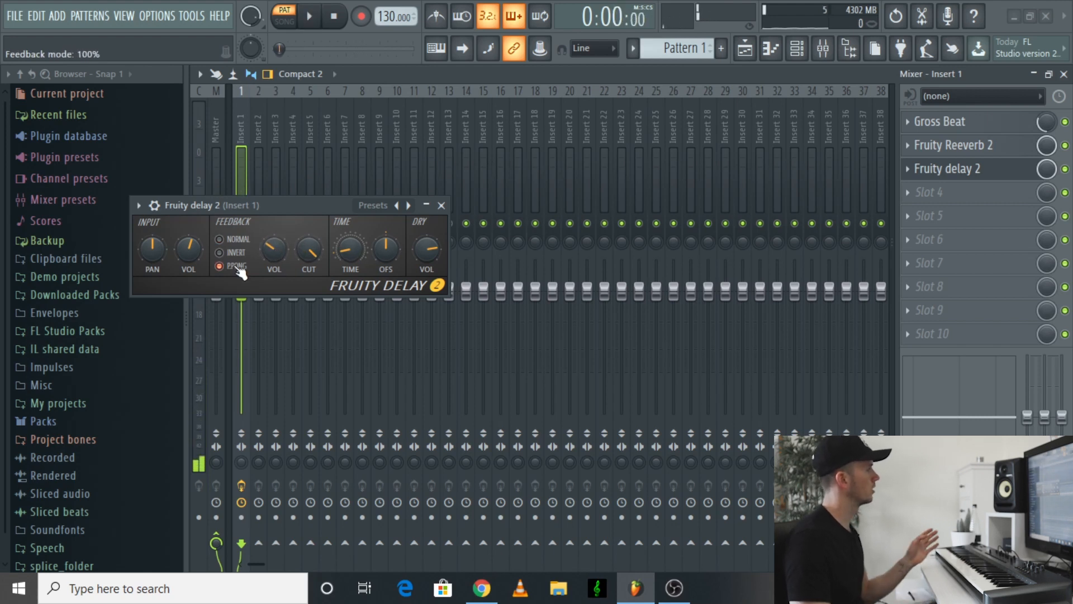
Step: Raise the delay's input volume to about 59% during playback, close the delay and stop playback
key("space")
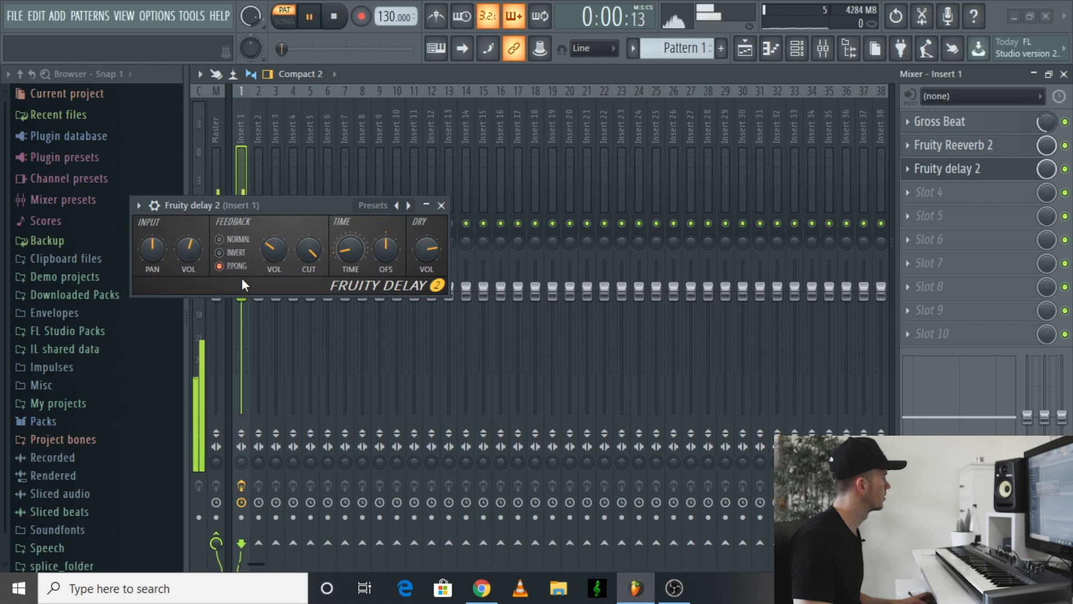
left_click_drag(198, 250, 198, 247)
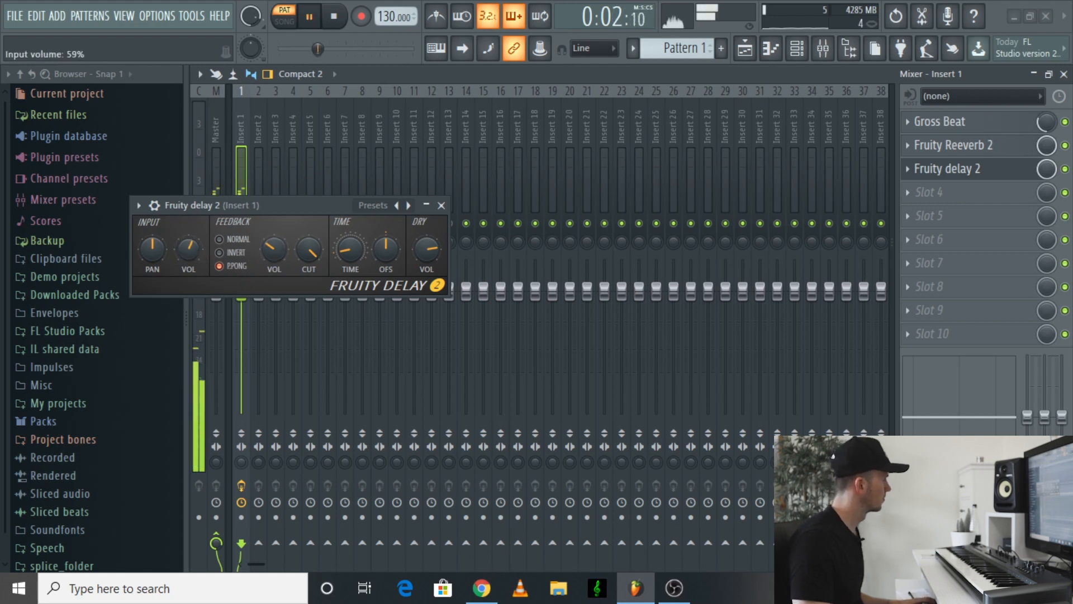
left_click(441, 205)
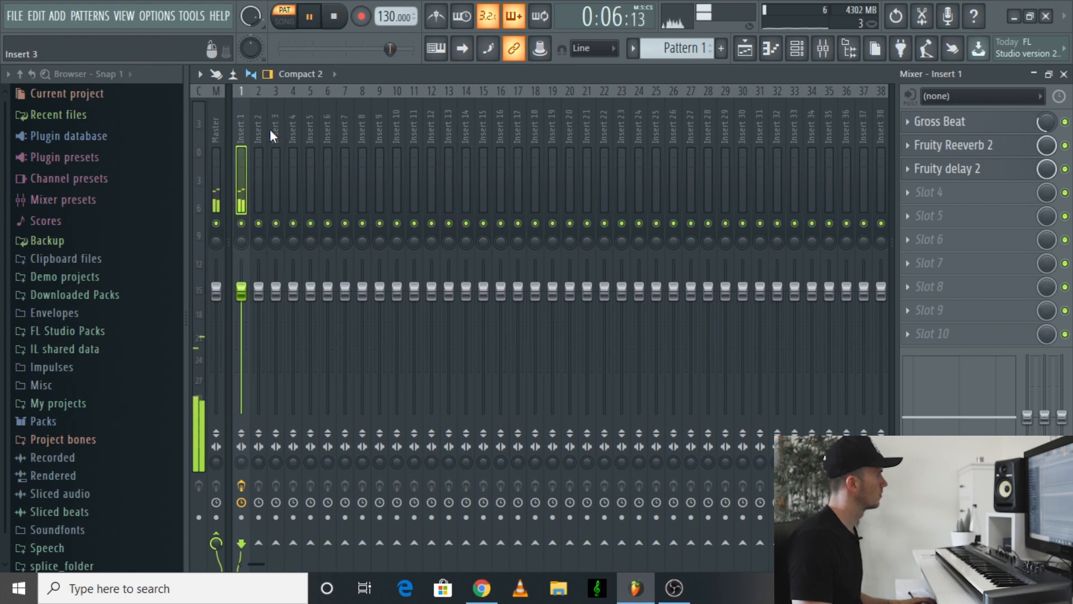
key("space")
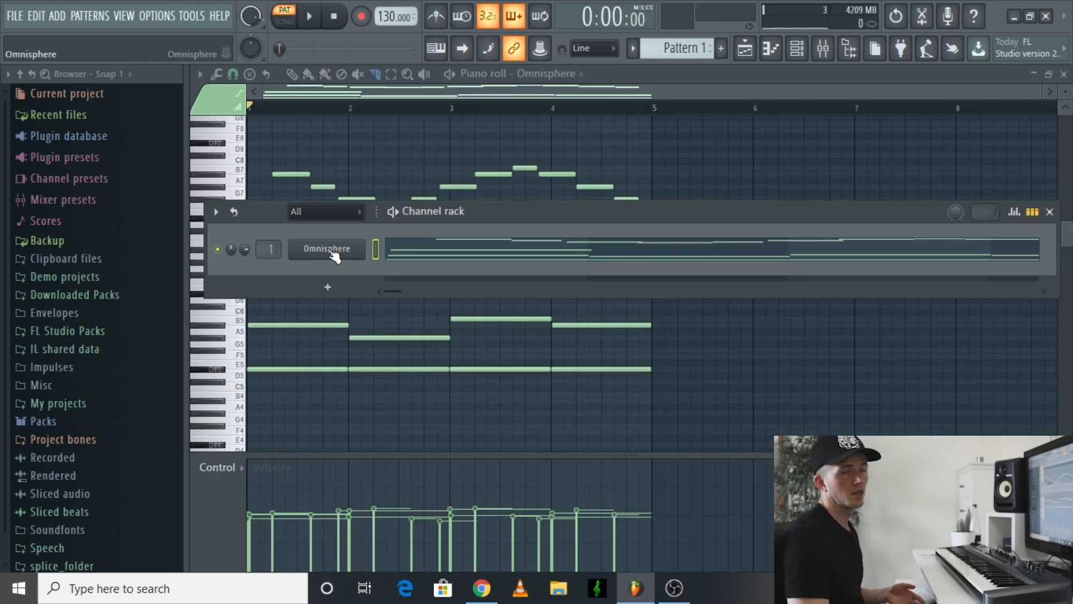
Step: Audition several LA Custom C7 piano variants in Omnisphere during playback and load LA Custom C7 - Vinyl
left_click(330, 249)
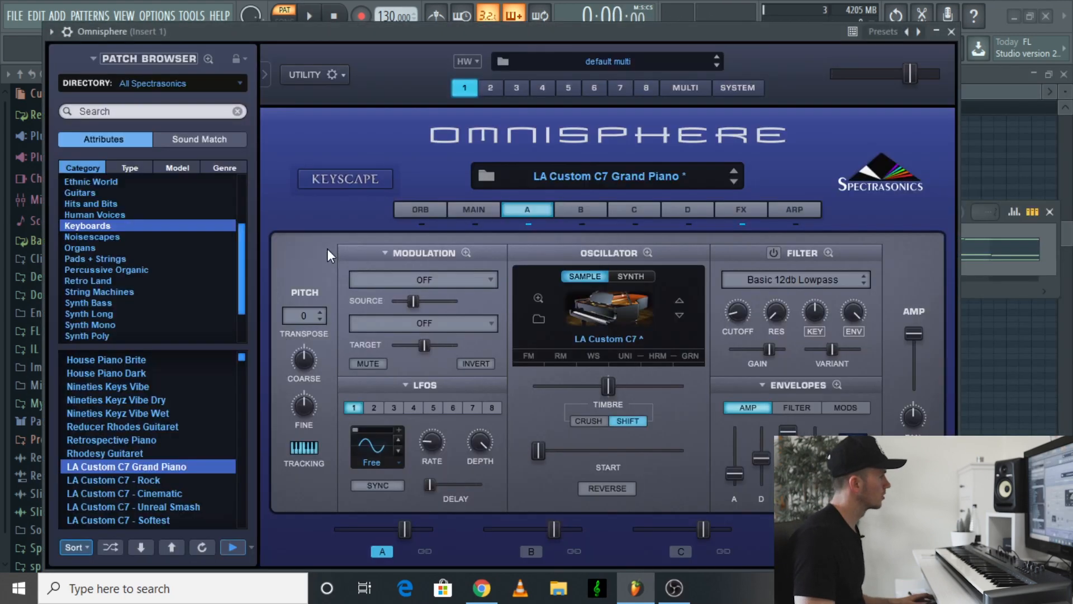
left_click(175, 479)
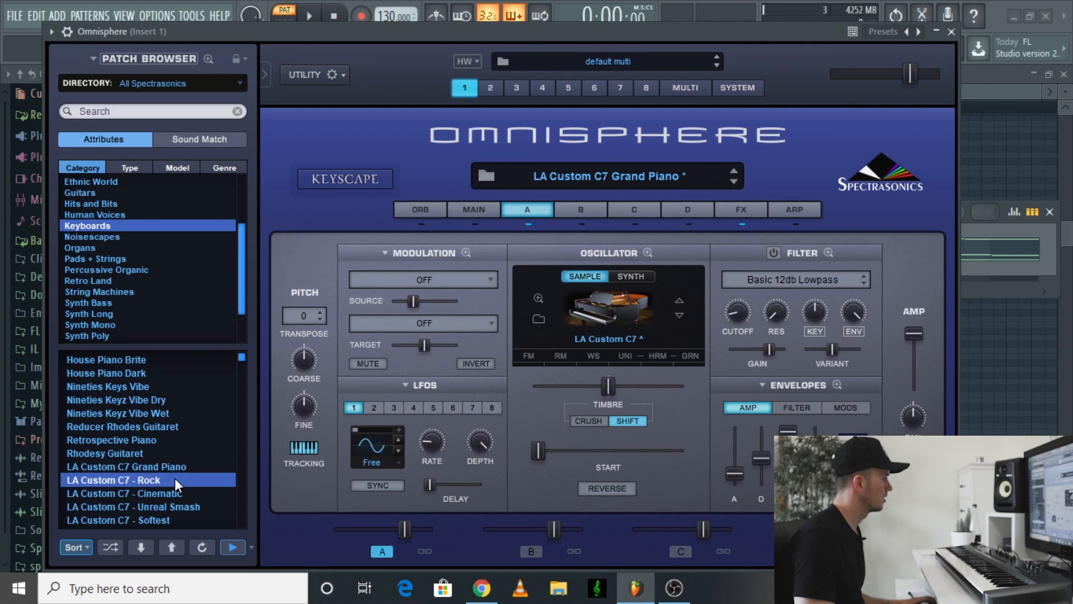
left_click(310, 16)
left_click(163, 505)
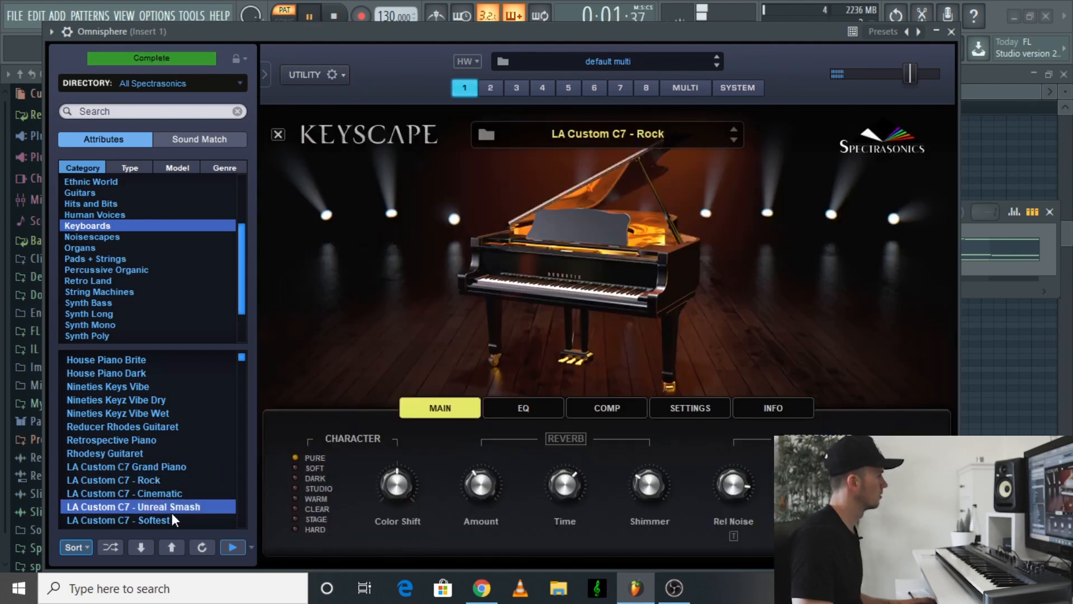
left_click(169, 521)
scroll(176, 468, "down", 4)
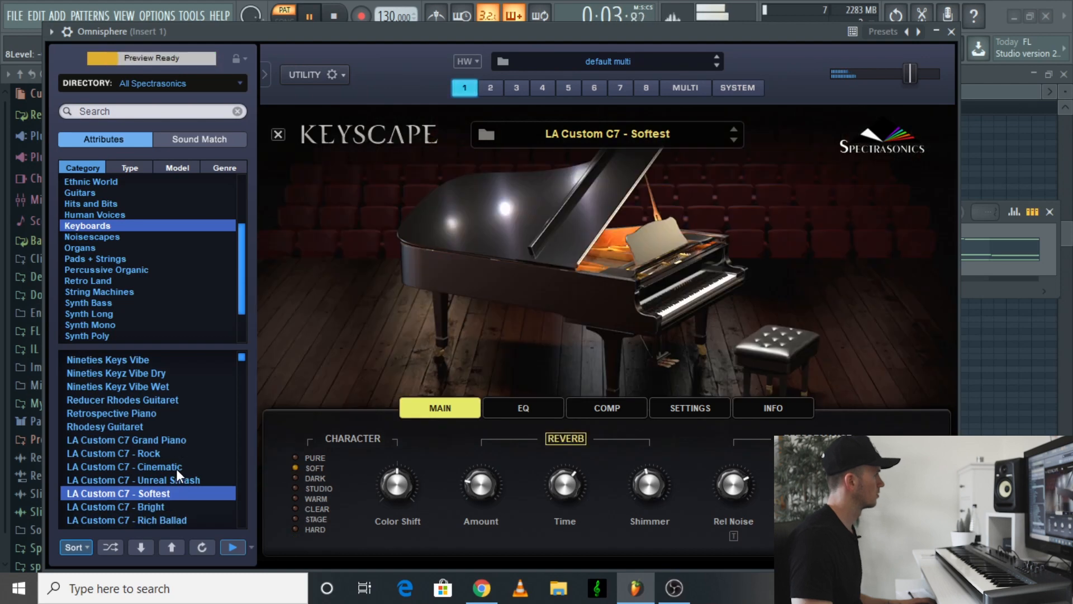
left_click(171, 462)
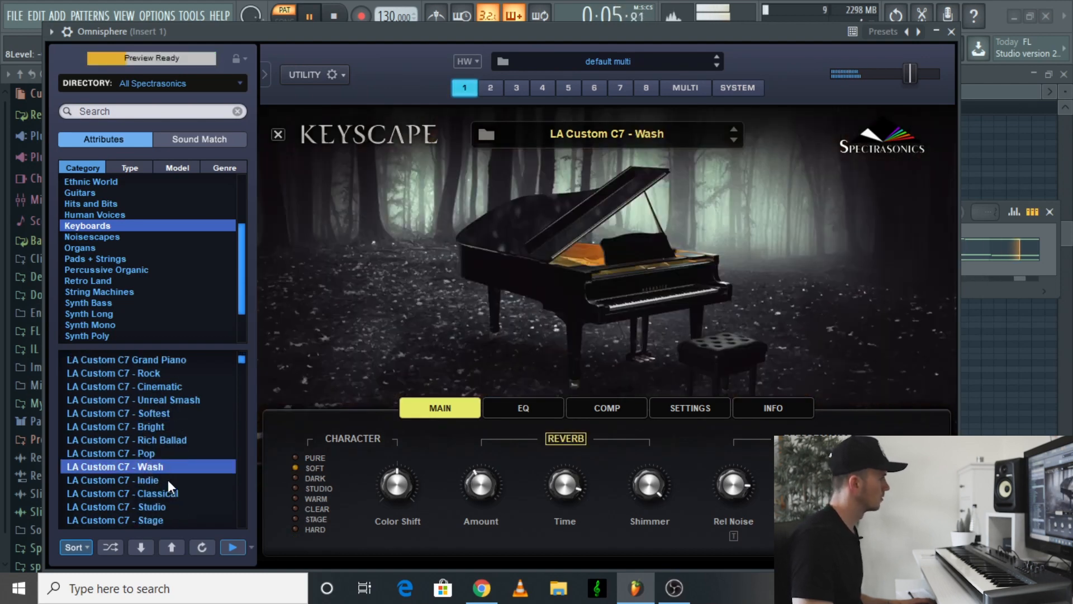
left_click(167, 480)
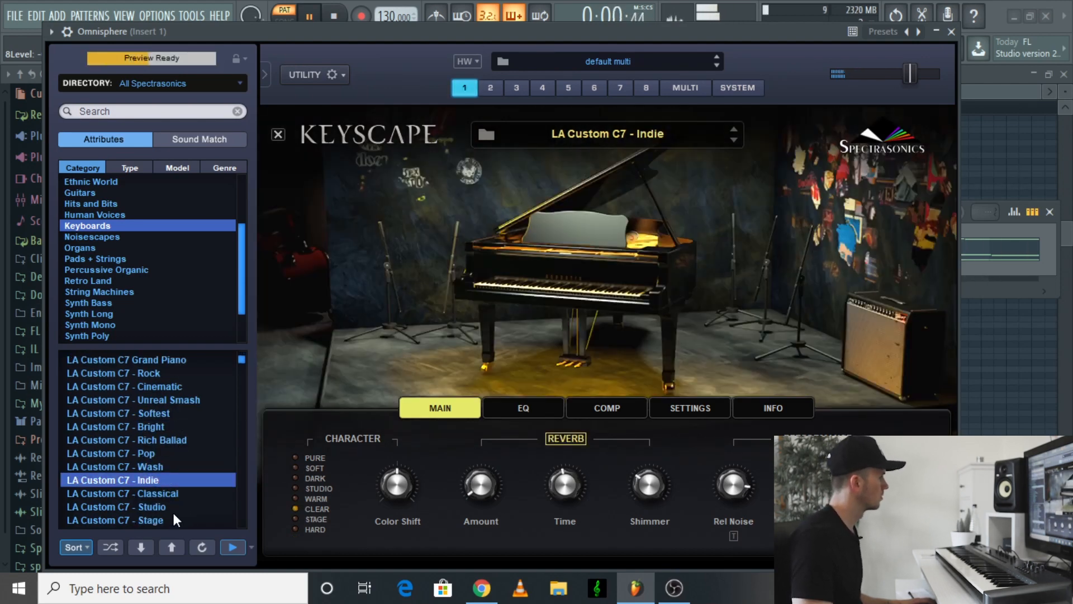
scroll(178, 497, "down", 4)
scroll(168, 508, "down", 1)
left_click(166, 497)
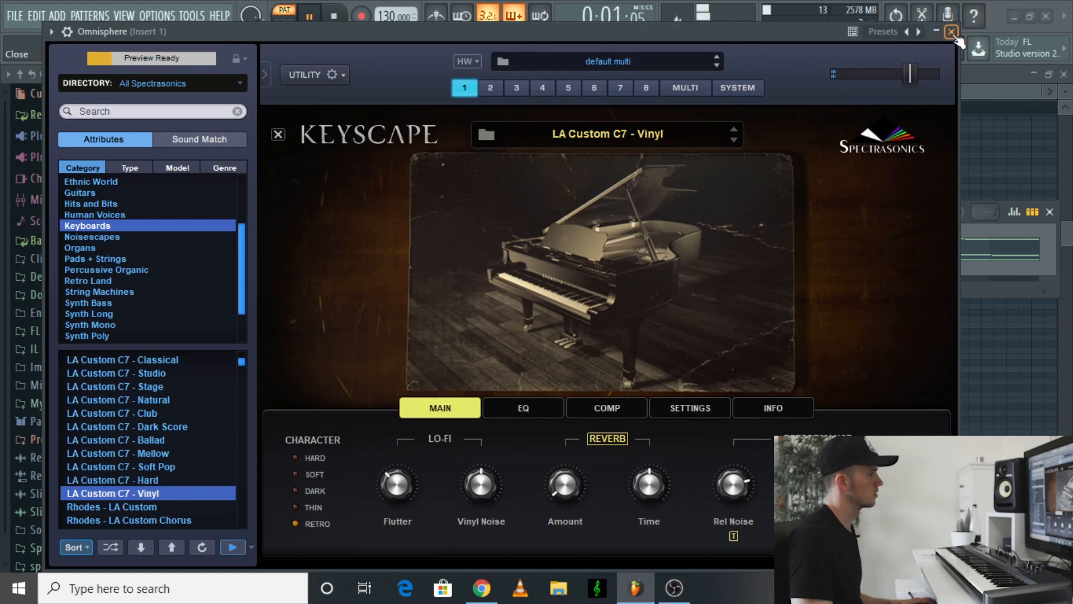
Step: Check the Vinyl piano's equalizer, return to the synth view, raise the amp envelope attack slightly and close Omnisphere
left_click(533, 408)
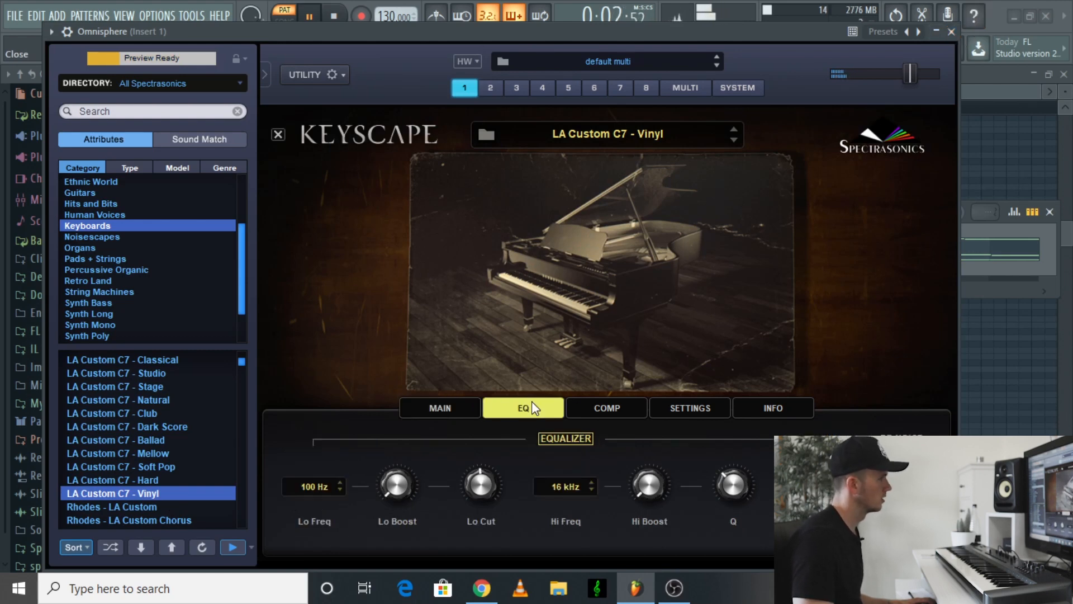
left_click(277, 133)
left_click_drag(734, 482, 737, 477)
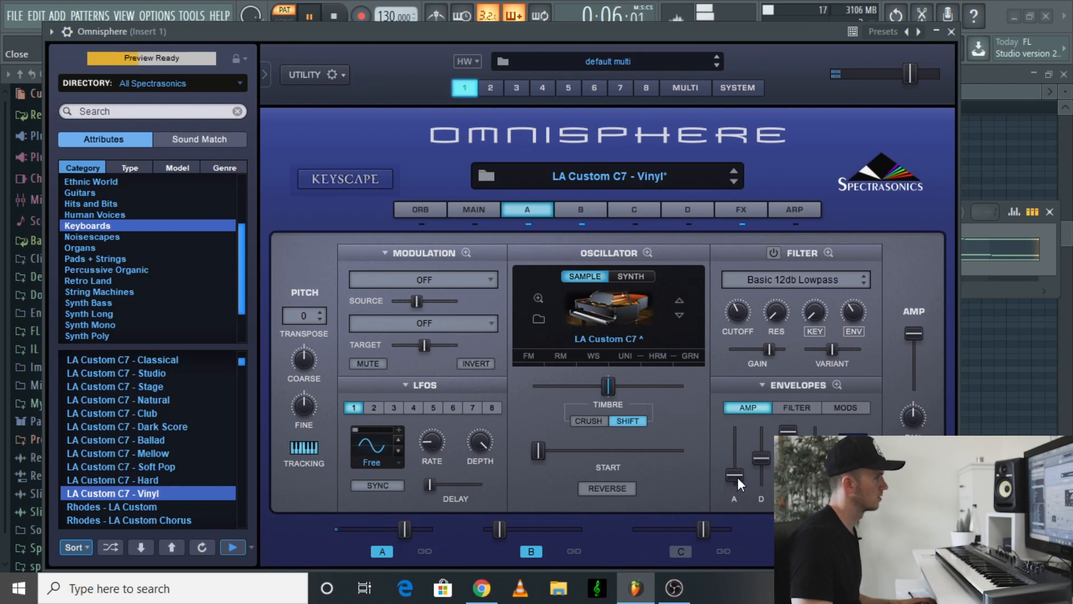
left_click(951, 31)
Step: Load Fruity Parametric EQ 2 into the fourth effect slot of Insert 1 and move its window over the mixer tracks
left_click(823, 49)
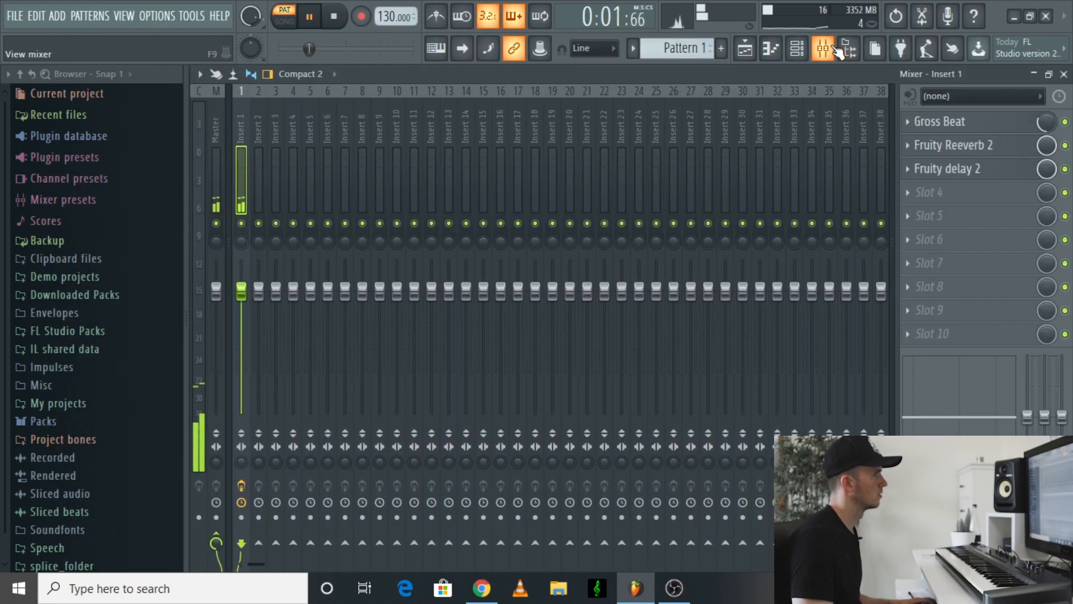
left_click(977, 192)
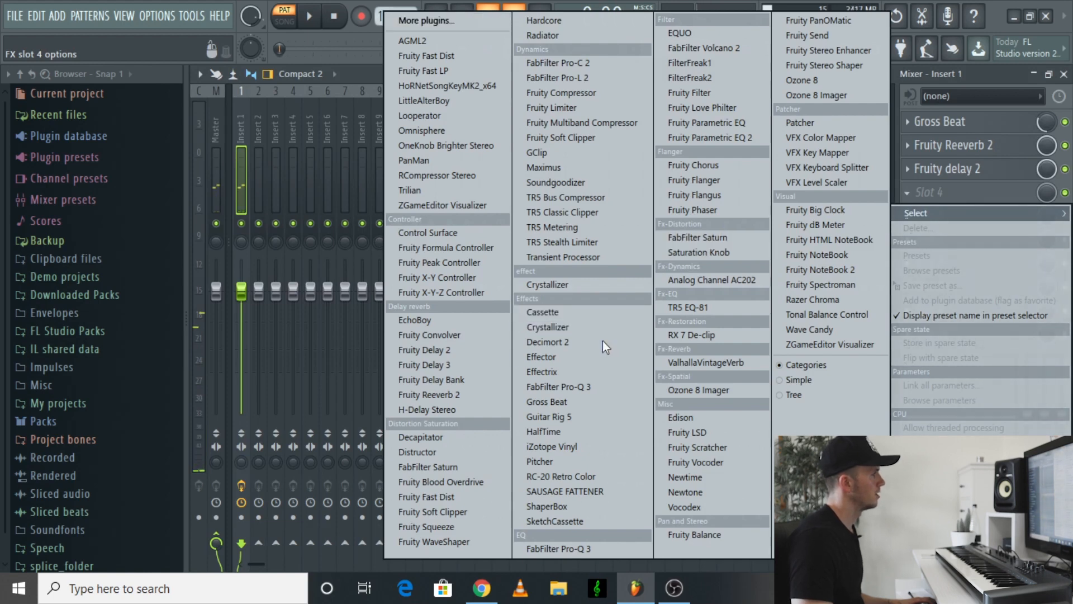
left_click(736, 143)
left_click_drag(221, 90, 445, 153)
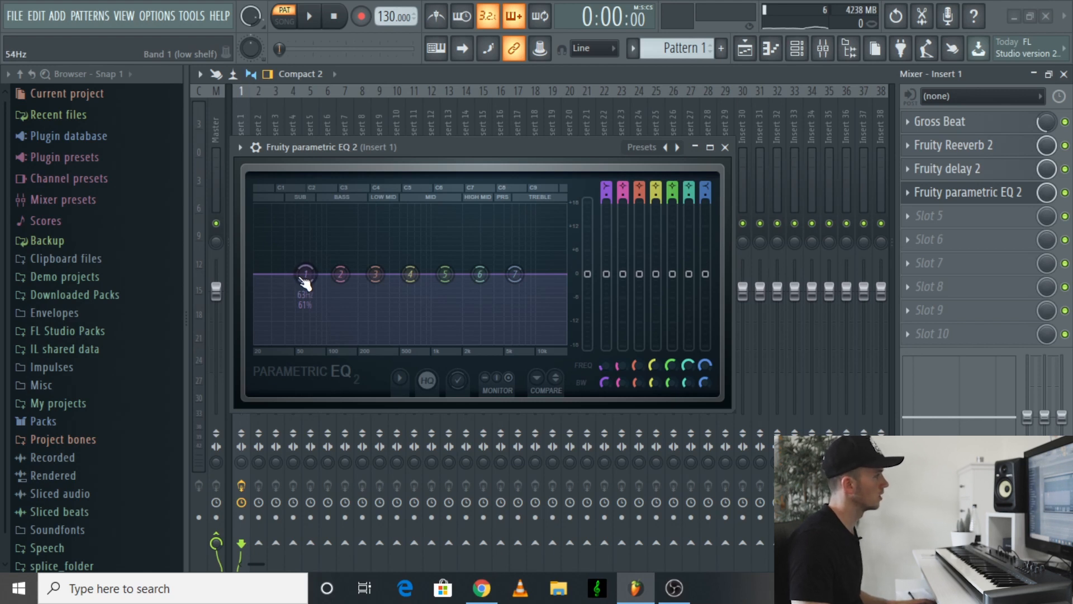
Step: Turn EQ band 1 into a steep high-pass filter just above 100 Hz while the pattern plays
left_click_drag(306, 274, 324, 340)
key("space")
mouse_move(608, 195)
left_mouse_down()
mouse_move(608, 176)
mouse_move(608, 186)
left_mouse_up()
left_click_drag(324, 345, 339, 345)
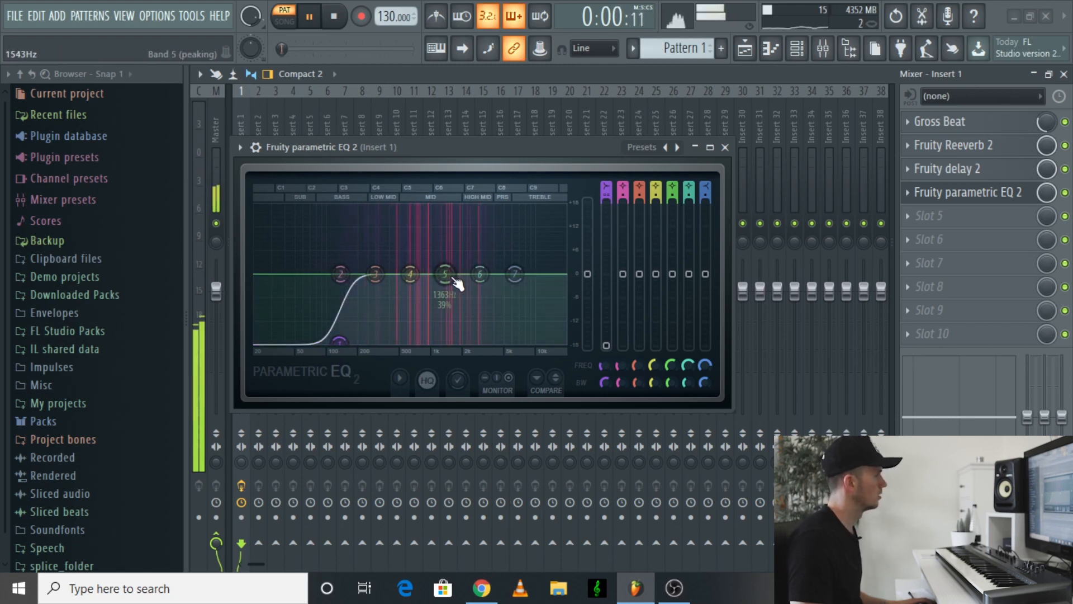
Step: Slightly lower EQ bands 3 to 7 to soften the low mids, mids and highs
left_click_drag(456, 280, 461, 281)
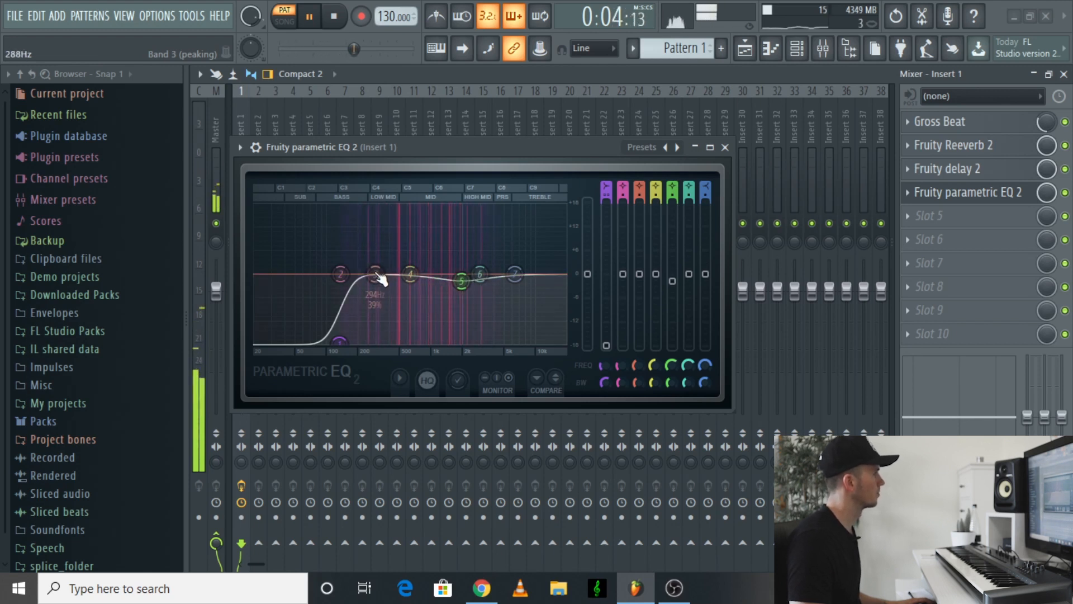
left_click_drag(375, 275, 370, 283)
left_click_drag(515, 274, 482, 278)
left_click_drag(410, 274, 460, 280)
Step: Narrow EQ band 5 to 10% width, deepen its cut at about 1858 Hz, close the EQ and stop playback
scroll(463, 283, "down", 10)
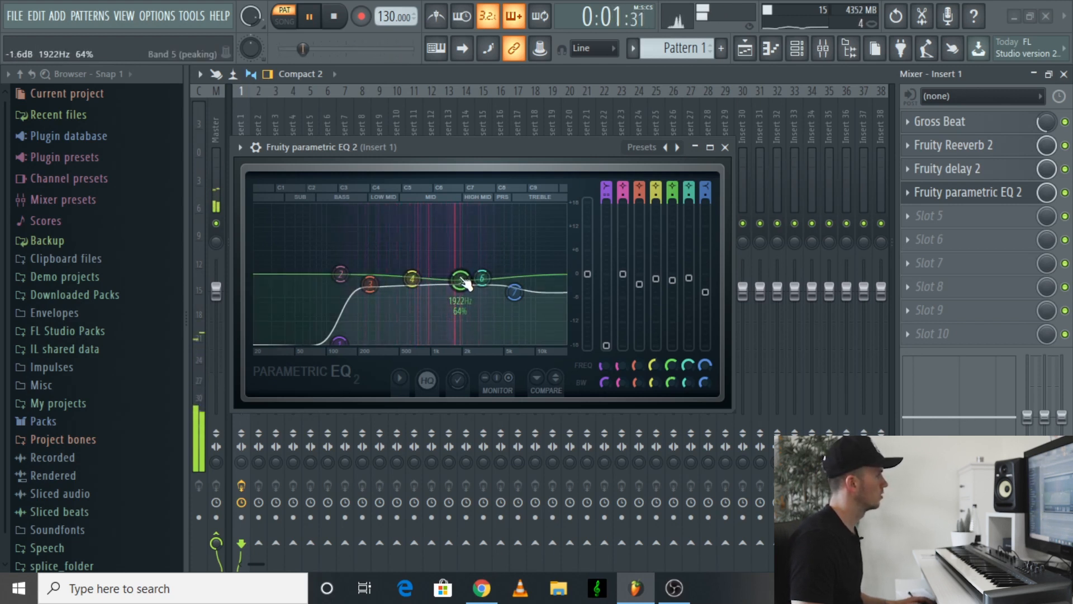
mouse_move(463, 283)
left_mouse_down()
mouse_move(453, 223)
mouse_move(458, 287)
left_mouse_up()
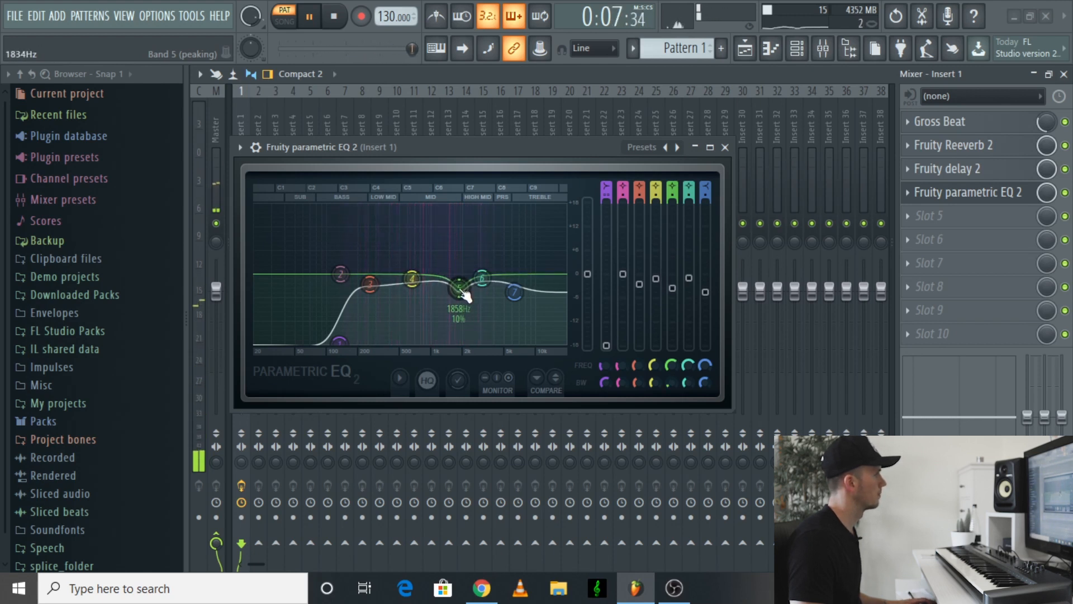
left_click(725, 148)
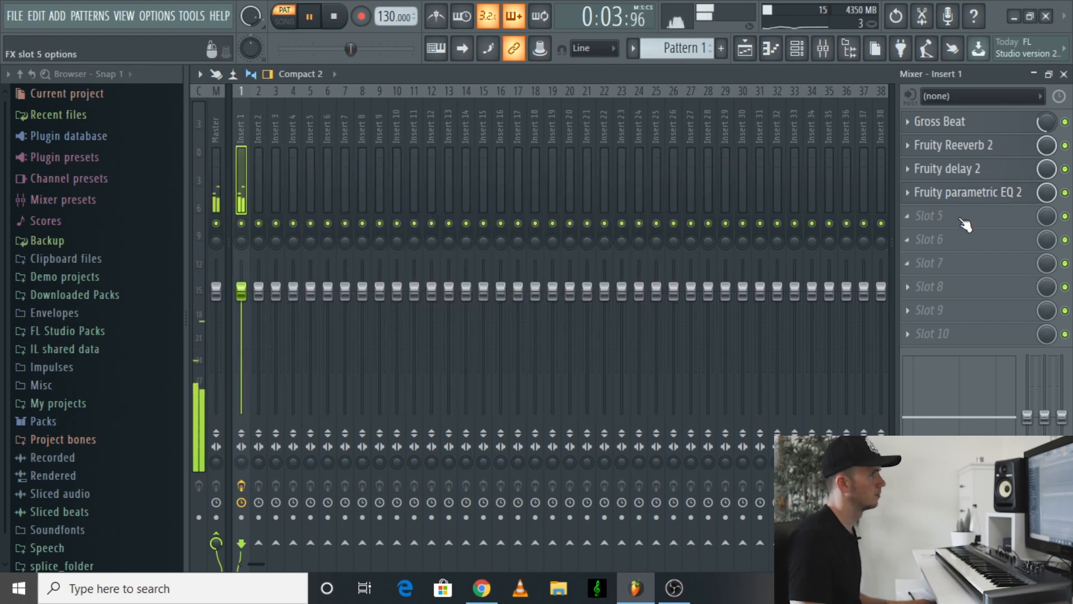
key("space")
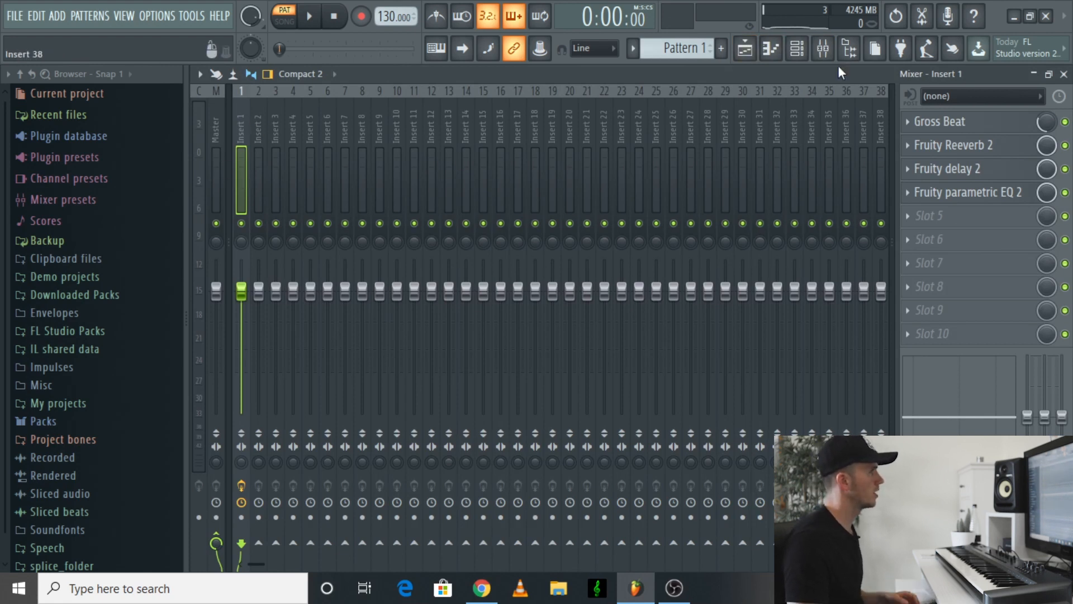
left_click(797, 48)
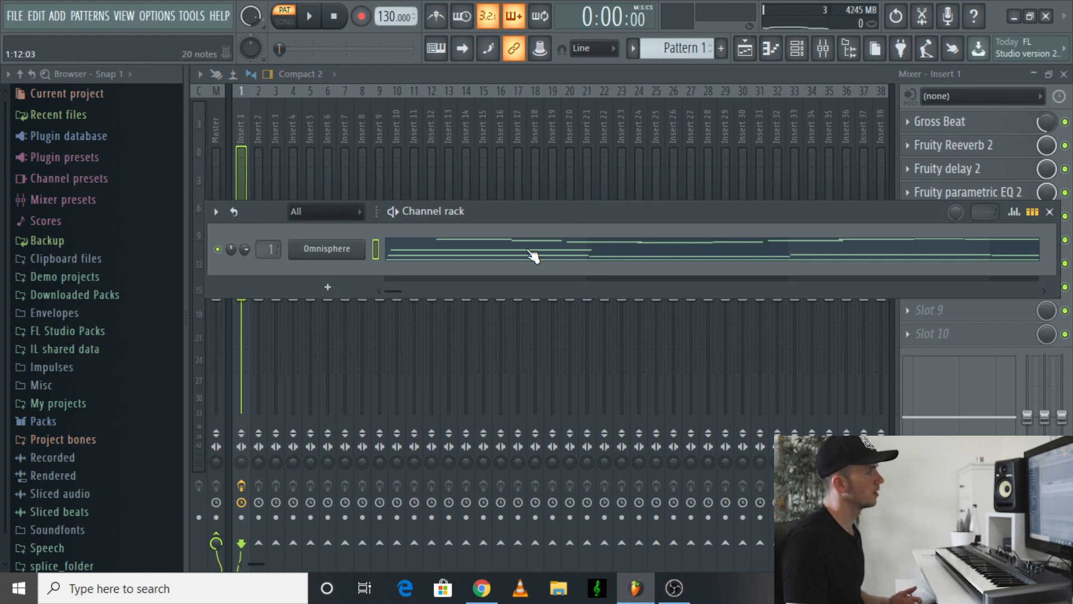
key("F6")
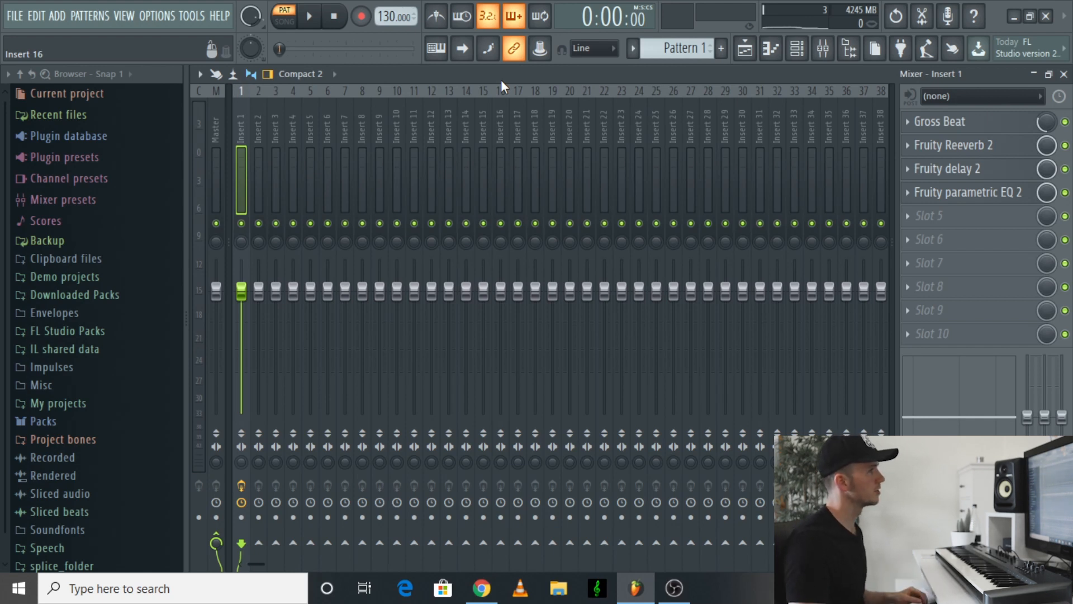
Step: Place Pattern 1 at the start of Track 1 in song mode, check the playback and select its four-bar range
left_click(746, 50)
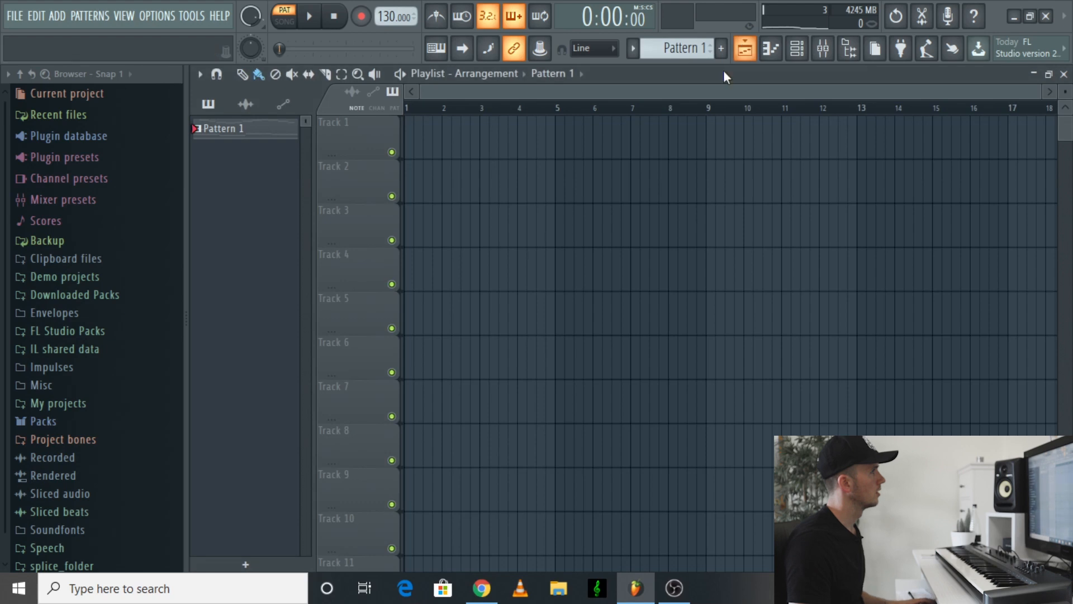
key("l")
left_click(494, 126)
left_click_drag(534, 132, 323, 114)
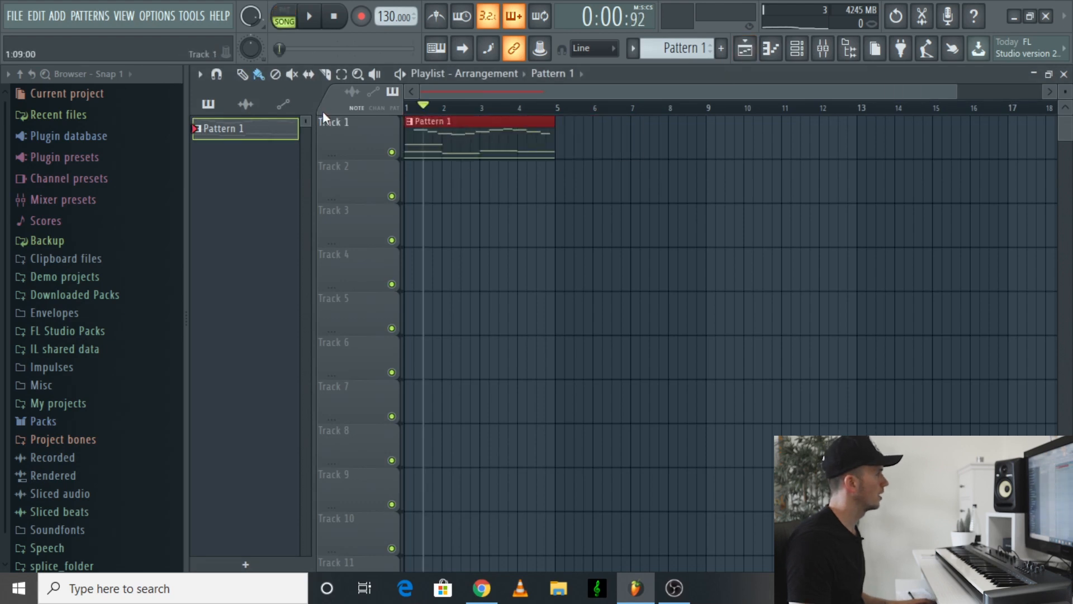
key("space")
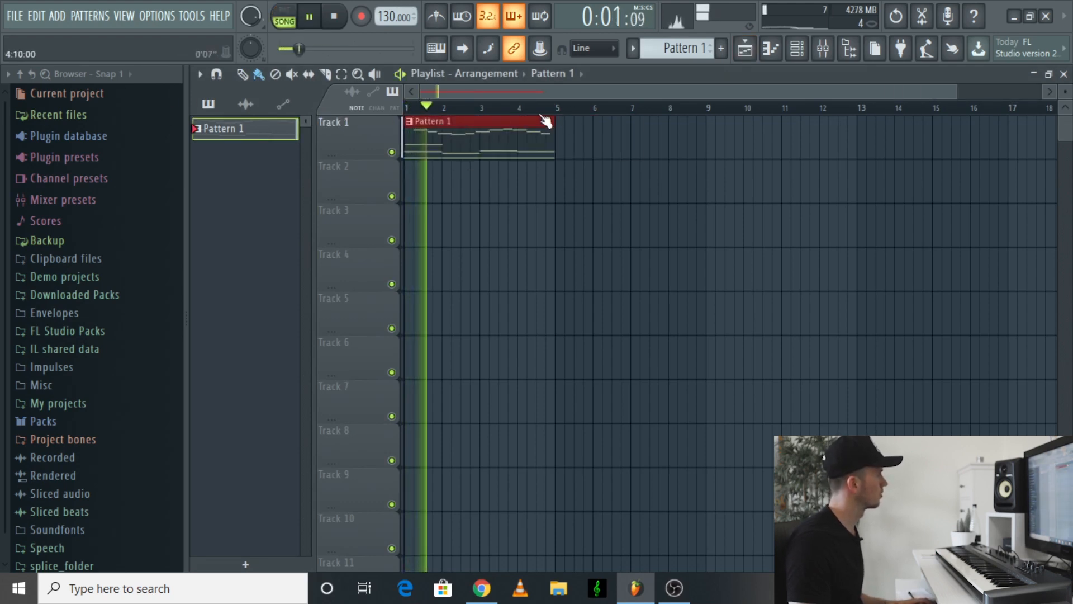
key("space")
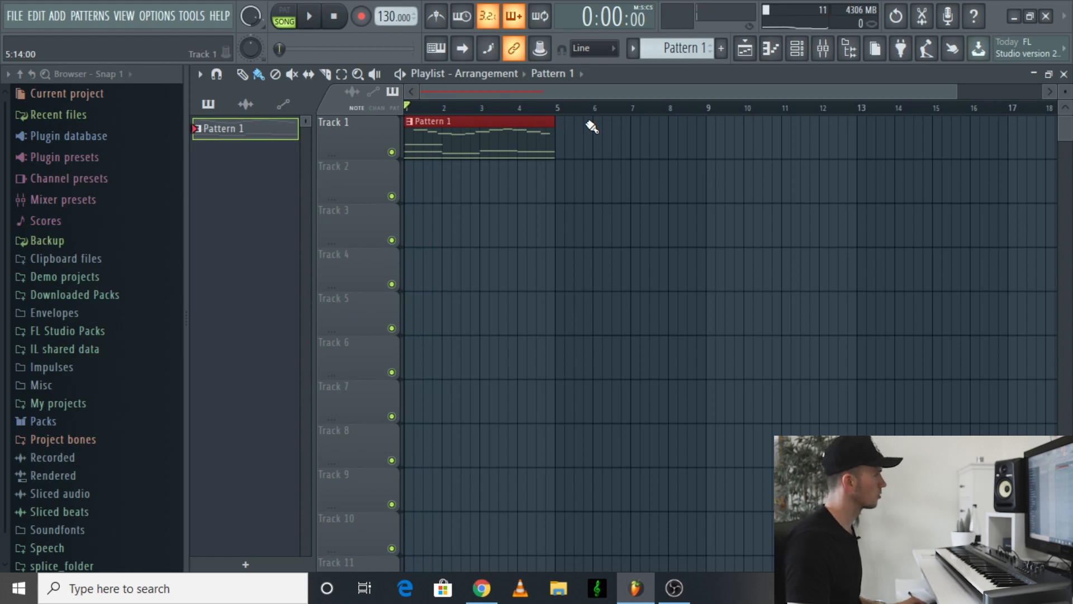
key("ctrl+a")
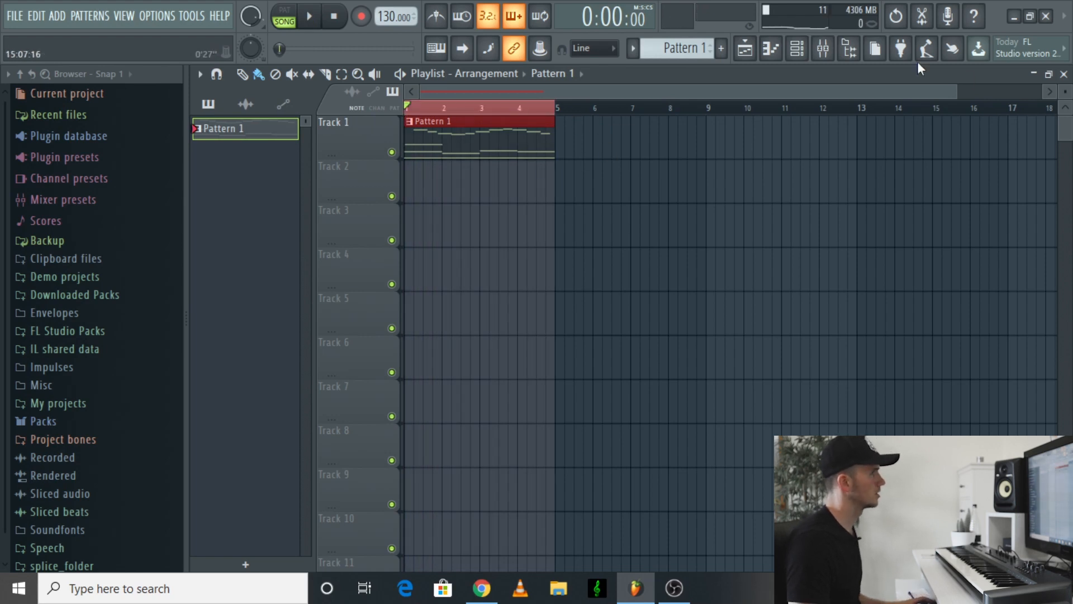
Step: Arm Insert 1 for recording and render that mixer track to audio in Song selection mode
left_click(825, 50)
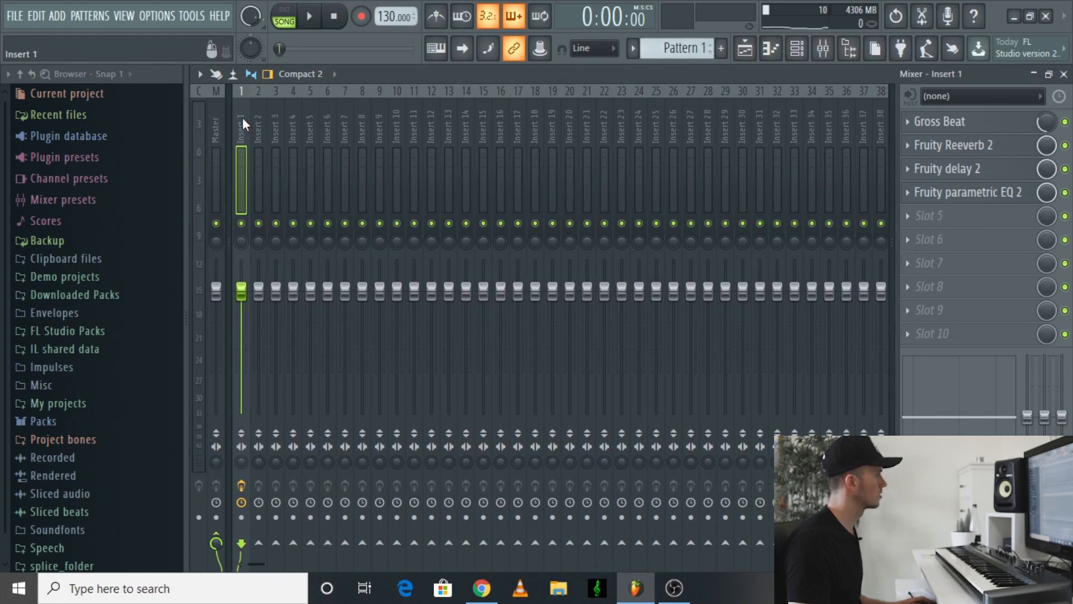
left_click(242, 518)
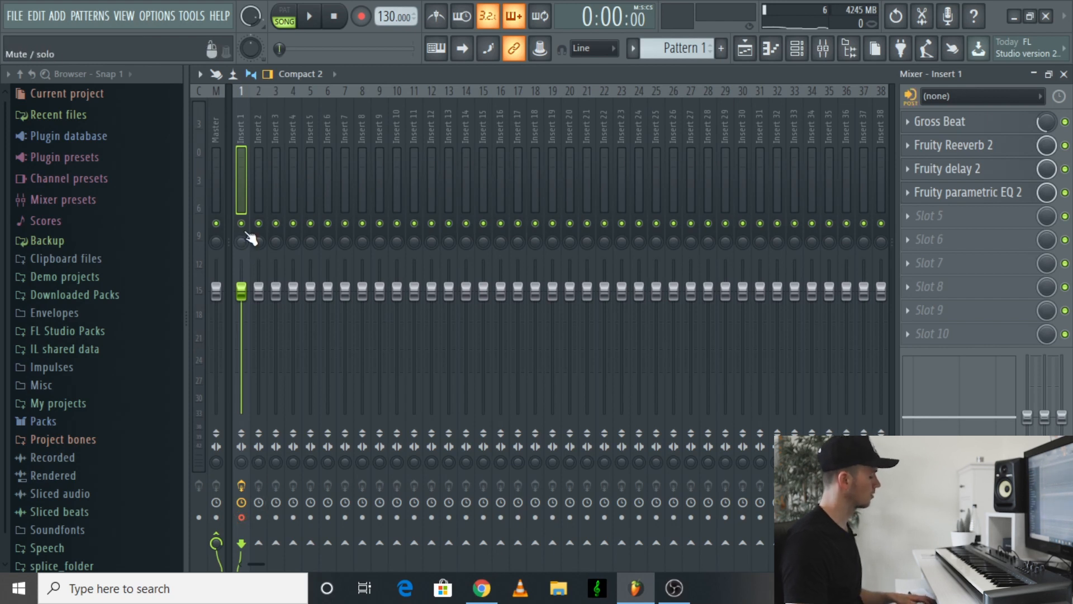
key("ctrl+alt+r")
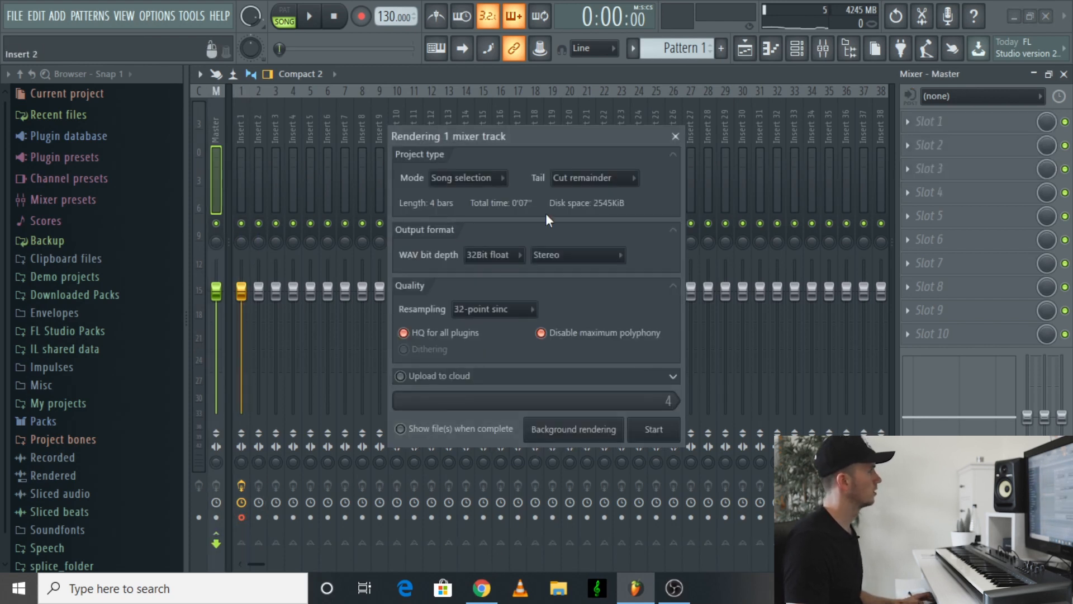
left_click(455, 179)
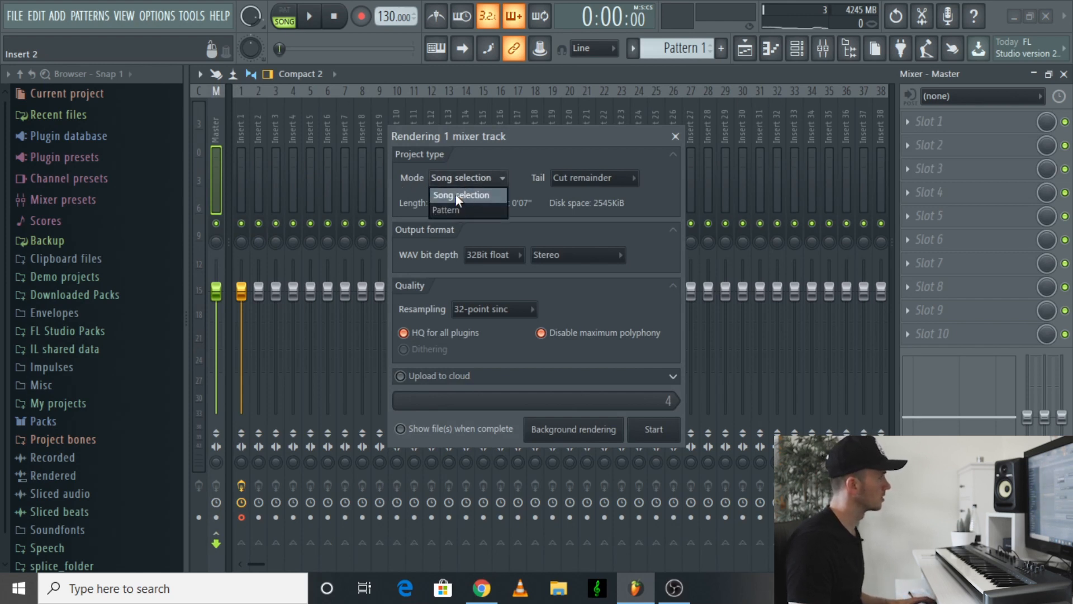
left_click(454, 193)
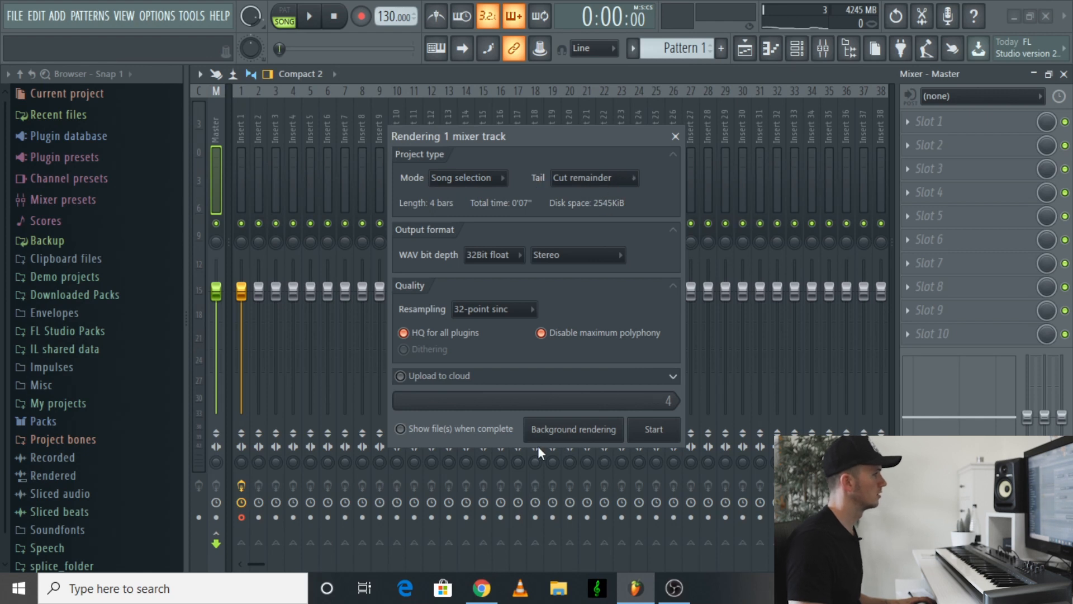
left_click(663, 432)
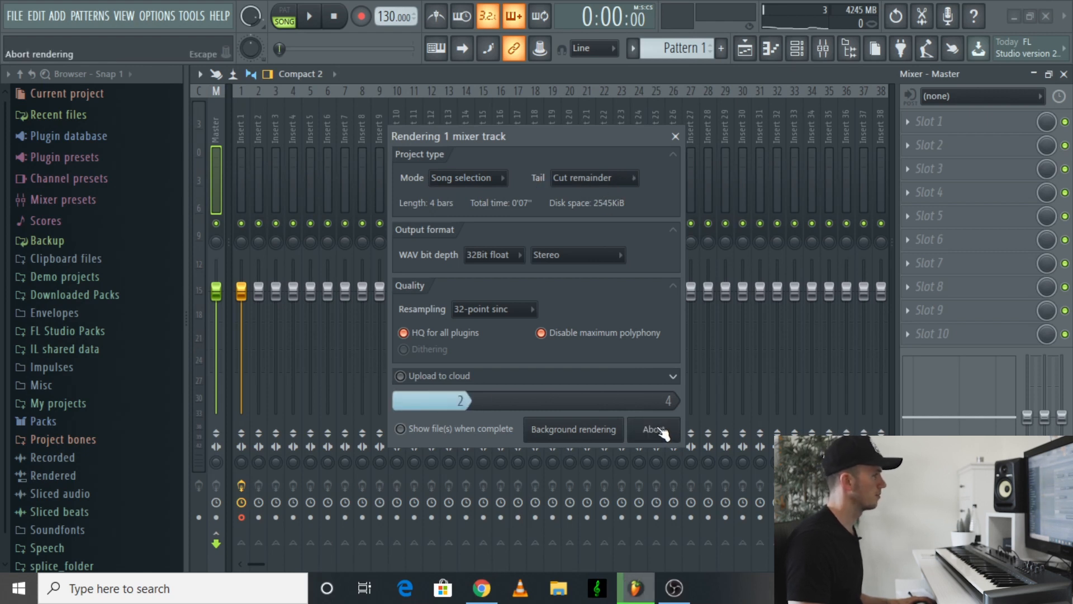
Step: Delete the Pattern 1 clip from Track 1 of the playlist and briefly play back the rendered audio clip
left_click(746, 49)
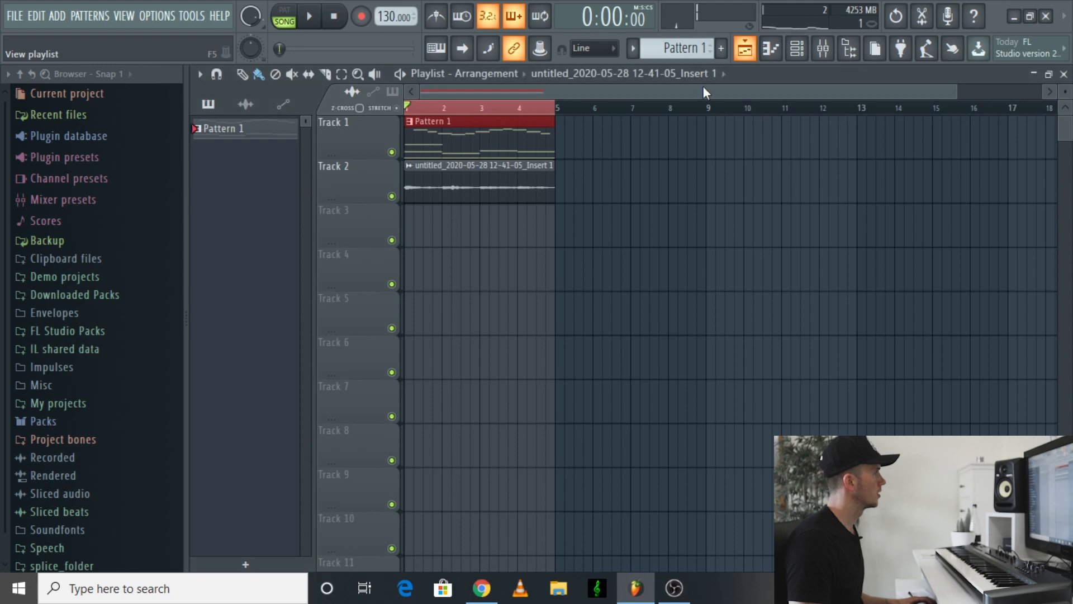
right_click(508, 124)
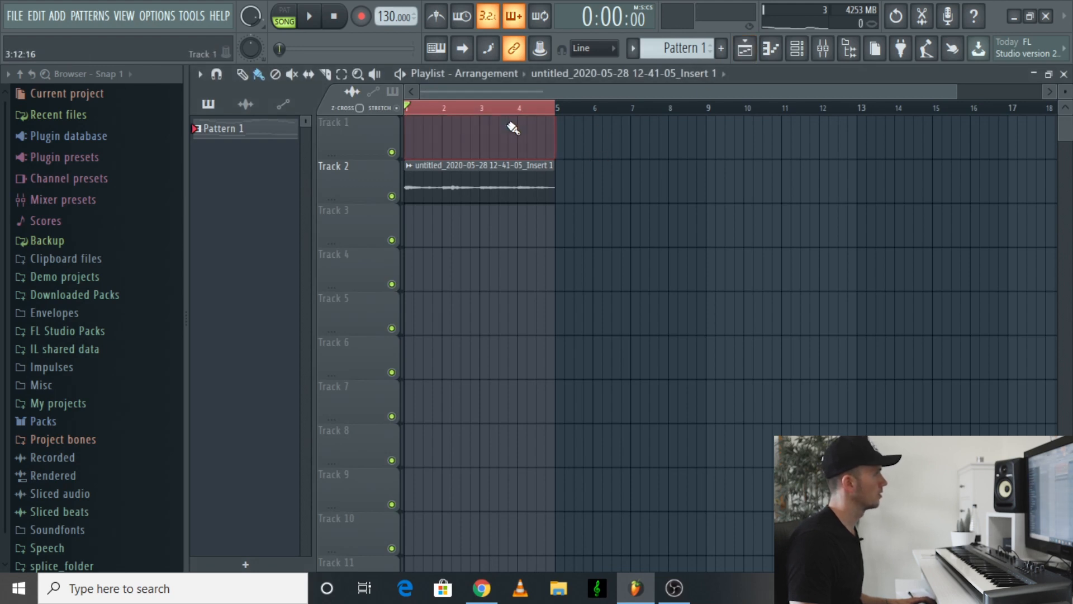
key("space")
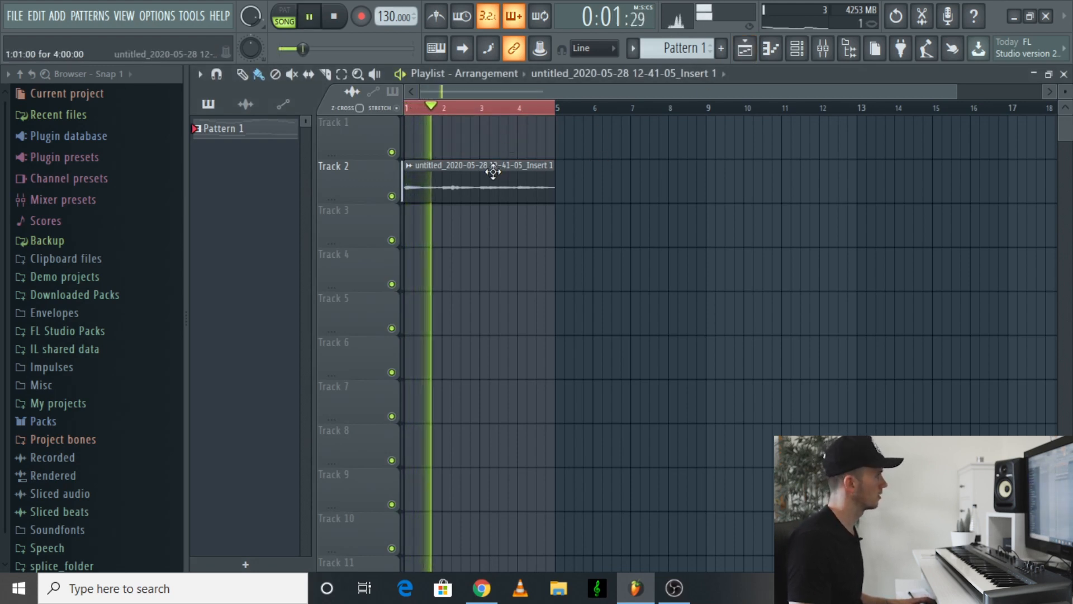
key("space")
Step: Reverse the rendered audio clip on Track 2 and play it back
double_click(493, 172)
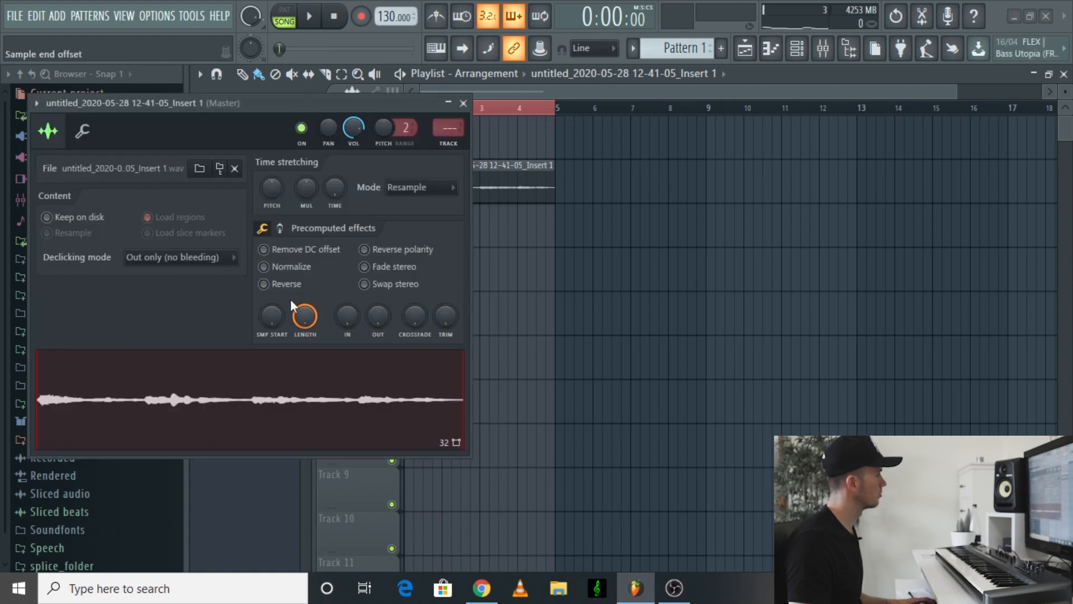
left_click(264, 283)
key("space")
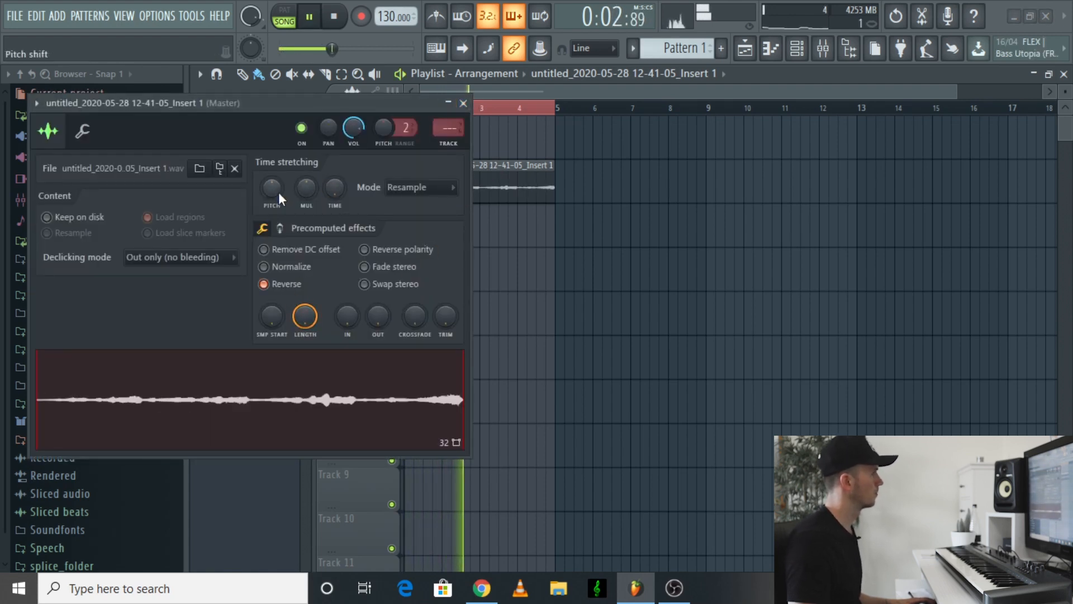
Step: Try a time-stretching pitch shift on the reversed clip, reset it to 0 cents, close its settings and stop playback
left_click_drag(277, 190, 276, 216)
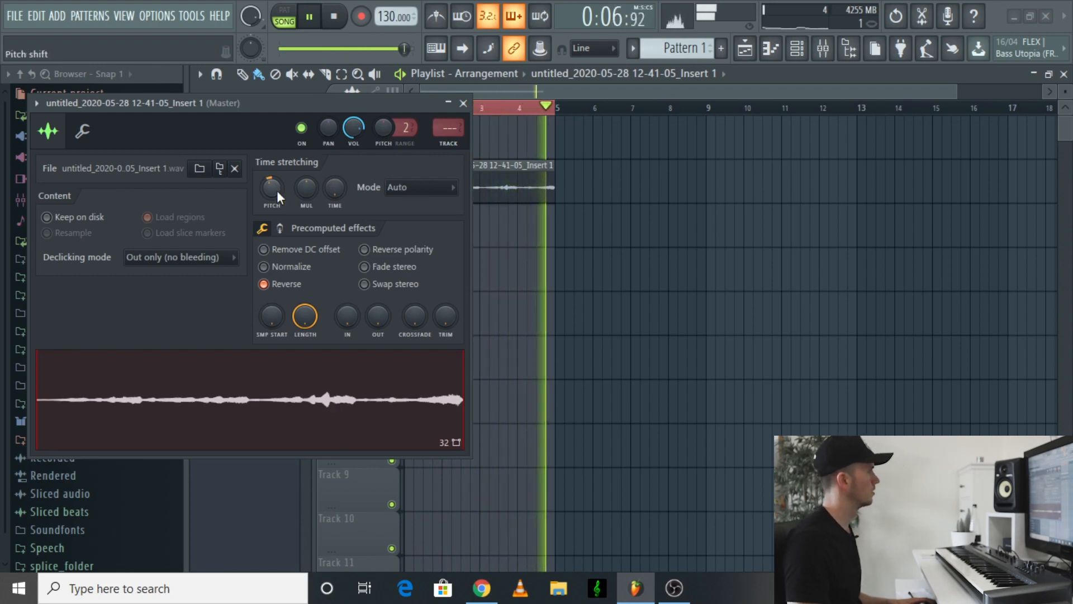
left_click_drag(277, 191, 277, 190)
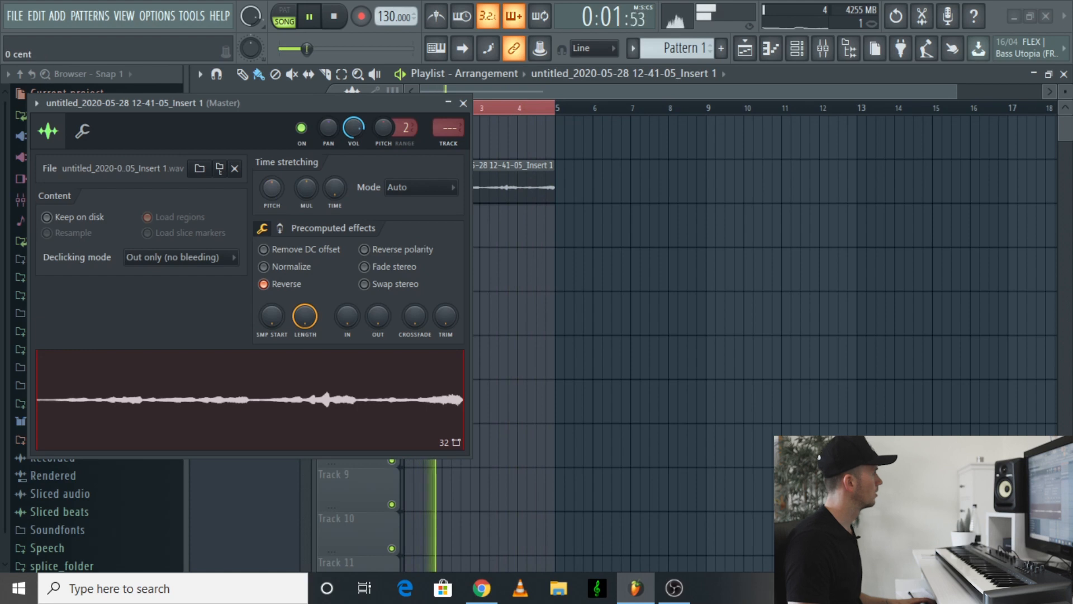
left_click(463, 103)
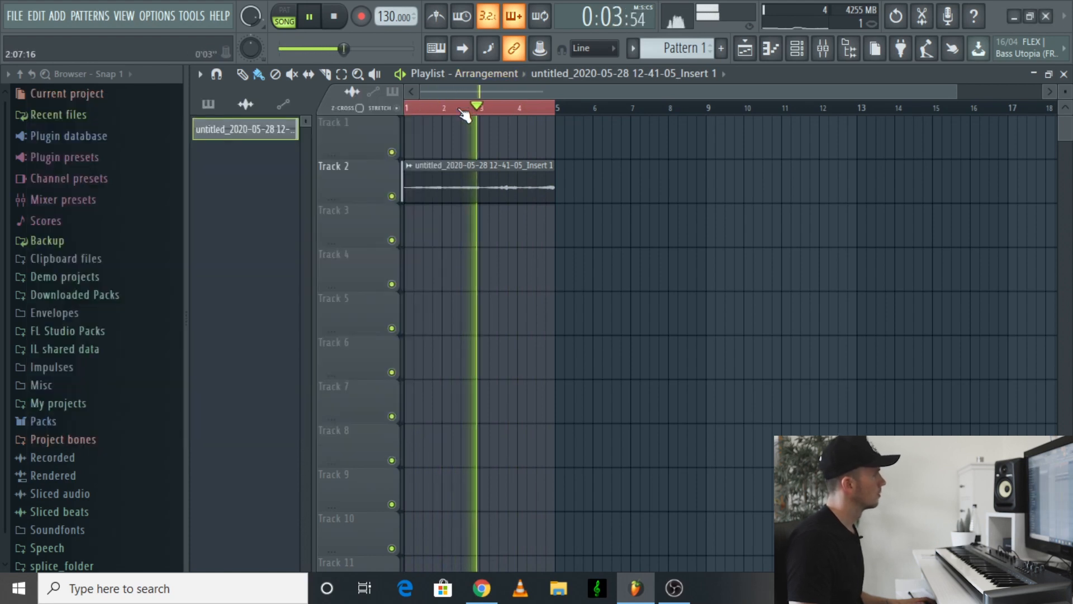
key("space")
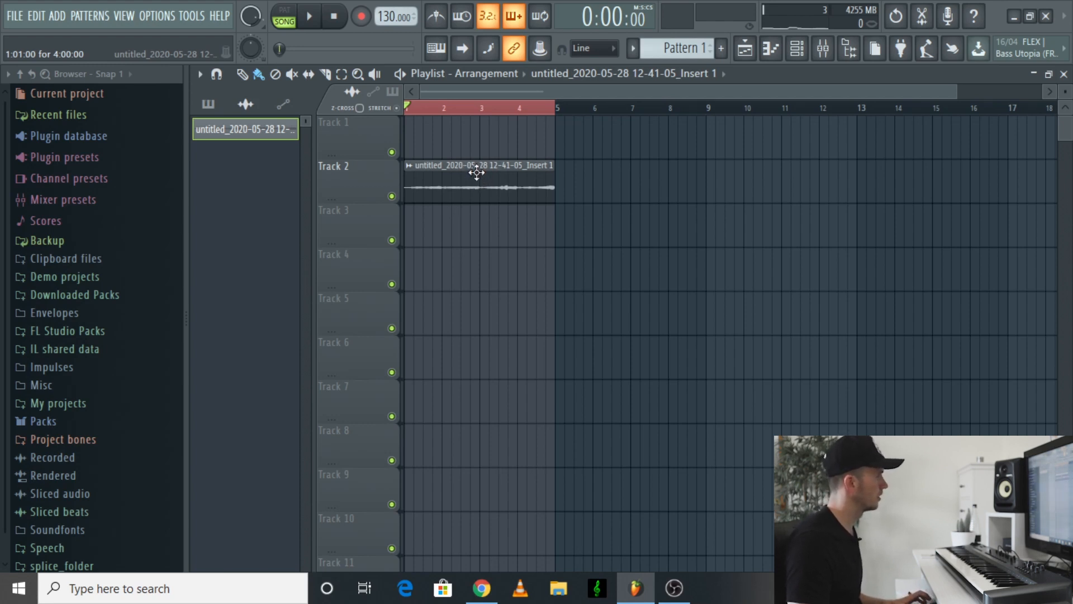
Step: Duplicate the reversed clip onto the start of Track 1 and make the copy unique
left_click_drag(455, 86, 421, 120)
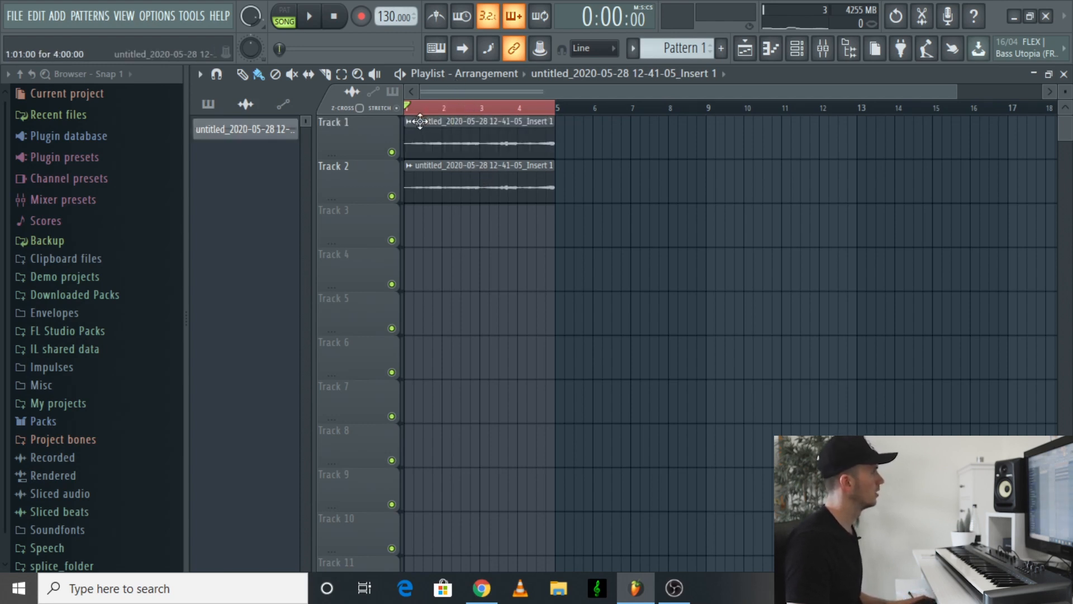
left_click(409, 123)
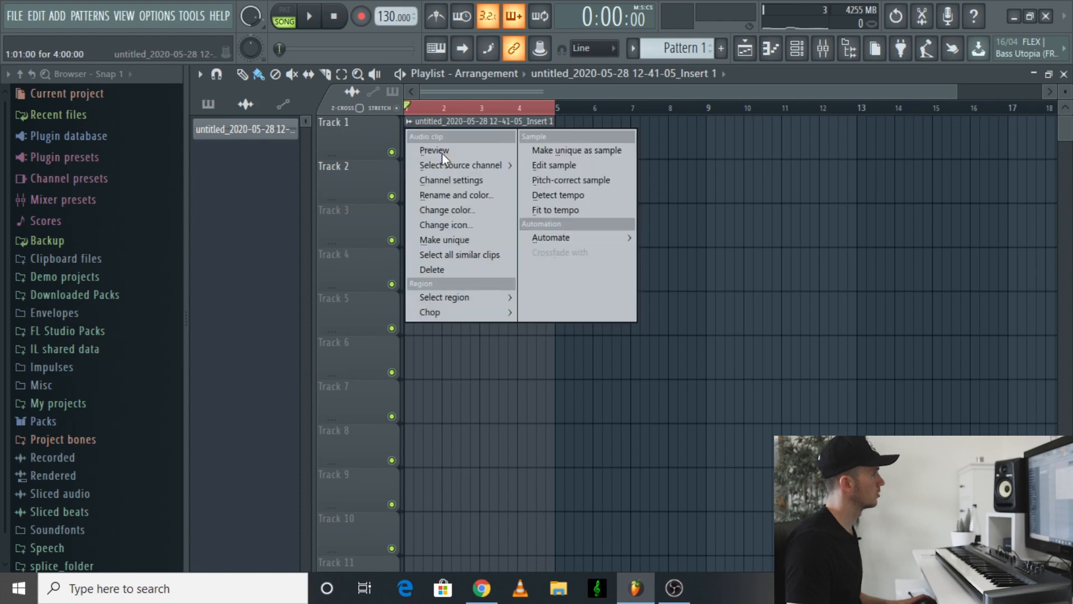
left_click(495, 241)
Step: Turn off Reverse for the Track 1 copy and close its channel settings
double_click(476, 134)
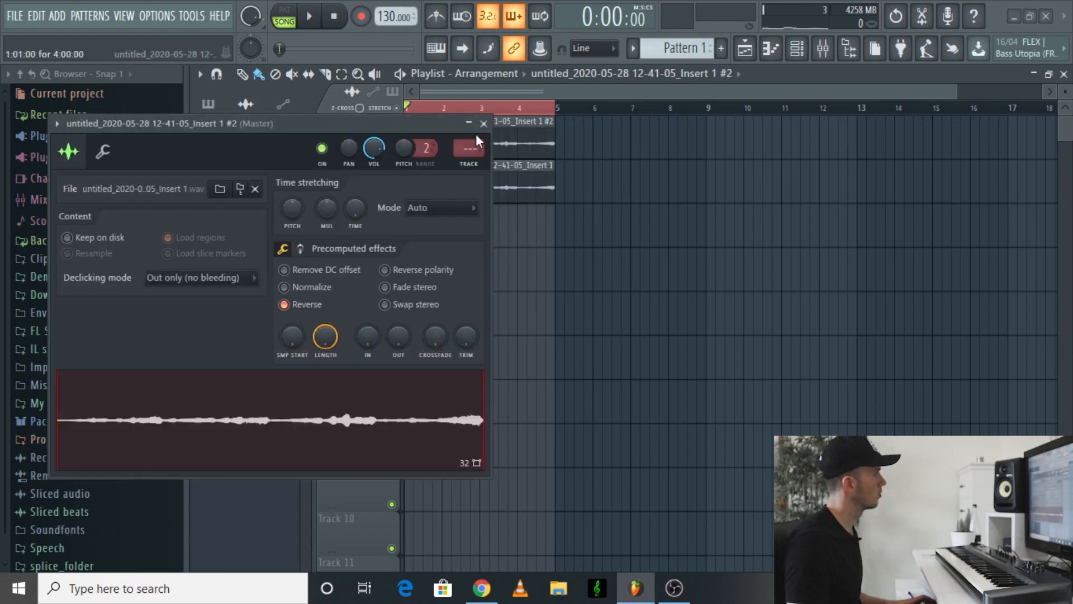
left_click(304, 304)
left_click(307, 304)
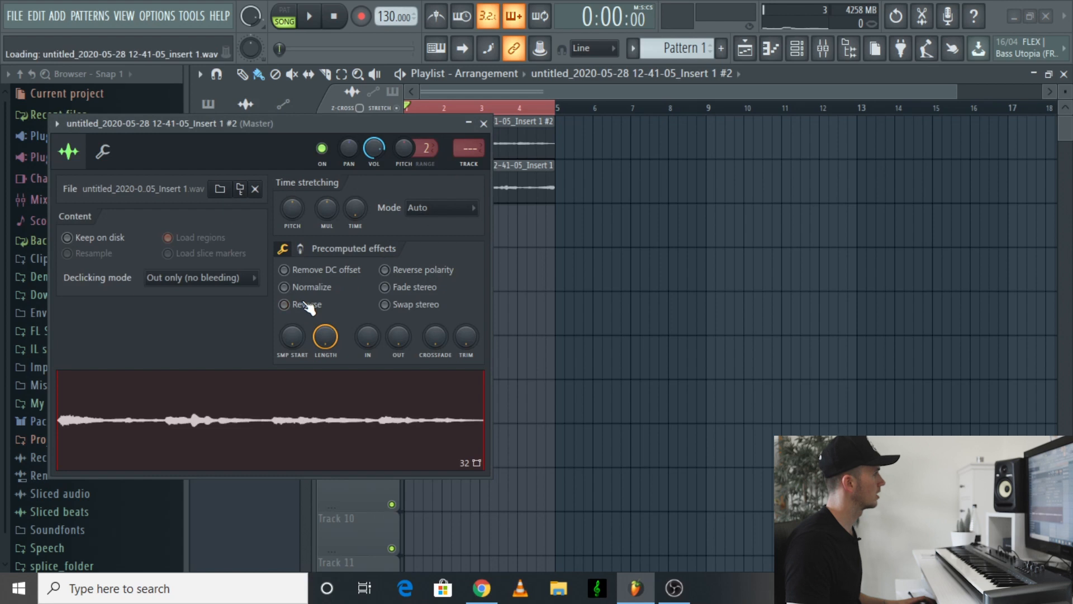
left_click(484, 123)
Step: Raise the time-stretching pitch of the reversed Track 2 clip, lower its channel volume and check both clips in playback
double_click(476, 186)
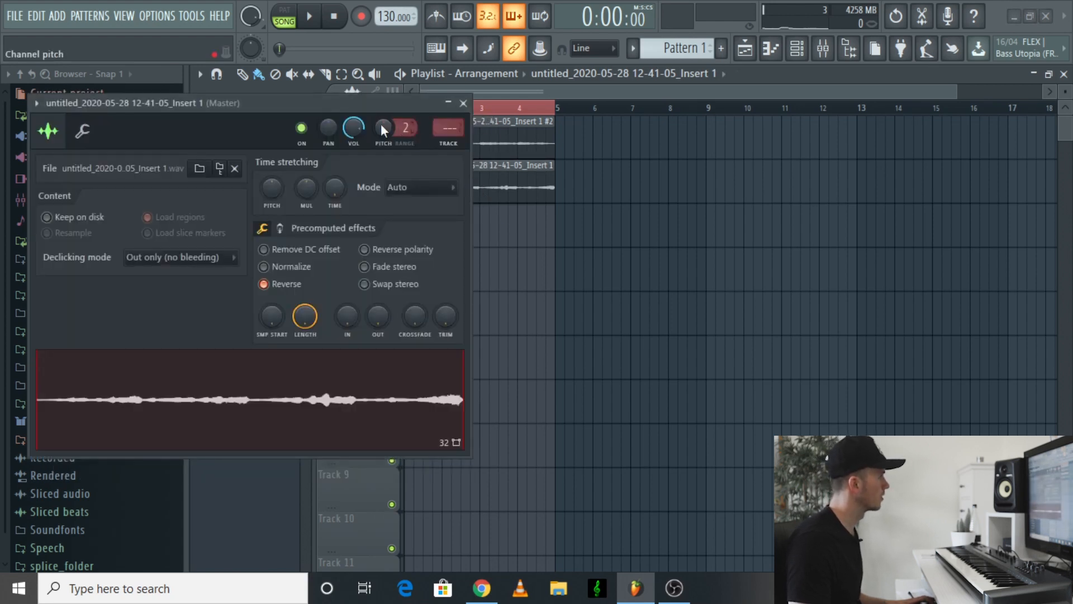
left_click_drag(355, 123, 355, 143)
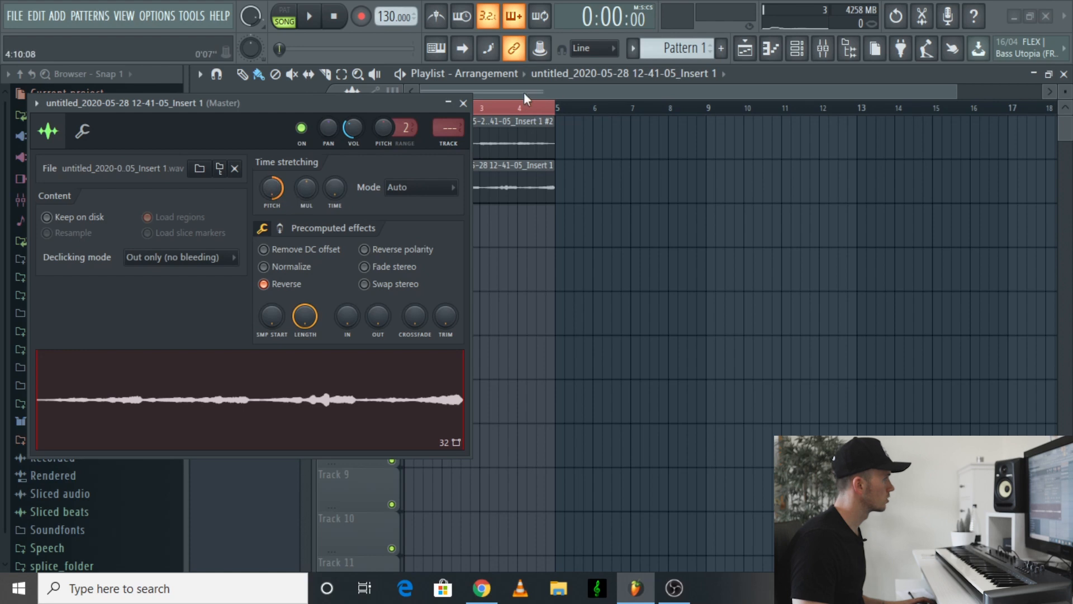
key("space")
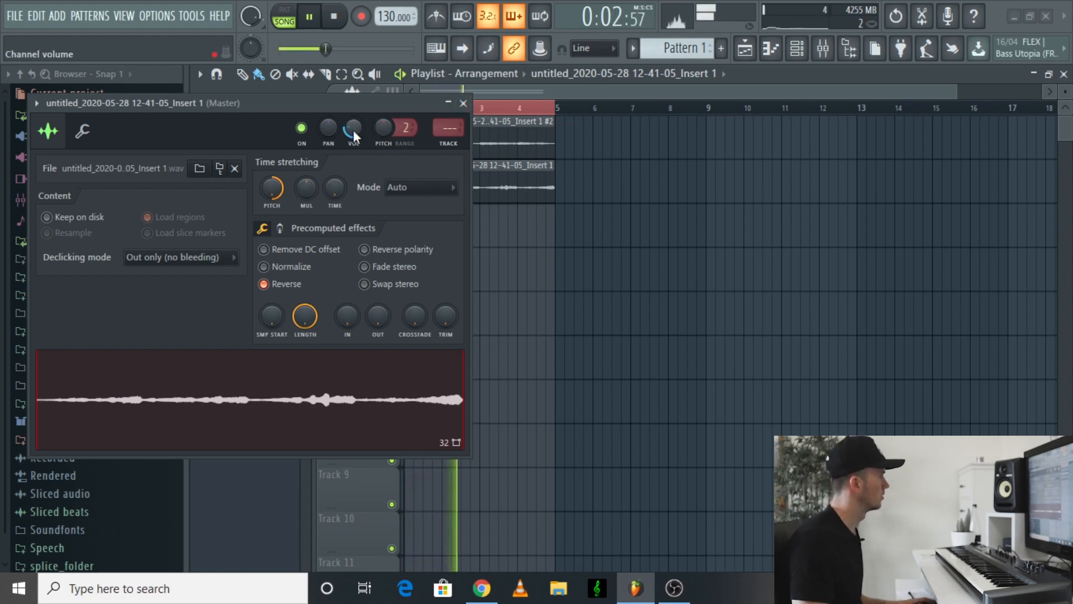
key("Escape")
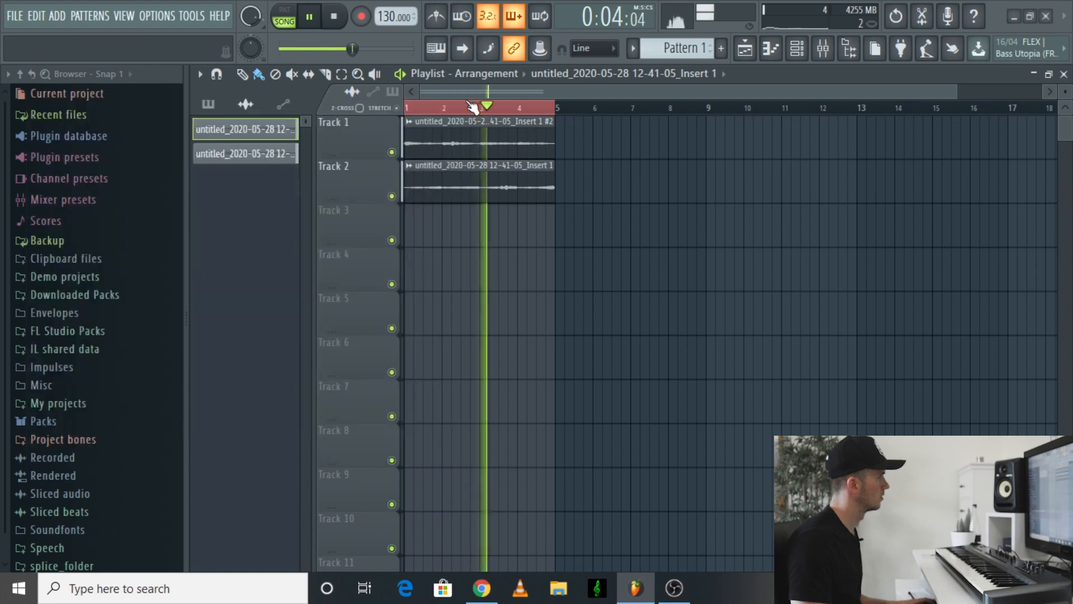
key("space")
Step: Route the reversed Track 2 clip to mixer track 2 and close its channel settings
double_click(492, 187)
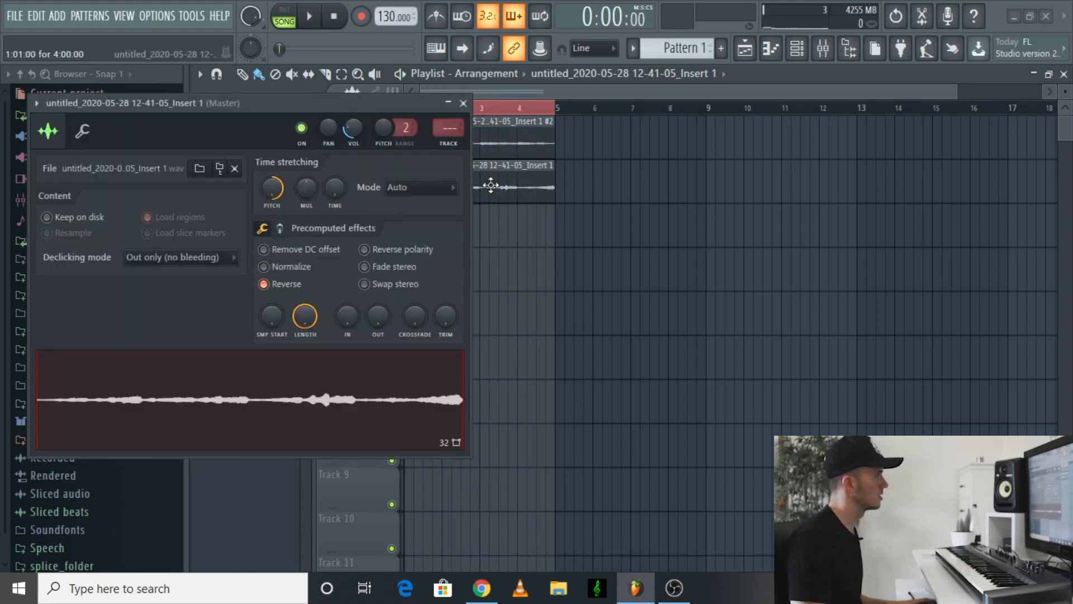
left_click(456, 148)
left_click(463, 104)
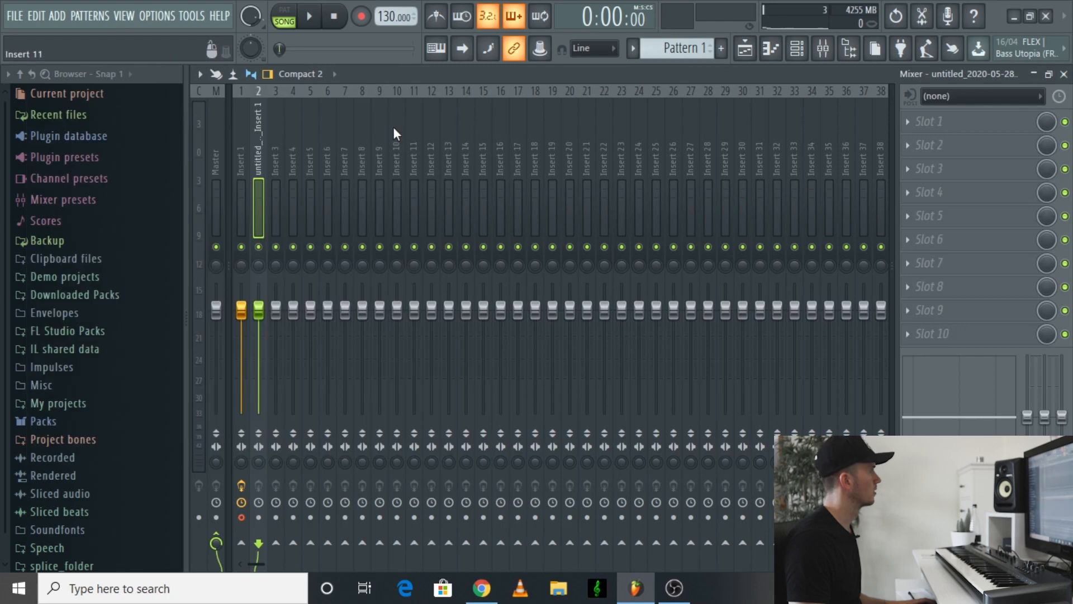
Step: Load Fruity Parametric EQ 2 in Slot 1 of the reversed clip's mixer track and adjust an EQ band during playback
left_click(965, 120)
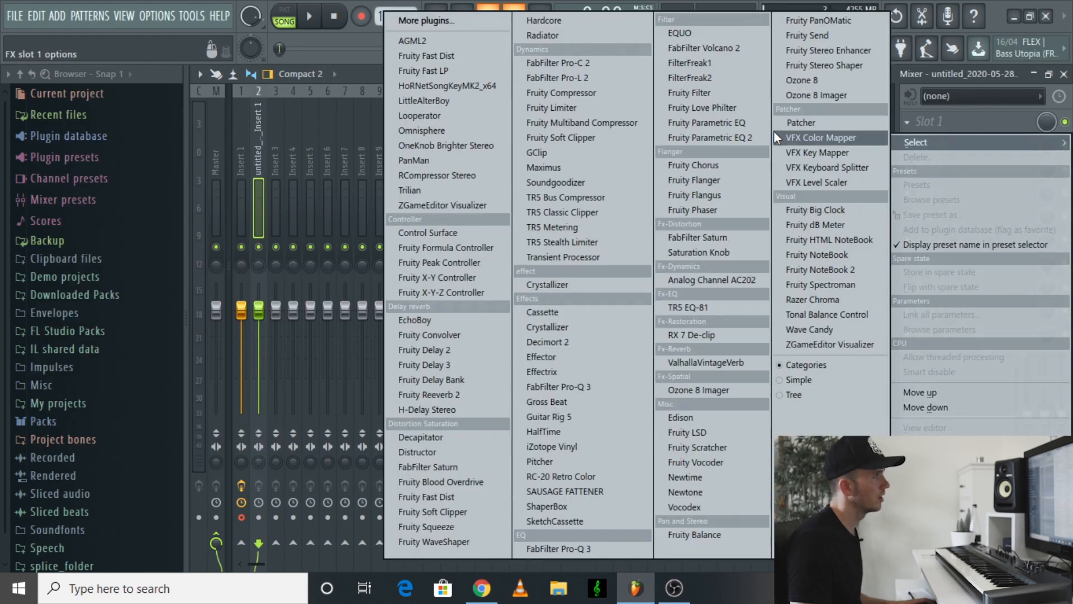
left_click(736, 137)
key("space")
left_click_drag(415, 333, 365, 374)
left_click(624, 205)
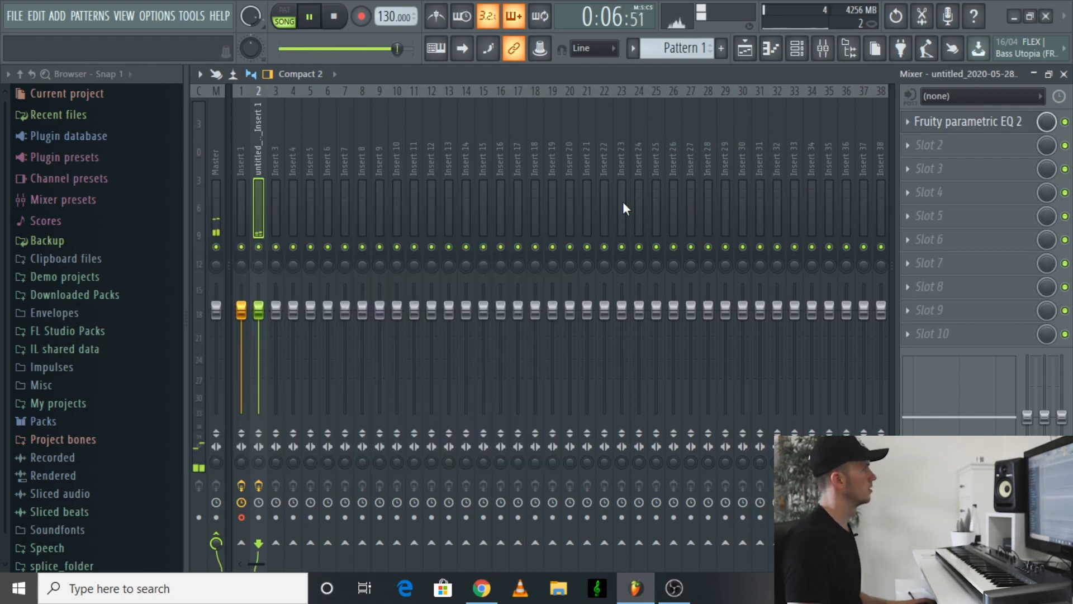
key("space")
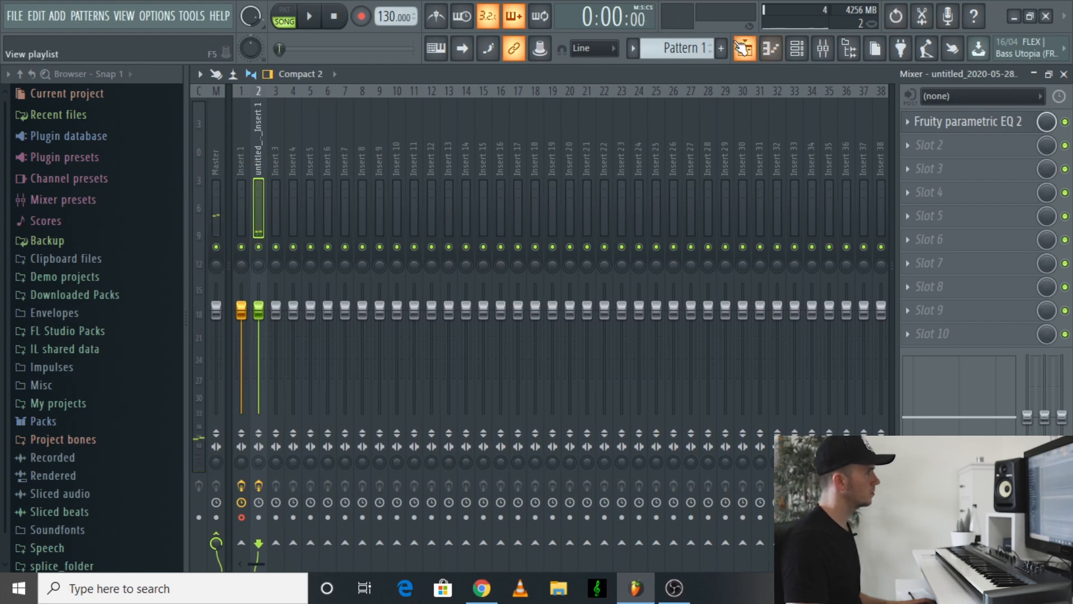
Step: Route the non-reversed Track 1 clip to mixer track 3 and close its channel settings
left_click(745, 48)
double_click(492, 121)
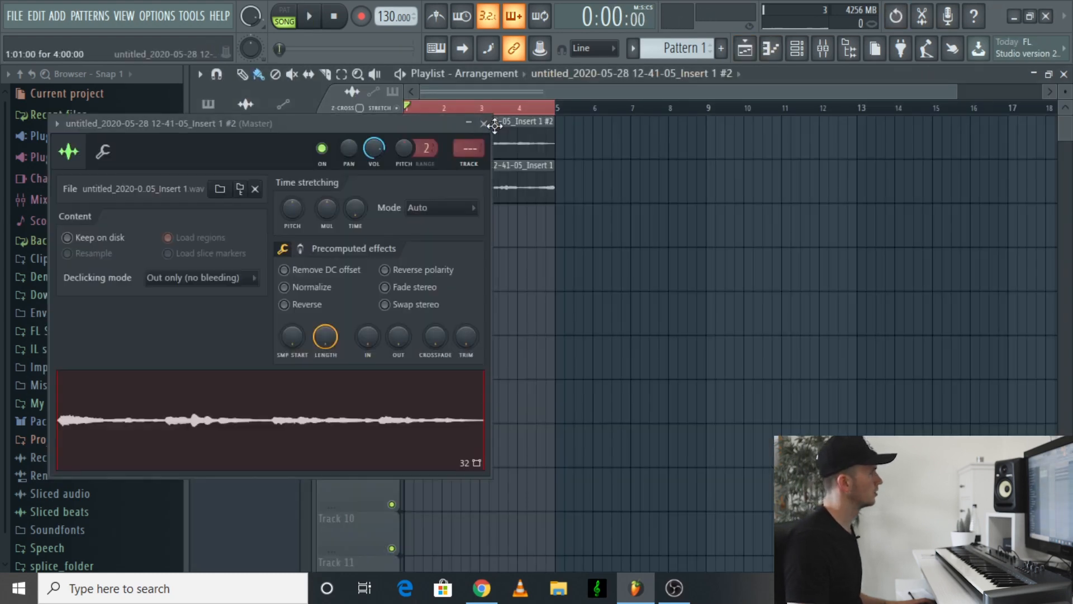
left_click(471, 166)
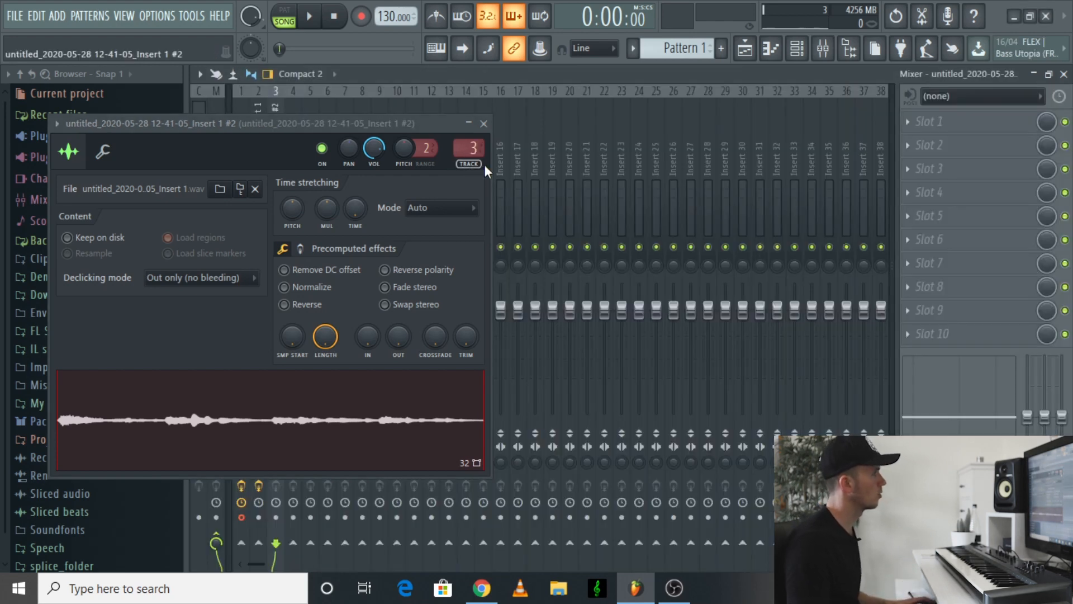
left_click(484, 122)
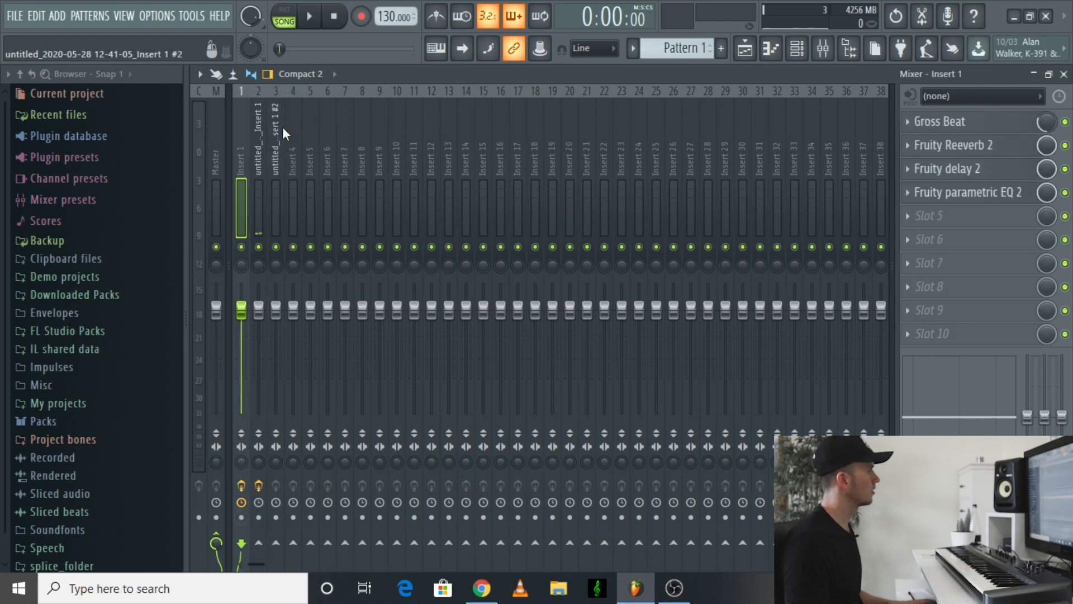
Step: Load Ozone 8 Imager in Slot 1 of mixer track 3 and start playback
left_click(278, 128)
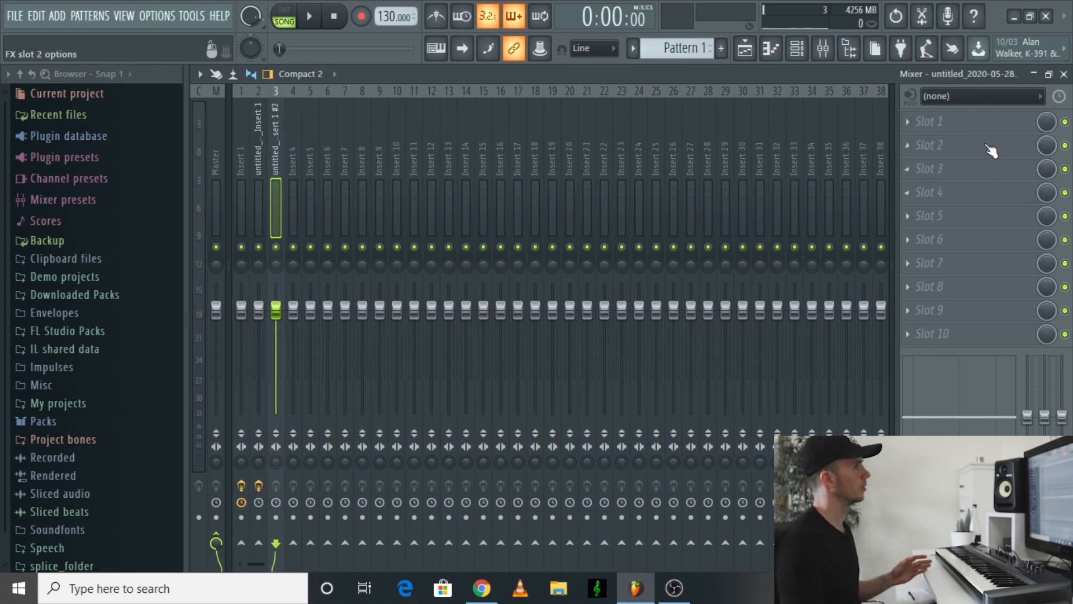
left_click(964, 121)
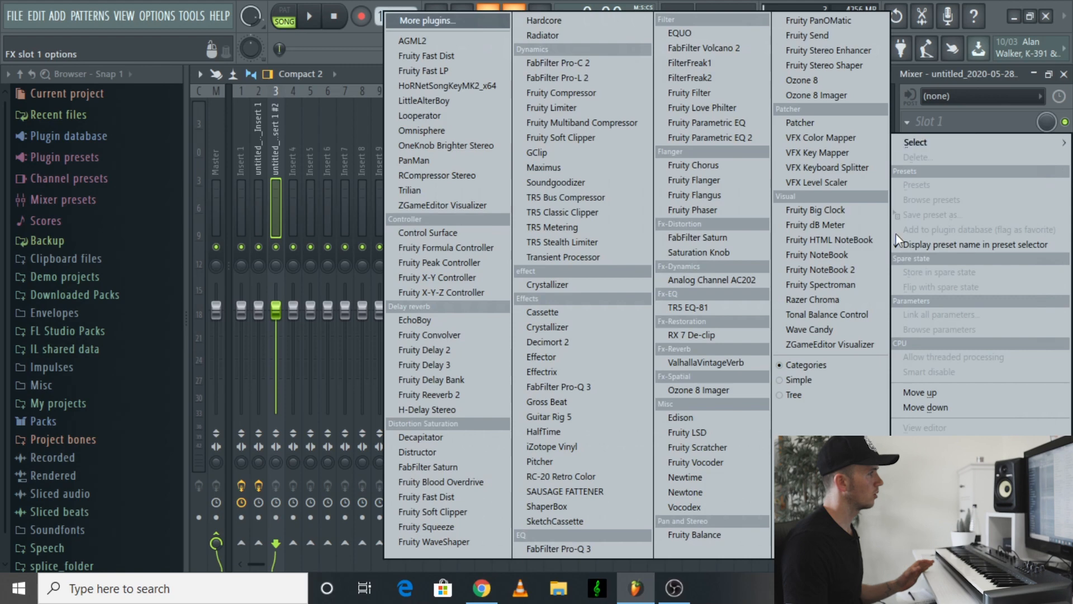
left_click(747, 391)
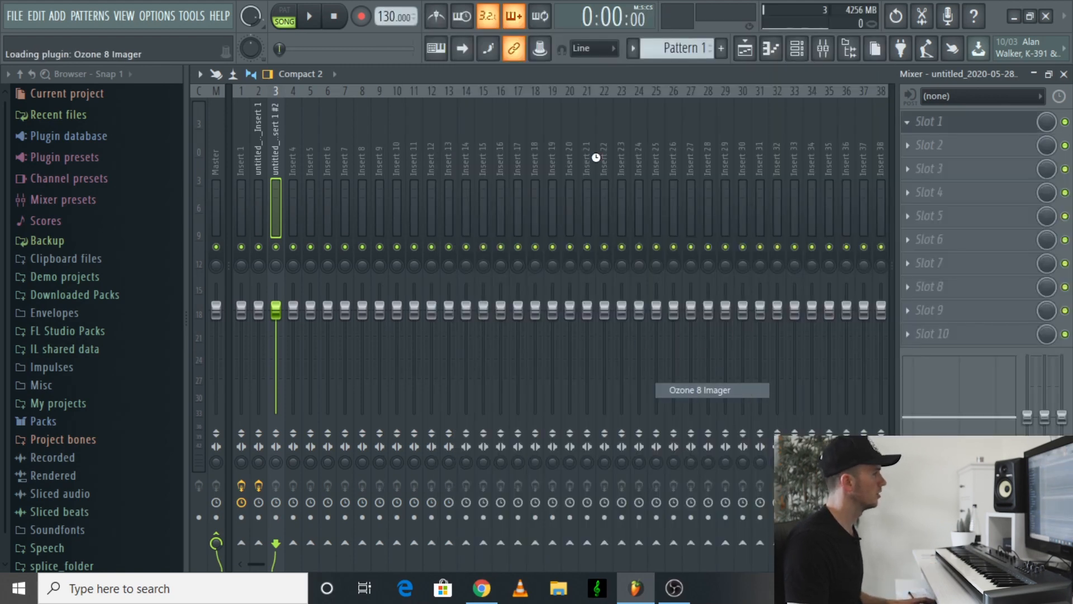
key("space")
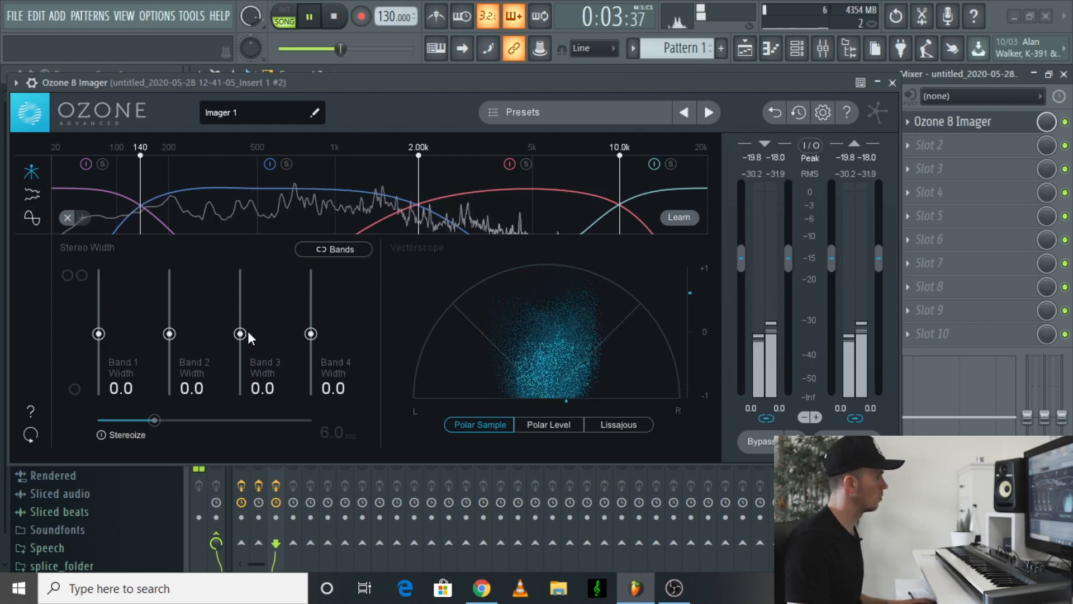
Step: Widen Imager bands 2, 3 and 4 to about 54.4, 67.1 and 72.2, and narrow band 1
left_click_drag(244, 333, 240, 298)
left_click_drag(311, 318, 311, 289)
left_click_drag(240, 297, 240, 291)
left_click_drag(175, 334, 172, 305)
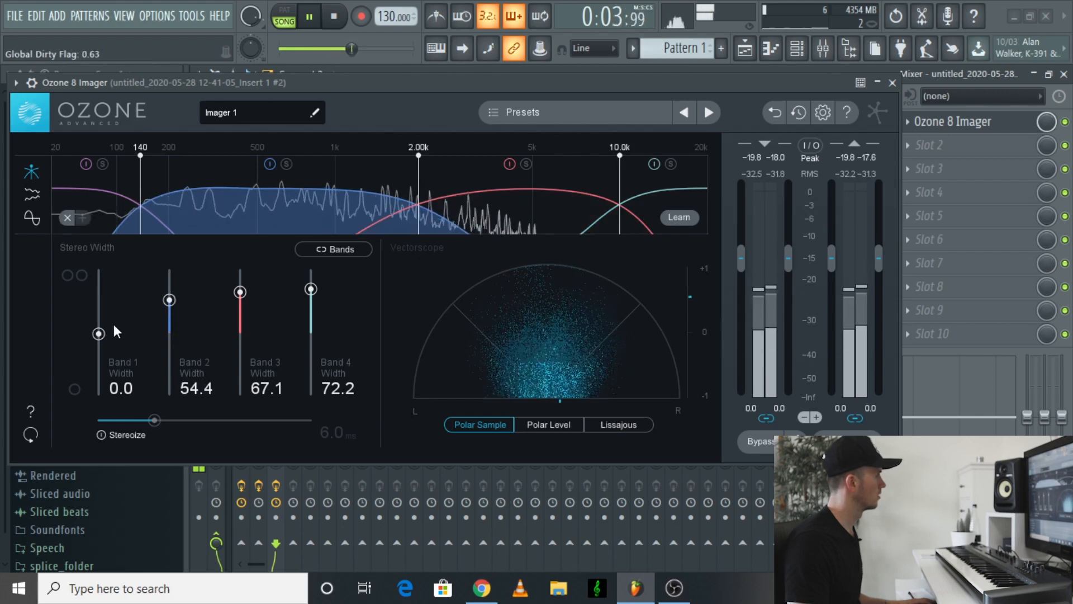
left_click_drag(103, 334, 109, 368)
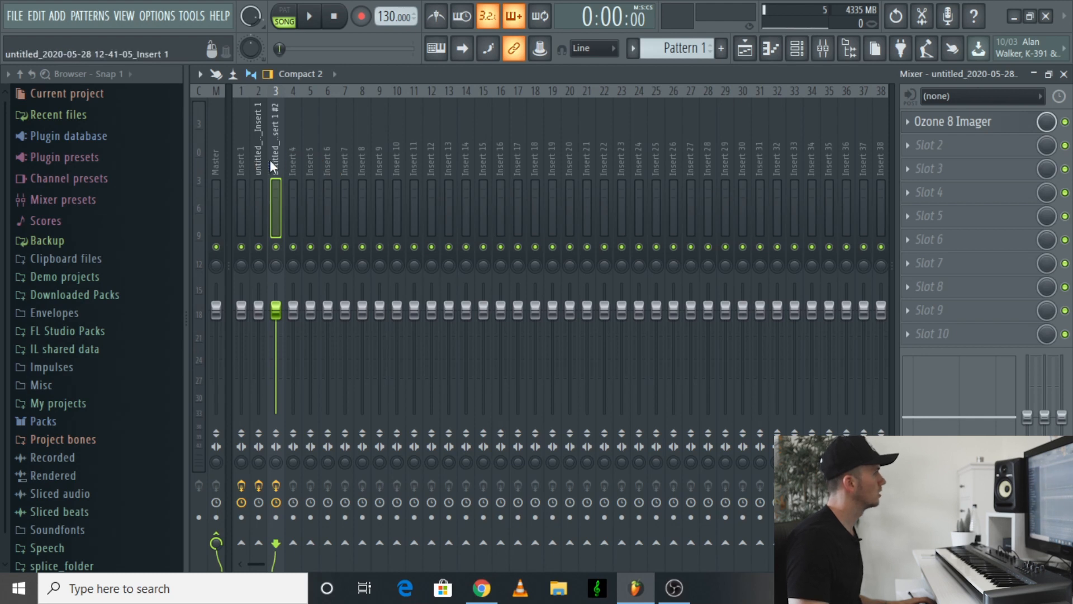
Step: Rename mixer track Insert 4 as Melody Bus and give it a yellow colour
left_click(291, 160)
right_click(291, 160)
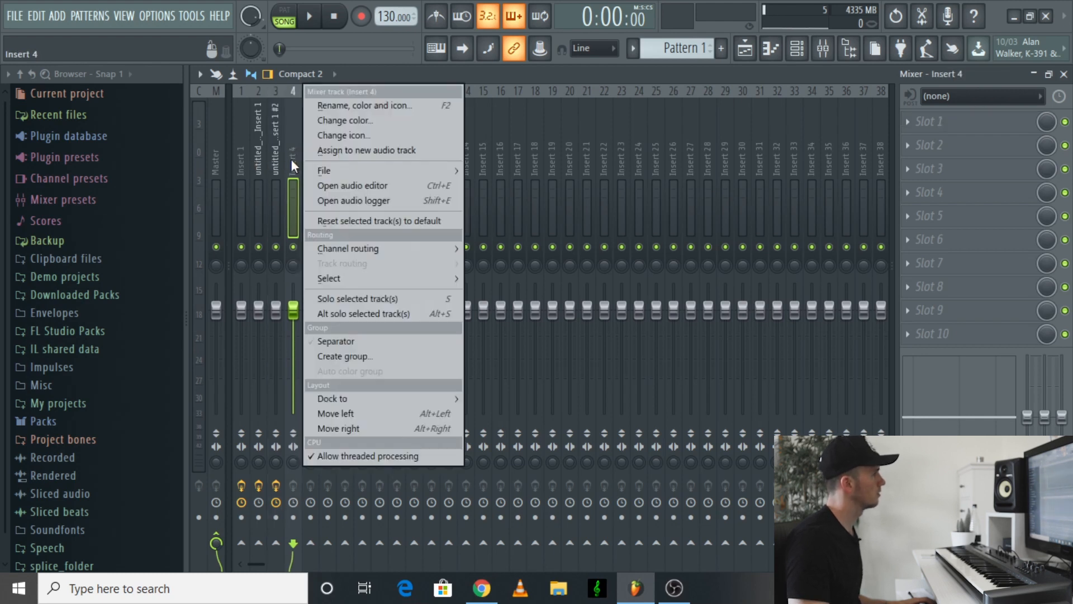
left_click(400, 108)
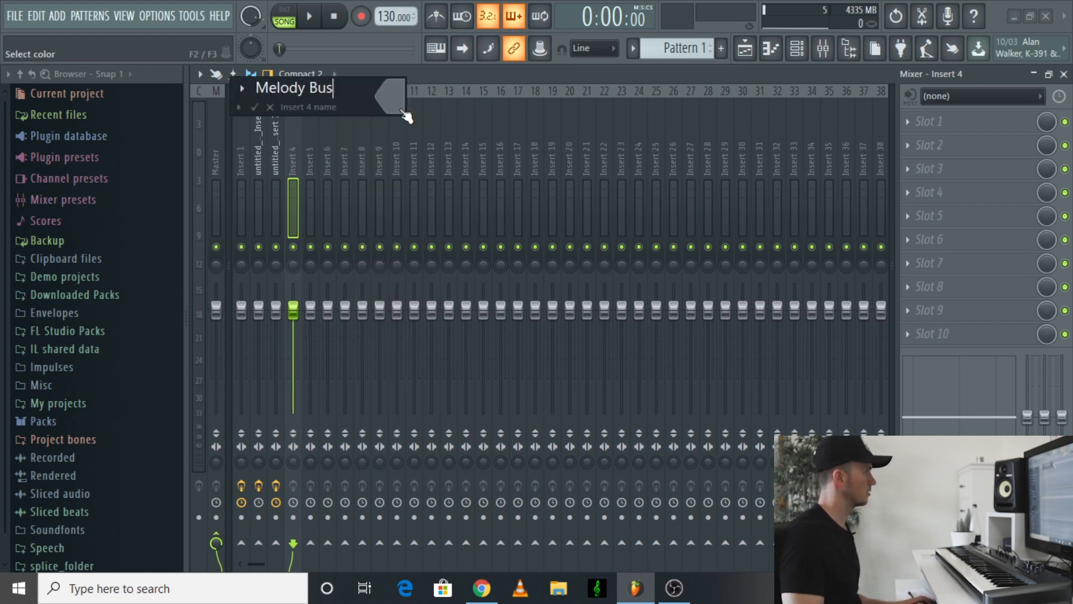
left_click(402, 111)
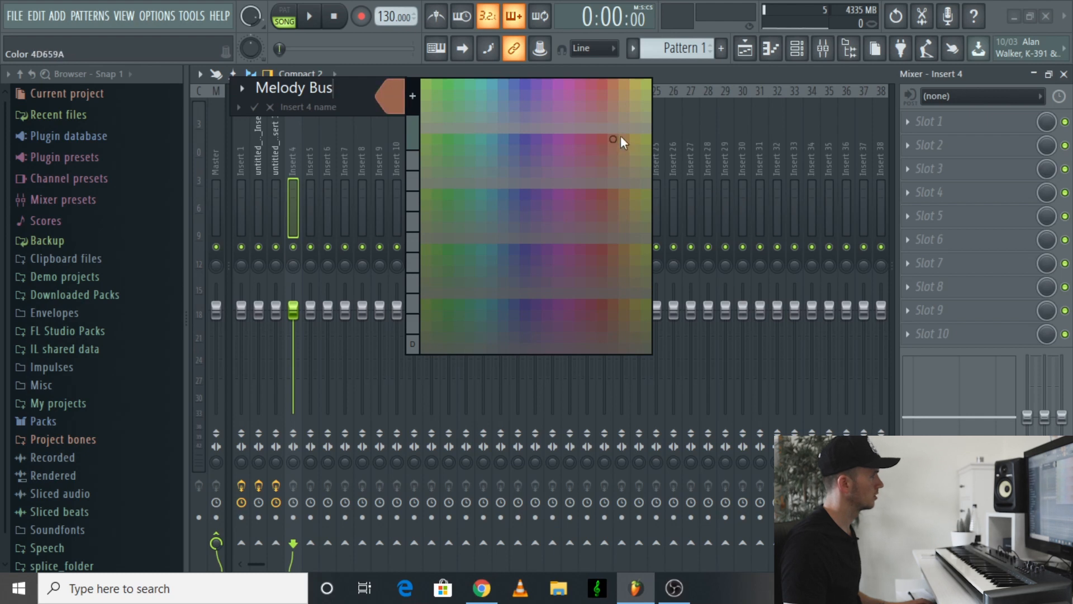
left_click(616, 135)
key("Return")
Step: Route mixer tracks 2 and 3 to the Melody Bus track only
left_click(259, 129)
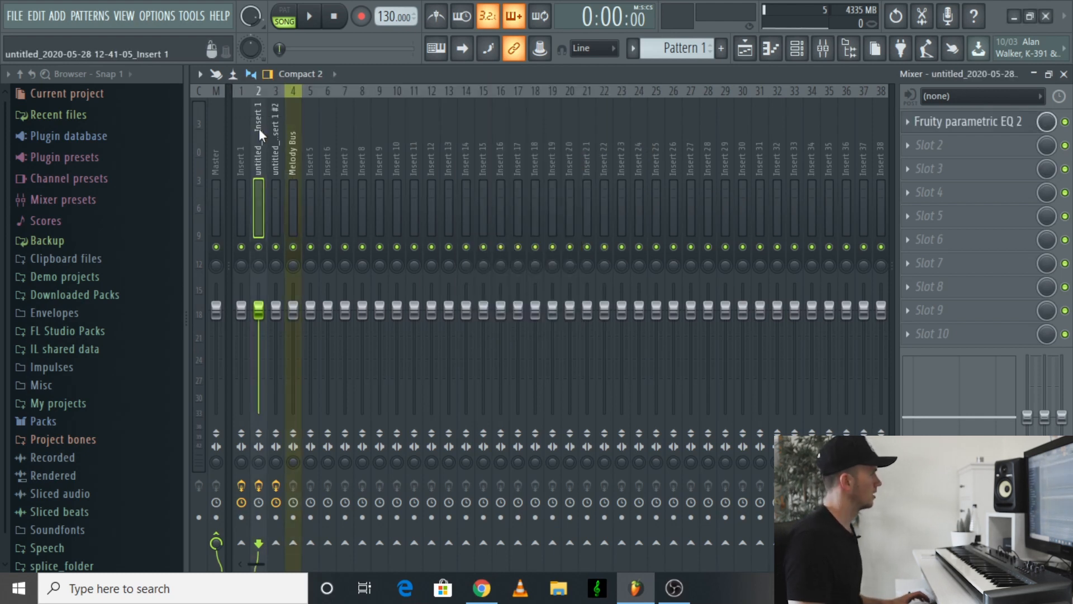
left_click(273, 136, "ctrl")
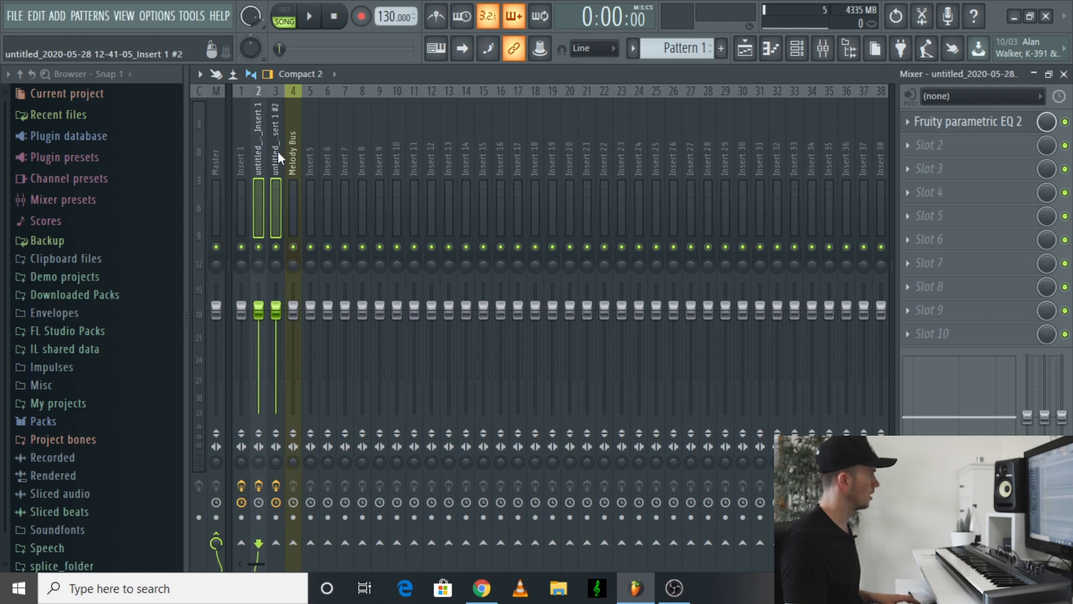
left_click(260, 152)
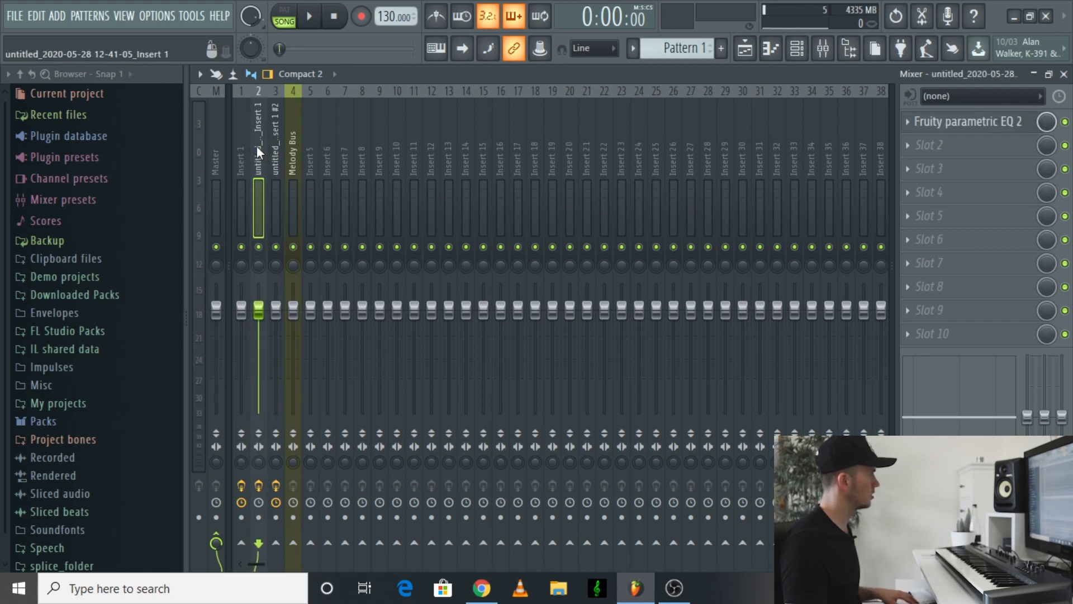
left_click(268, 147, "ctrl")
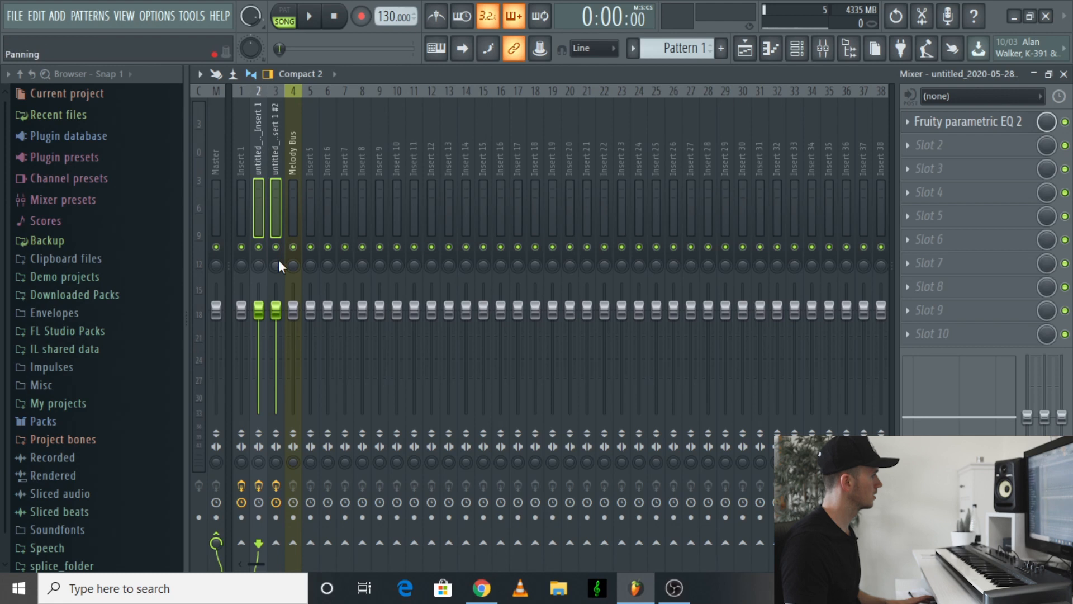
right_click(300, 547)
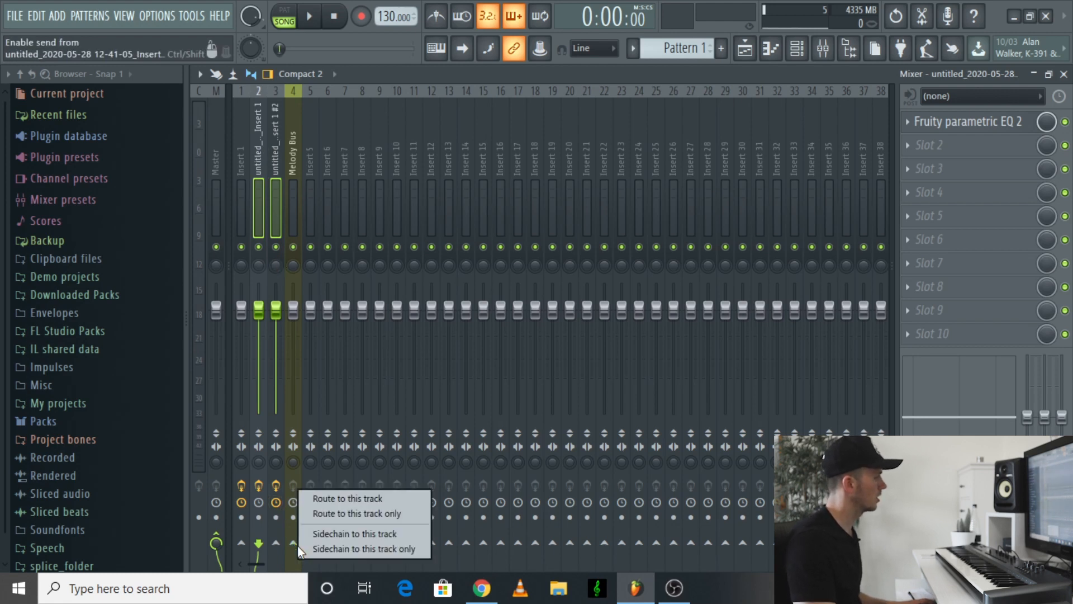
left_click(386, 513)
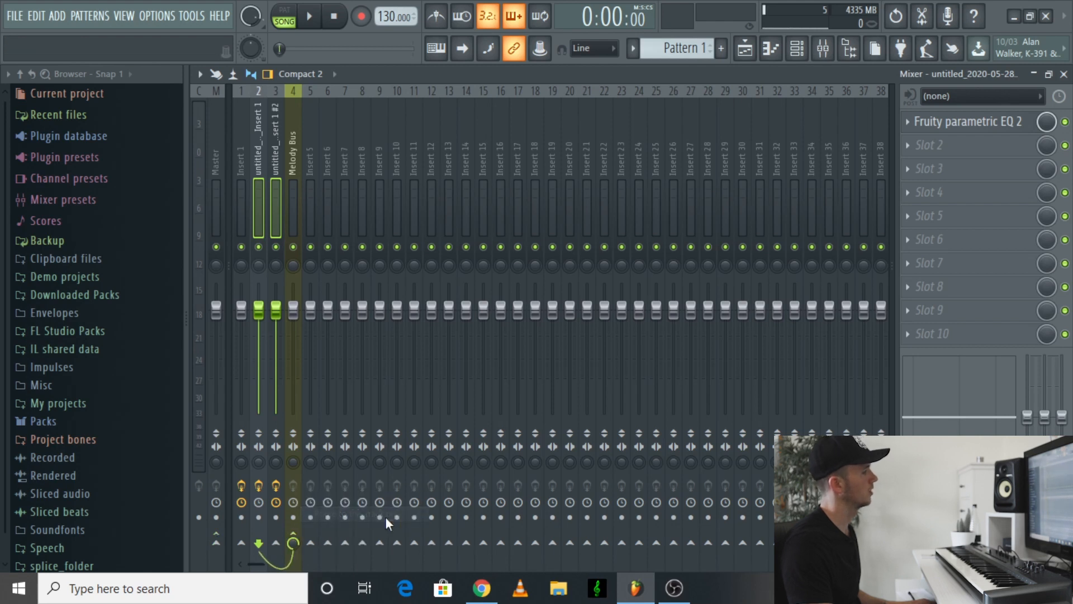
left_click(274, 151)
Step: Load RC-20 Retro Color in Slot 1 of the Melody Bus and start playback
left_click(290, 157)
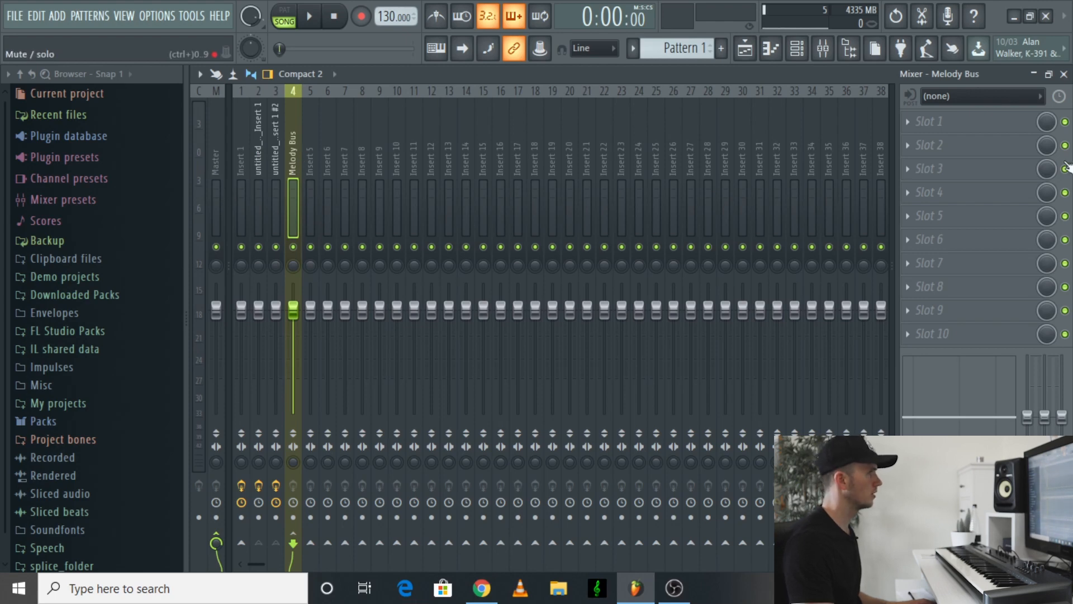
left_click(943, 128)
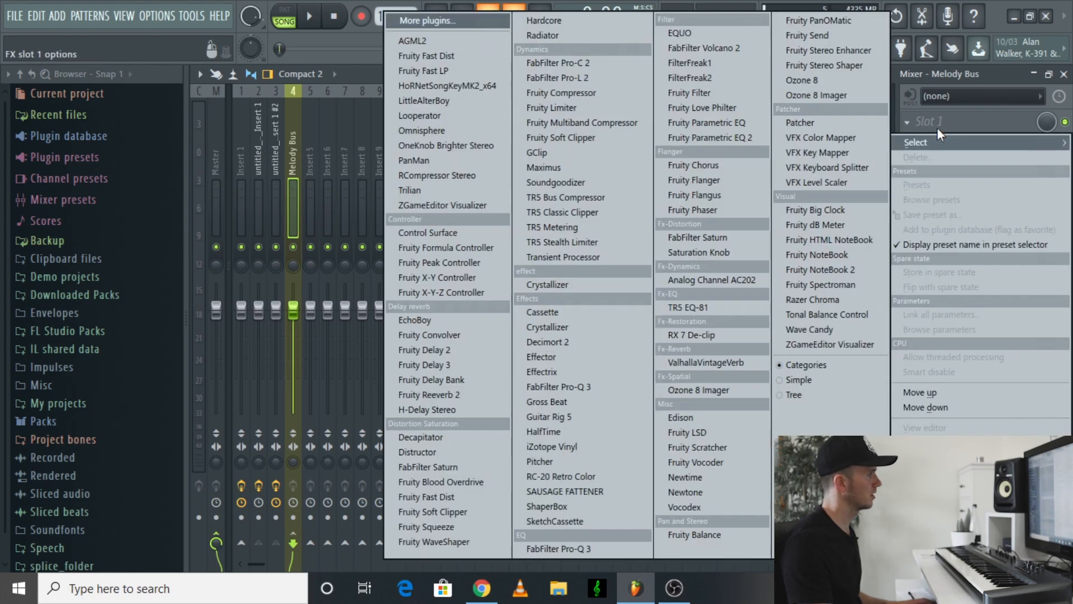
left_click(604, 476)
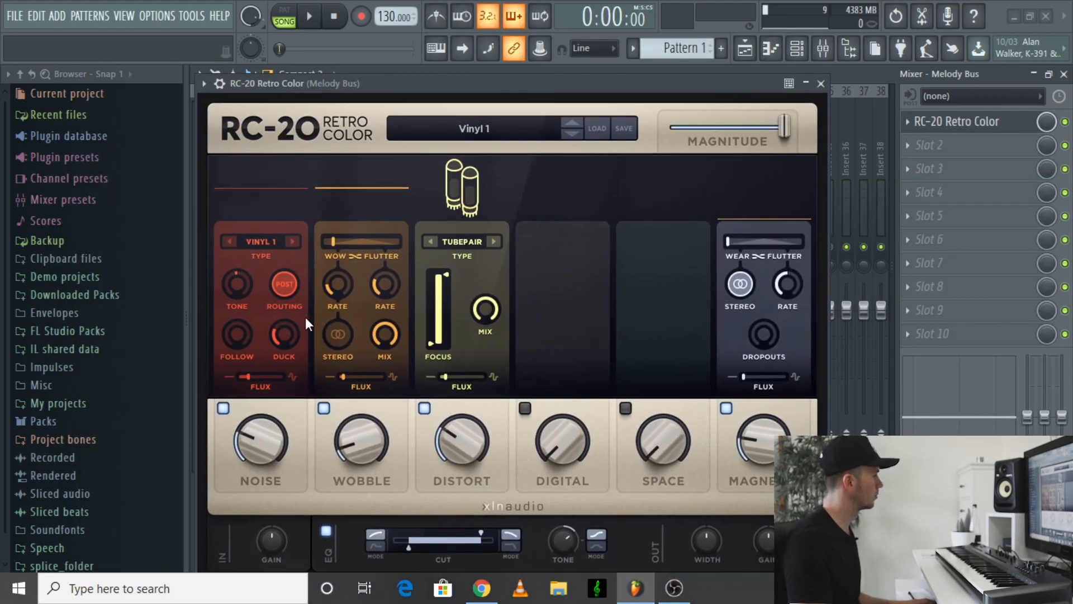
key("space")
Step: In RC-20, turn Noise down, set Distort to 20%, add a little Space and lower Magnetic to 10%
left_click_drag(261, 445, 277, 467)
mouse_move(454, 454)
left_mouse_down()
mouse_move(465, 466)
mouse_move(458, 455)
left_mouse_up()
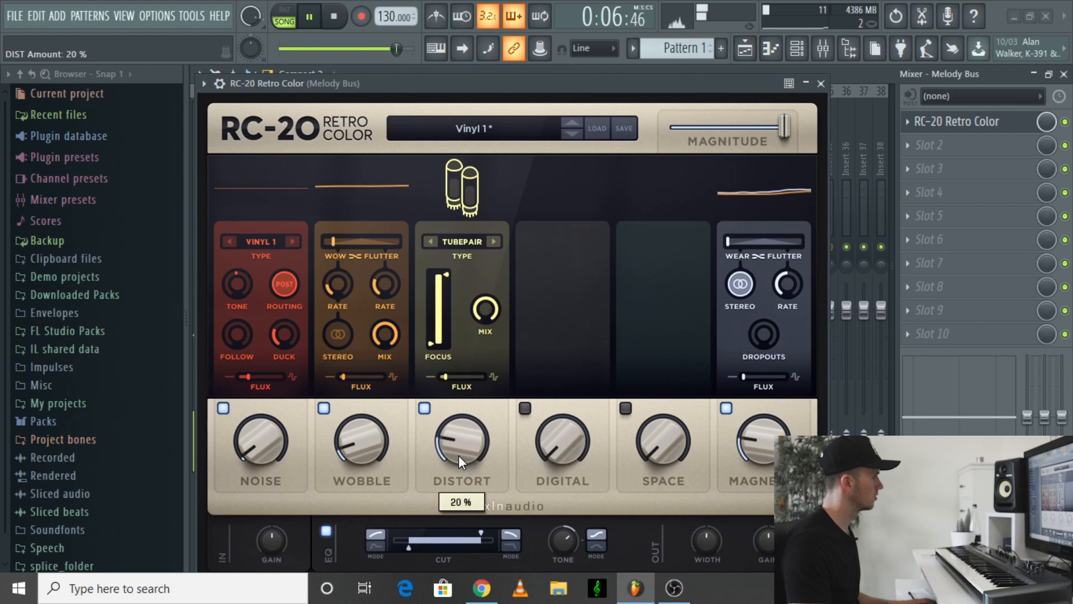
left_click_drag(667, 460, 655, 439)
left_click_drag(766, 446, 766, 464)
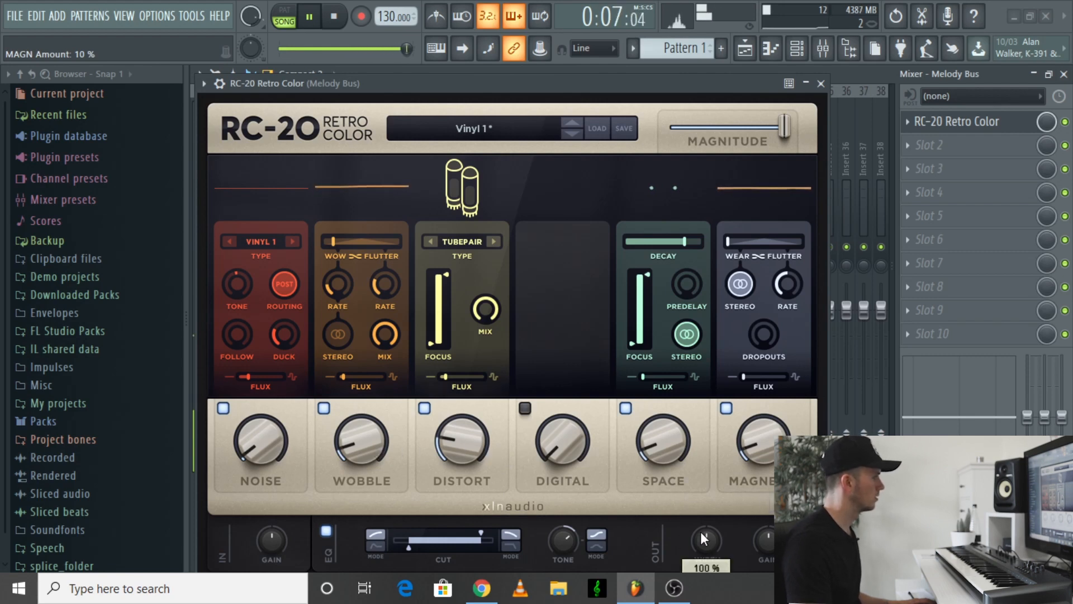
Step: Set RC-20's output width to 127%, Distort to 19% and the EQ high cut to 4848 Hz, and close the plugin
left_click_drag(707, 535, 709, 506)
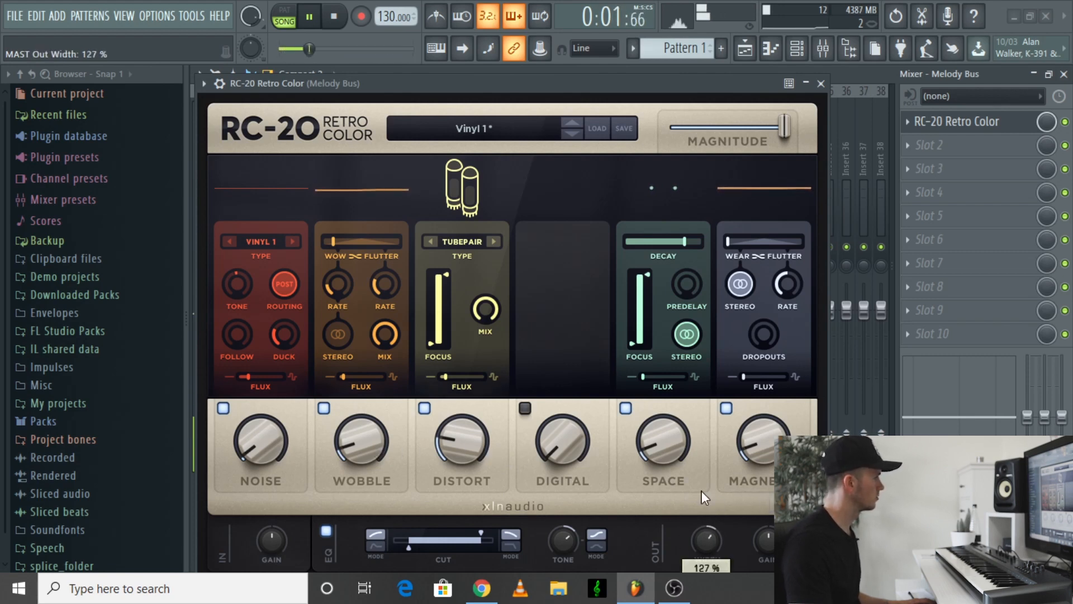
left_click_drag(472, 448, 477, 457)
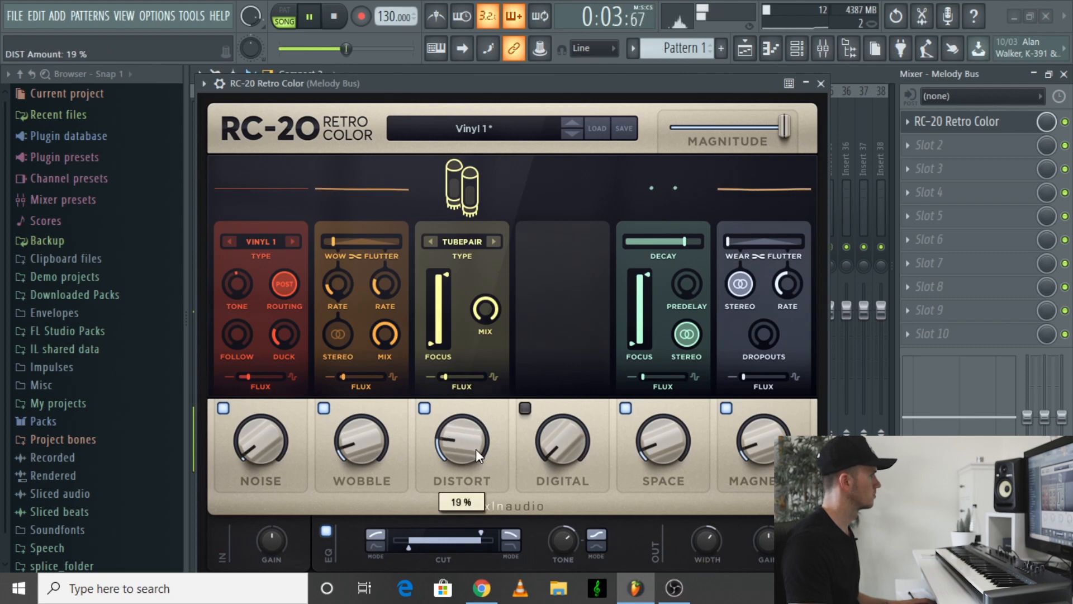
left_click_drag(480, 531, 472, 530)
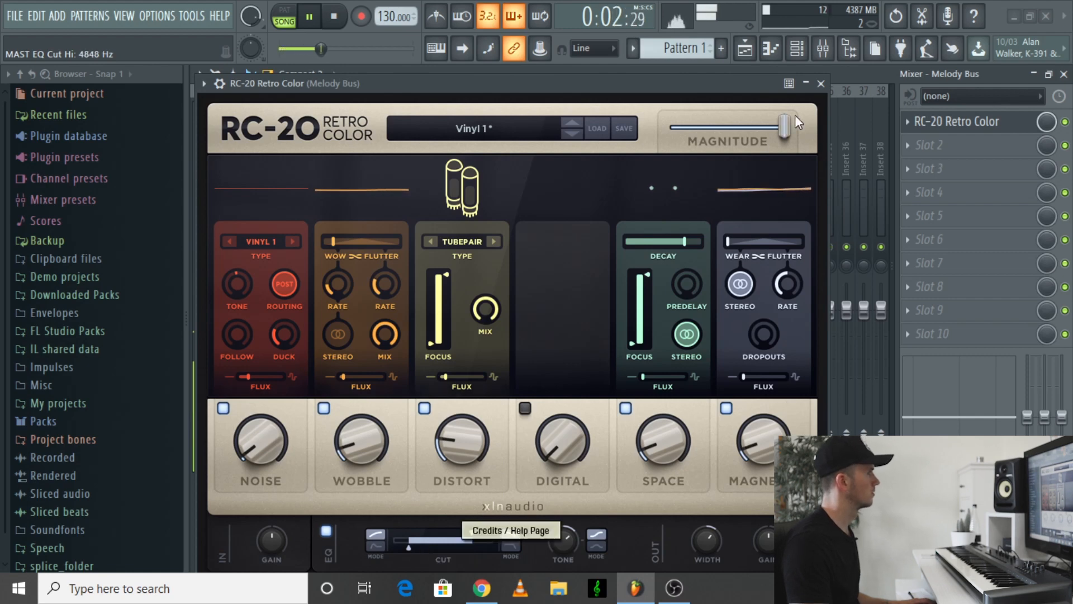
left_click(821, 83)
Step: Load Gross Beat in Slot 2 of the Melody Bus and try the 1 Beat Gate volume preset with a reduced volume mix
left_click(957, 161)
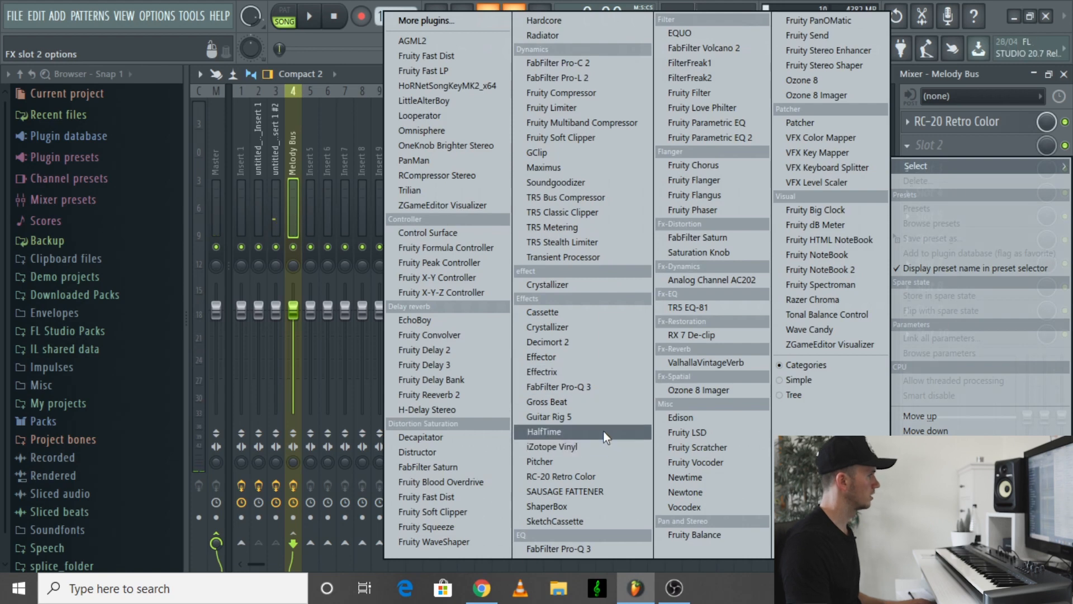
left_click(594, 403)
left_click(212, 379)
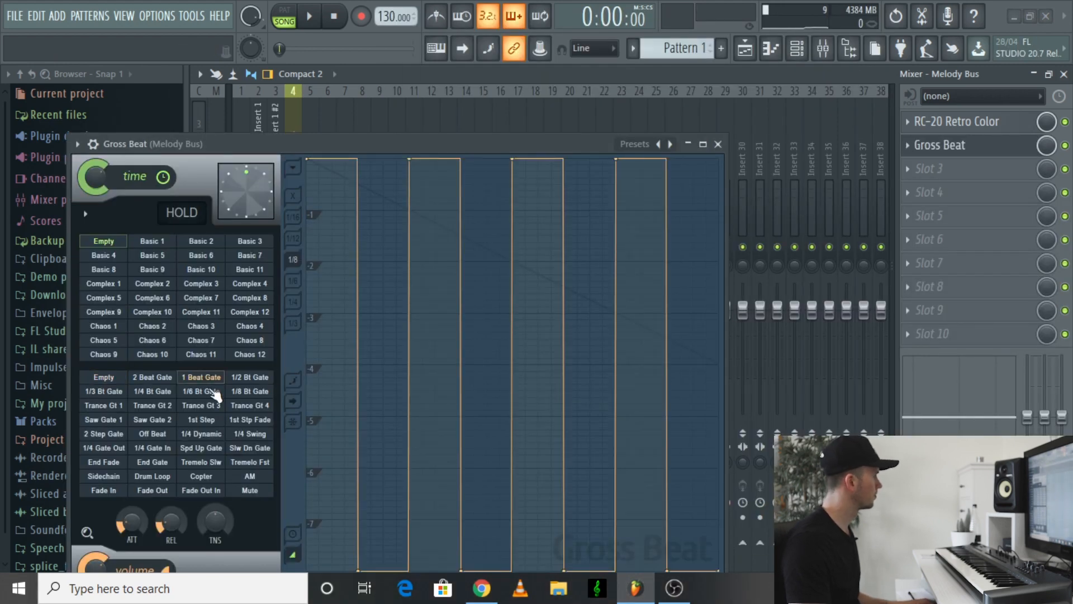
key("space")
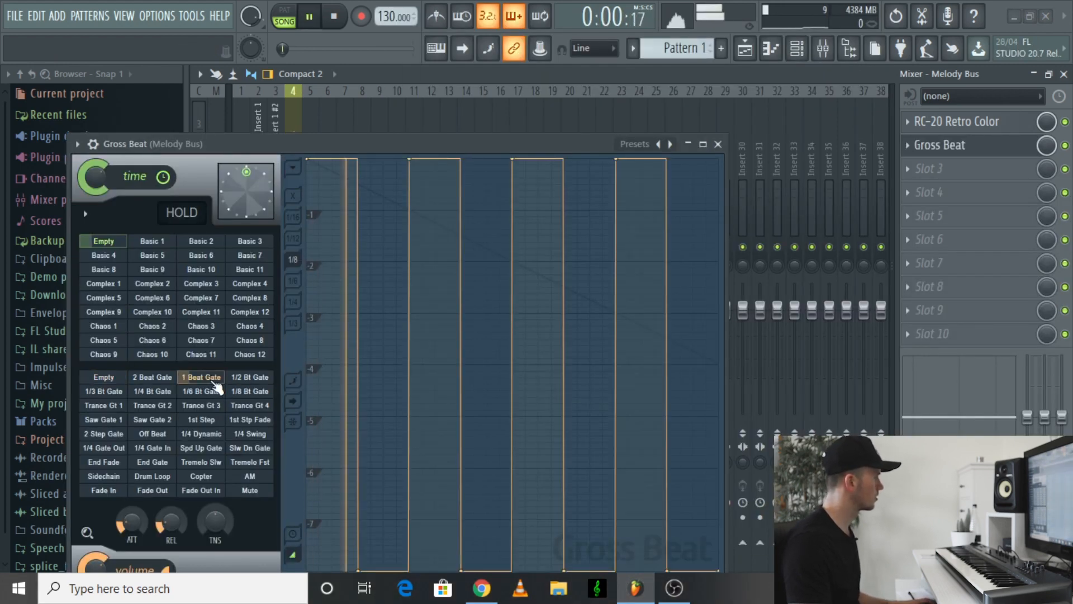
left_click_drag(464, 144, 584, 102)
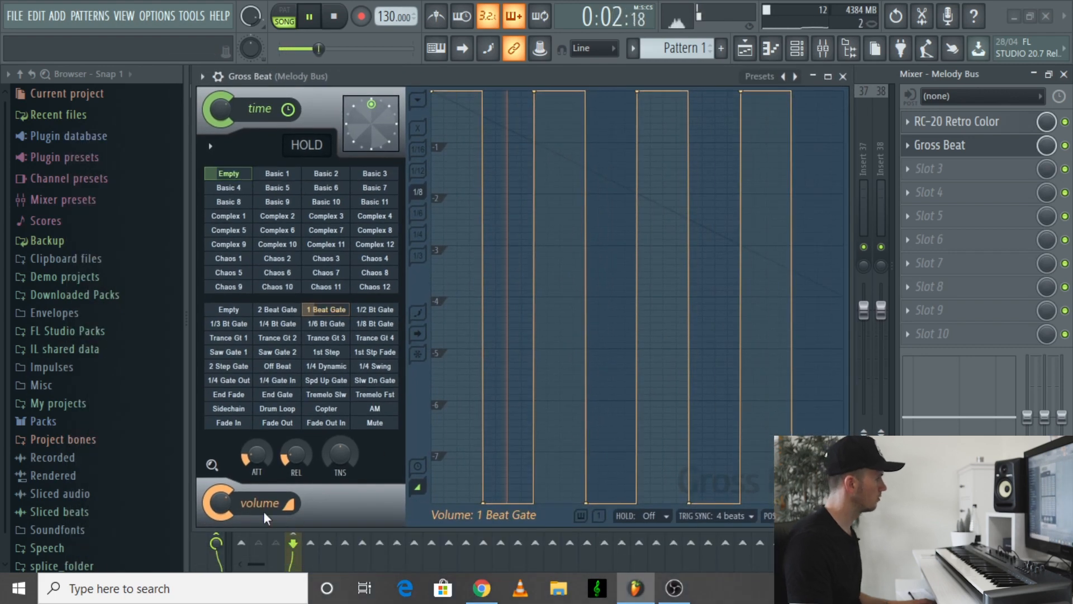
left_click_drag(221, 502, 222, 556)
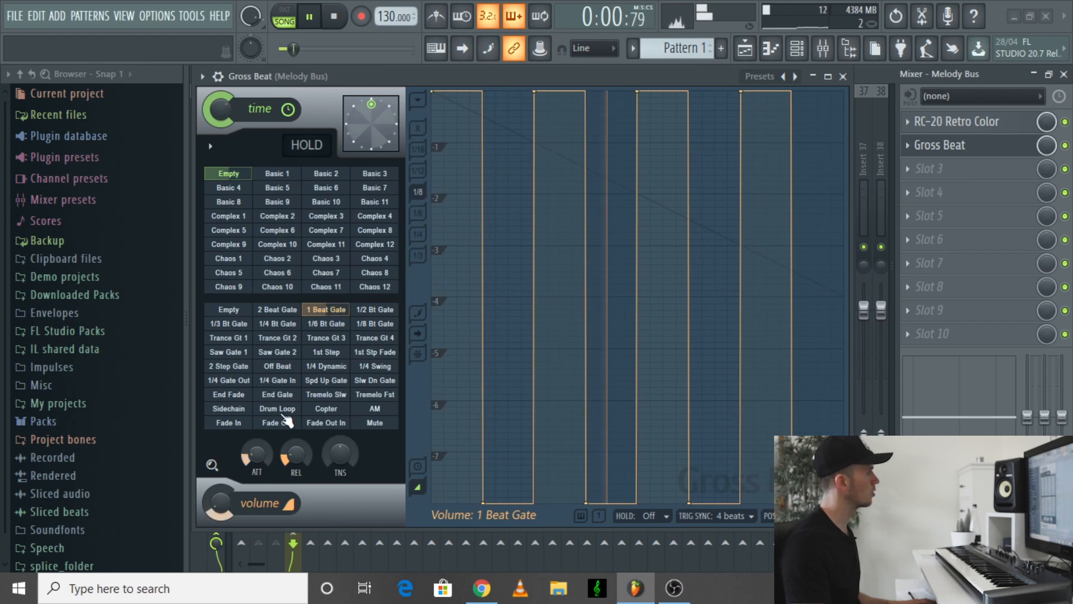
key("space")
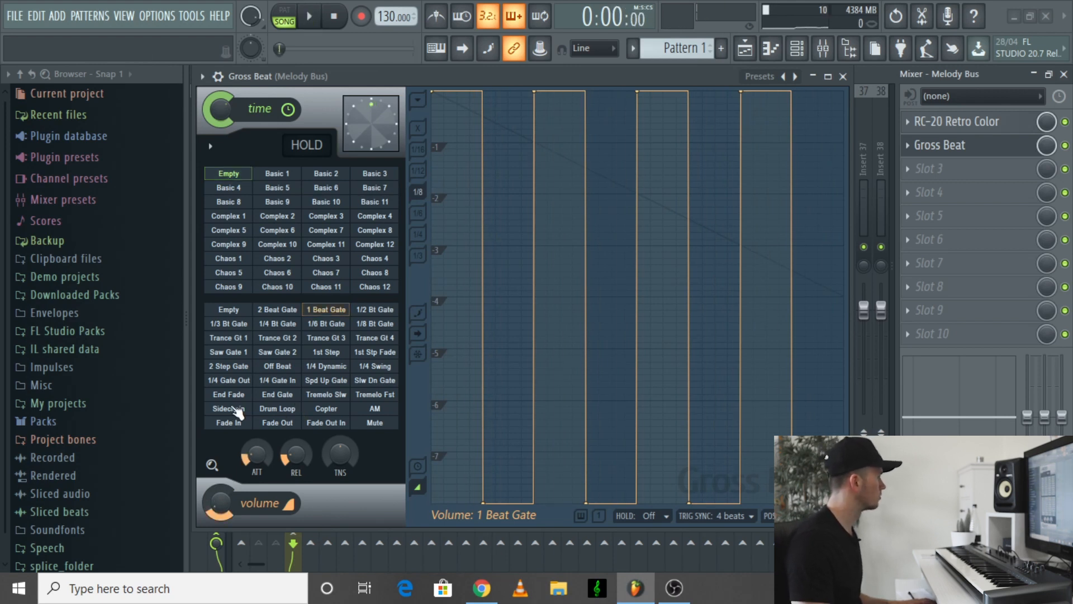
Step: Apply Gross Beat's Sidechain volume preset and bend all four curves so each rises steeply at its start
left_click(239, 411)
left_click_drag(480, 479, 480, 168)
left_click_drag(585, 477, 594, 199)
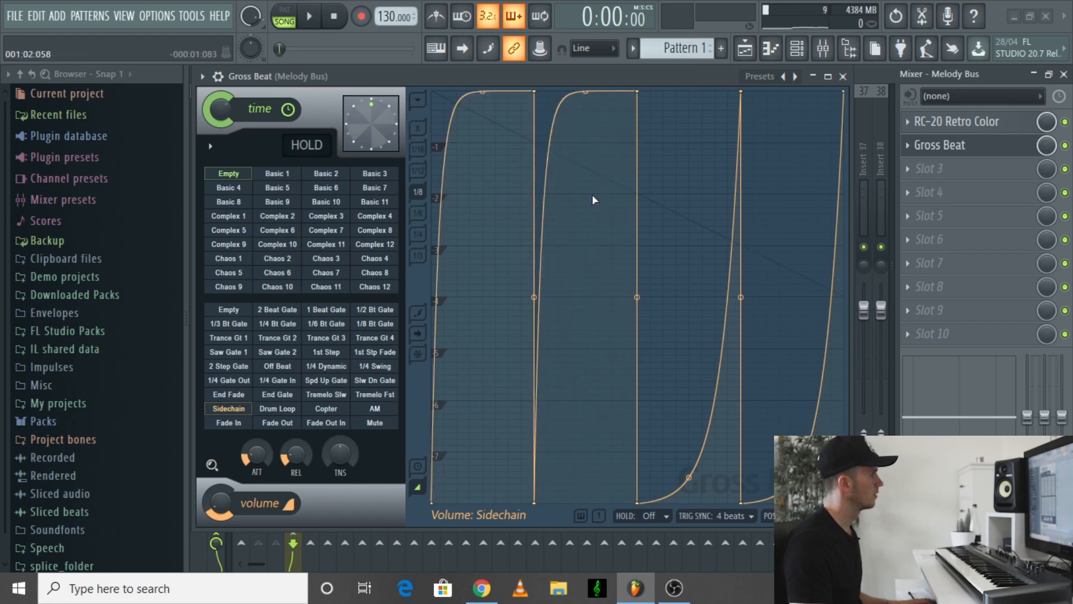
left_click_drag(689, 476, 693, 179)
left_click_drag(793, 336, 792, 92)
Step: Adjust Gross Beat's volume mix to a partial amount during playback, and close the plugin
left_click(309, 17)
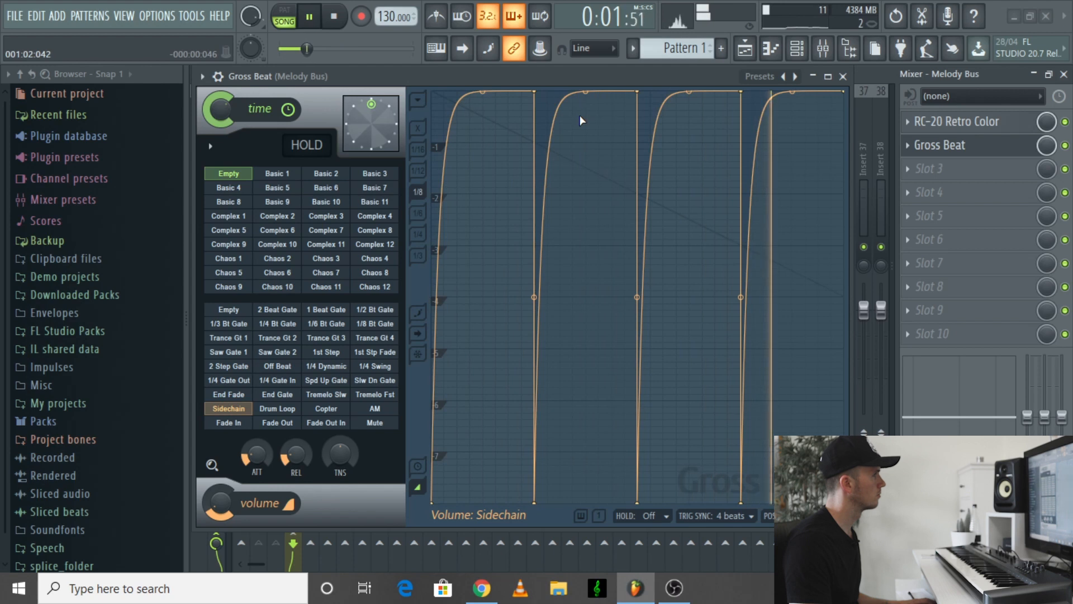
left_click_drag(226, 498, 226, 436)
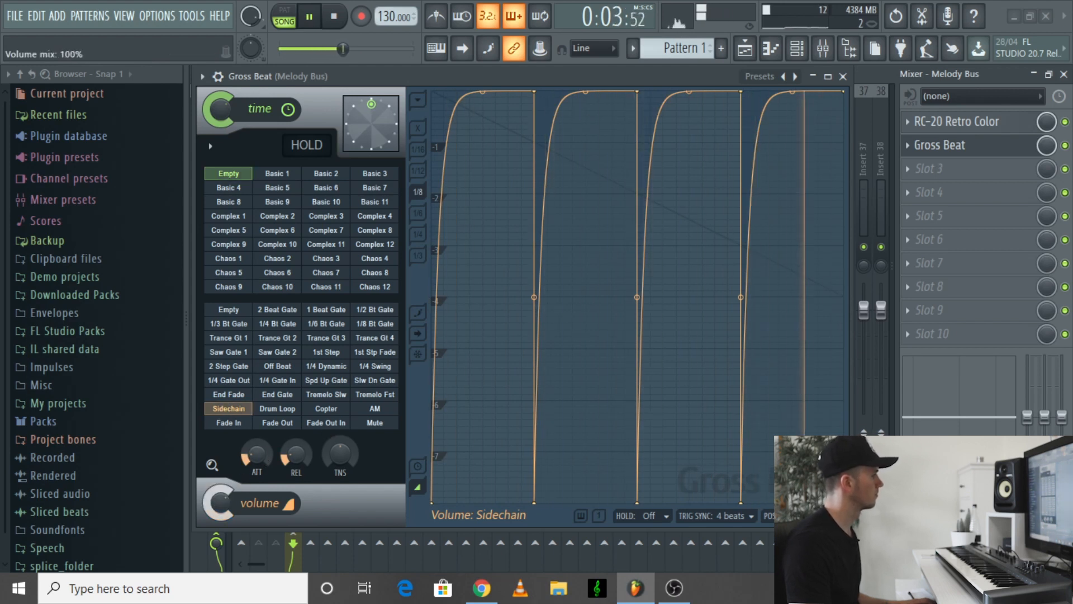
left_click_drag(224, 491, 223, 509)
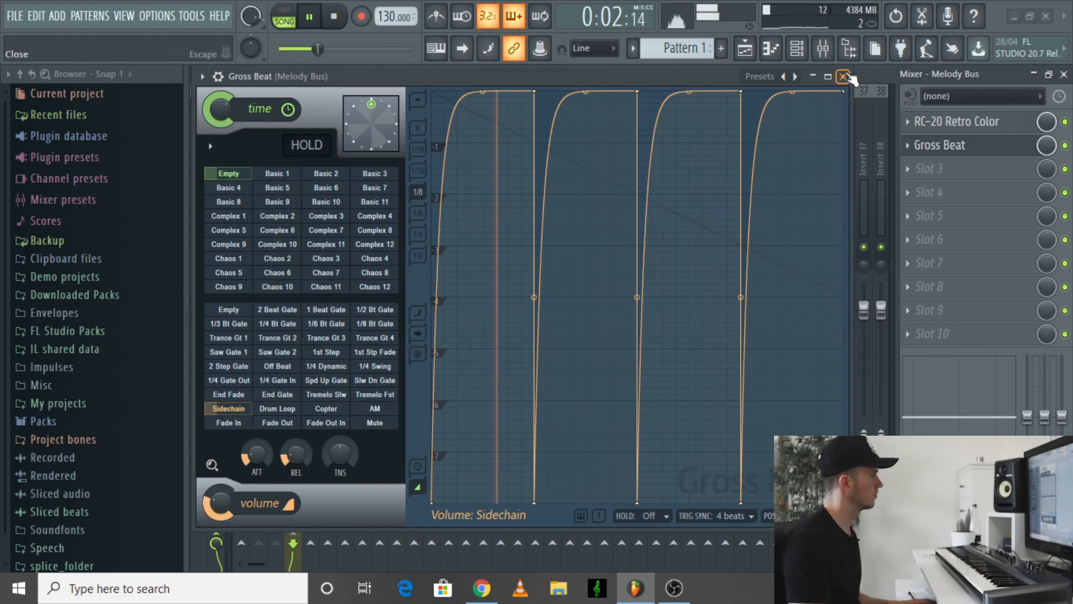
left_click(843, 76)
key("space")
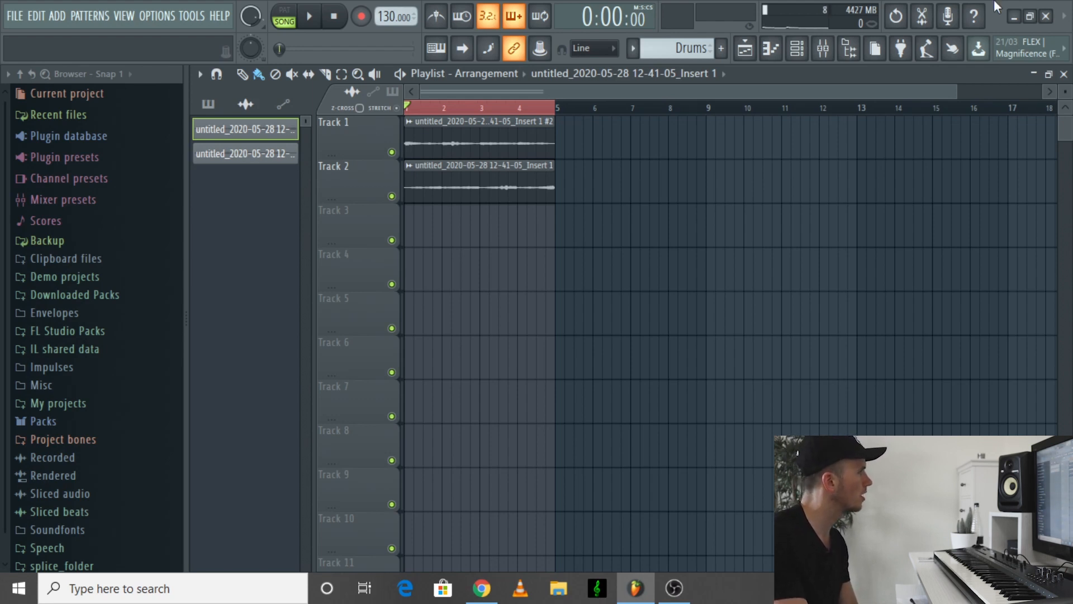
Step: Set the time-stretching mode of the Track 1 and Track 2 audio clips to Stretch
double_click(449, 132)
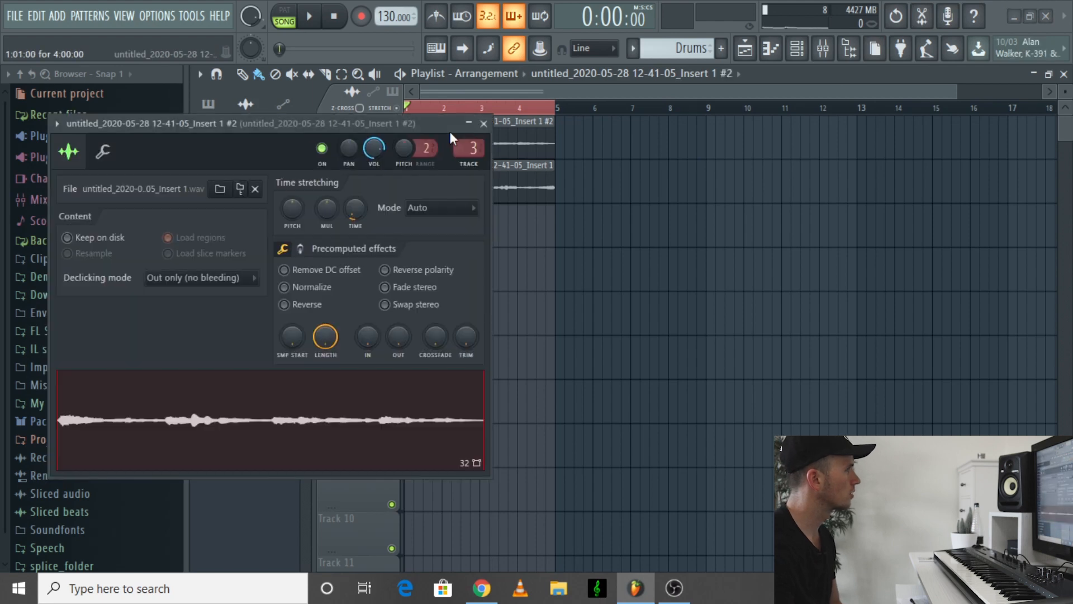
left_click(451, 209)
left_click(440, 246)
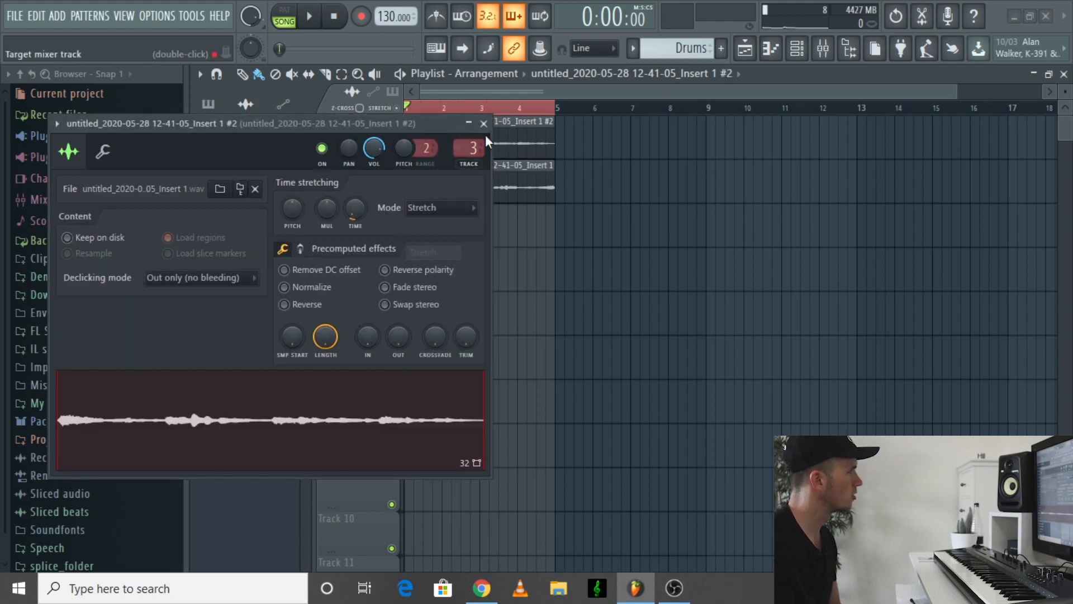
left_click(483, 123)
double_click(479, 173)
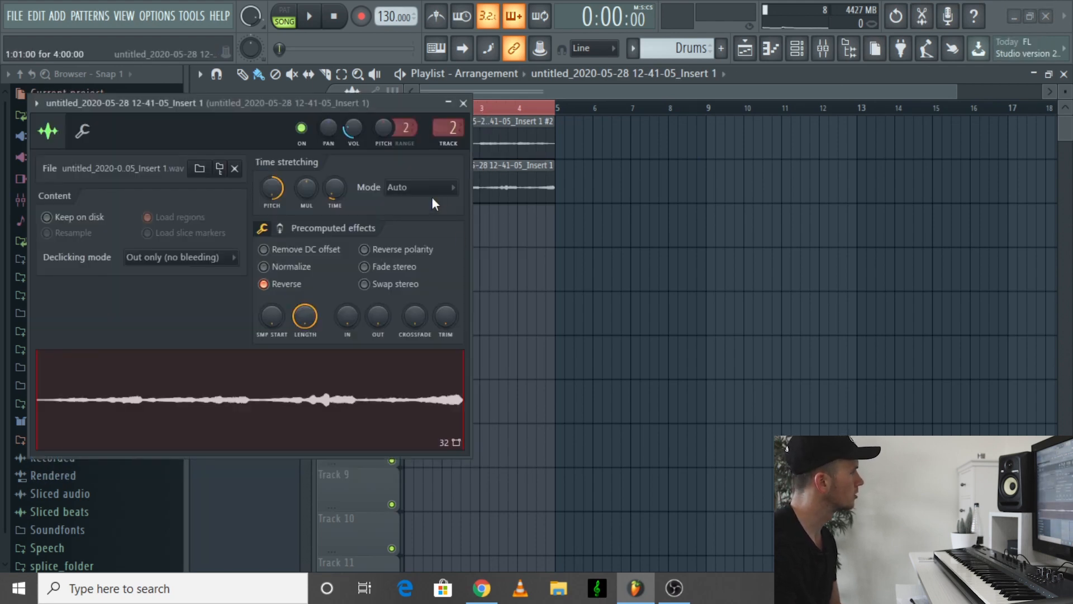
left_click(431, 196)
left_click(424, 230)
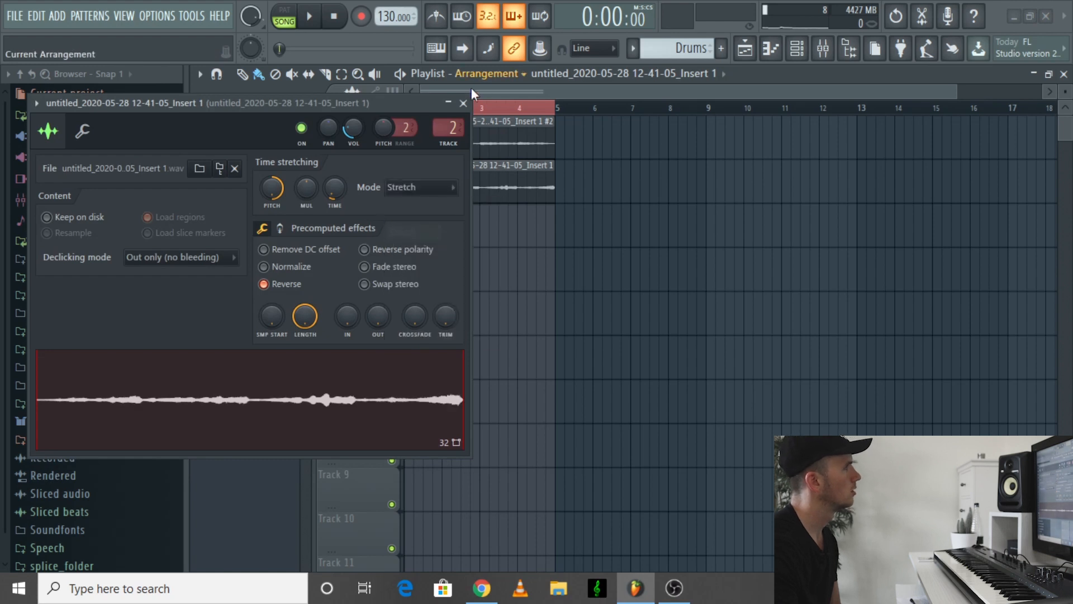
left_click(463, 103)
Step: Raise the project tempo to 142 BPM and play the arrangement briefly
left_click_drag(390, 23, 390, 11)
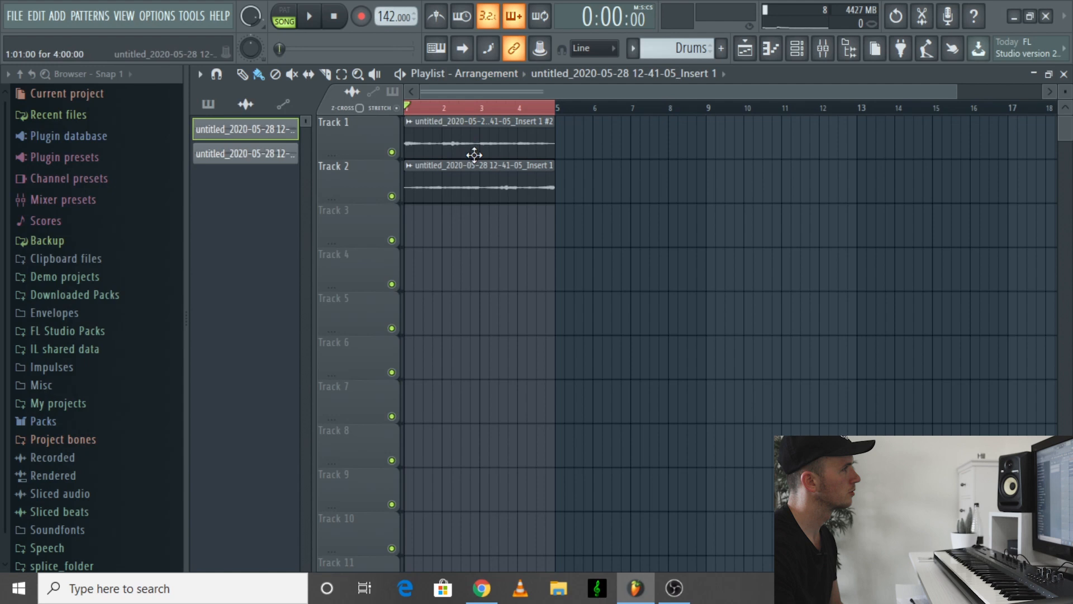
key("space")
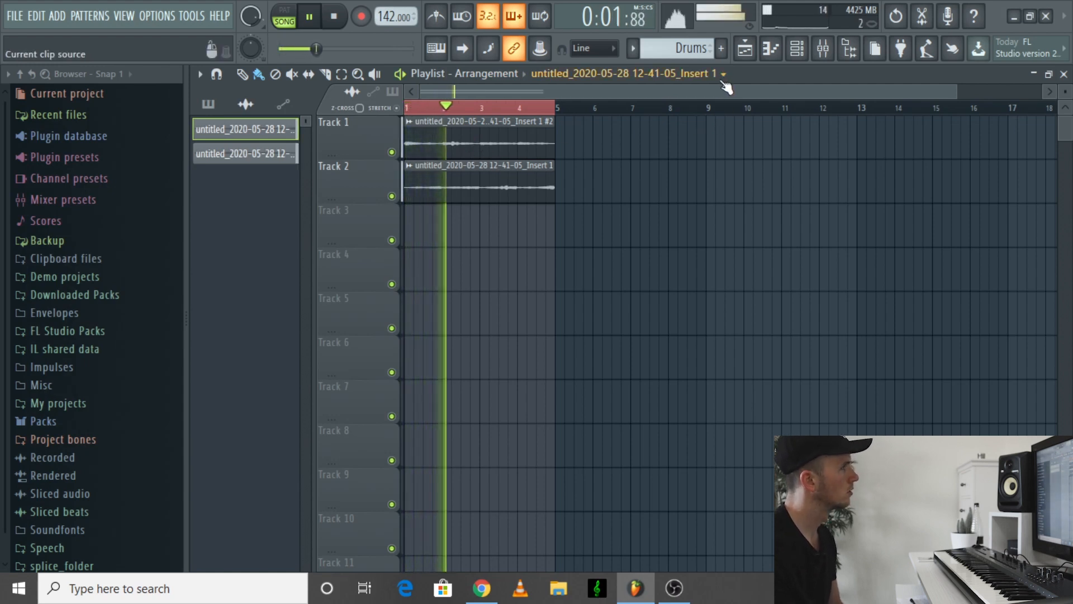
key("space")
Step: Create a new pattern named Drums, place it on playlist Track 3 and extend it to four bars
left_click(721, 48)
type("Drums")
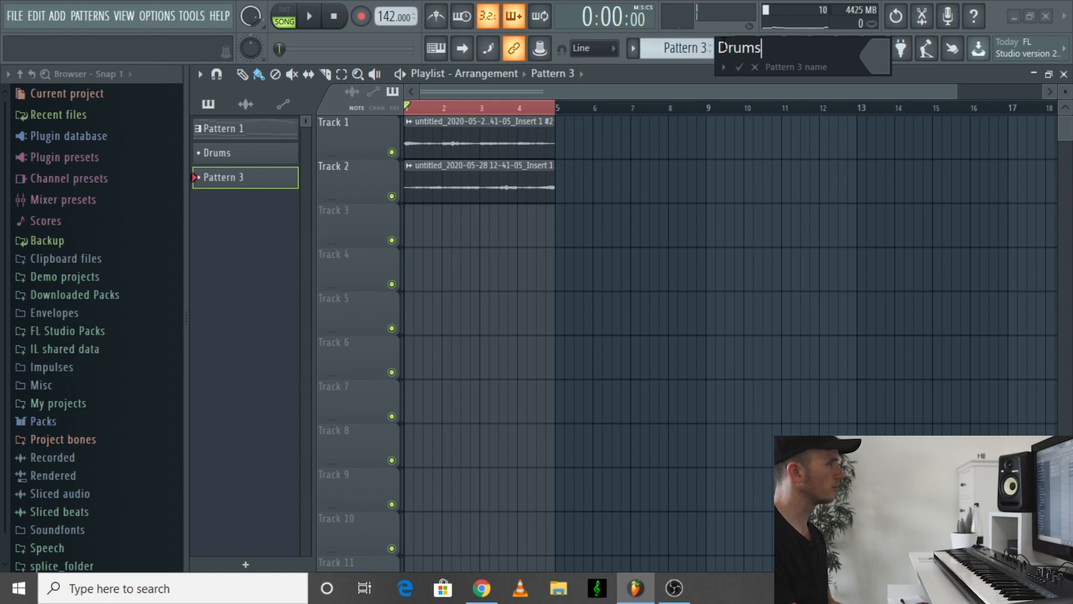
key("Return")
left_click(414, 217)
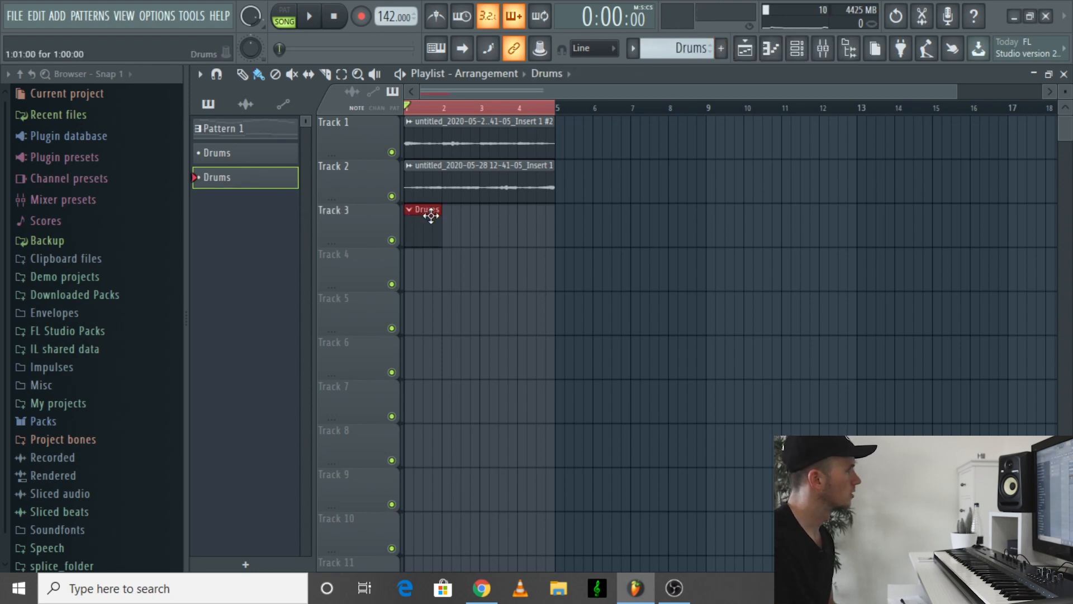
left_click_drag(441, 215, 555, 216)
key("ctrl+a")
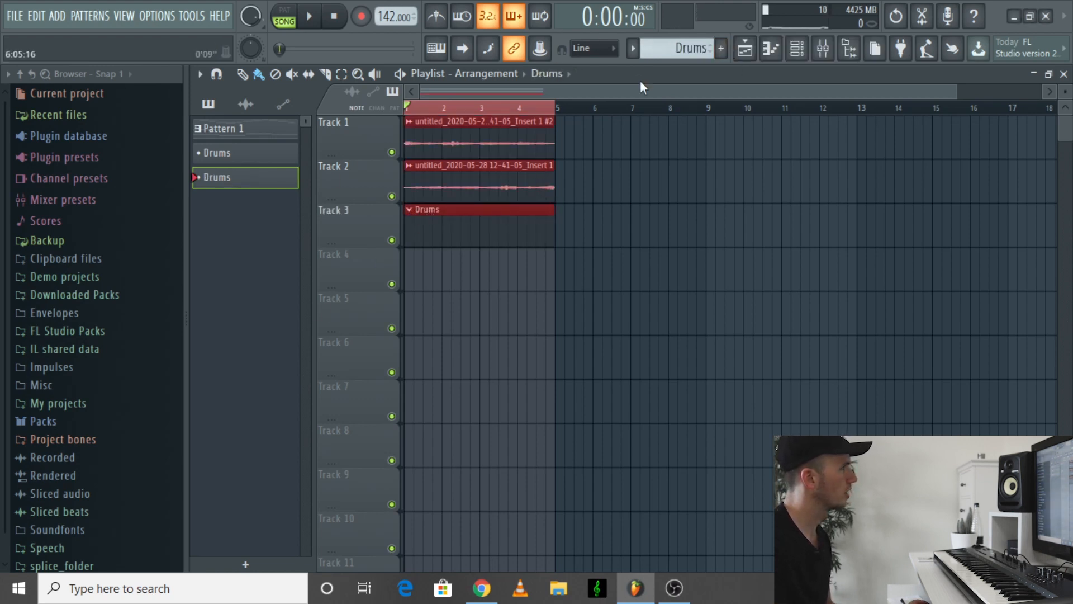
Step: Place snare hits in the Drums pattern on beat 3 of bars 1 and 3 and beat 4 of bars 2 and 4
left_click(797, 48)
left_click(374, 320)
left_click(377, 368)
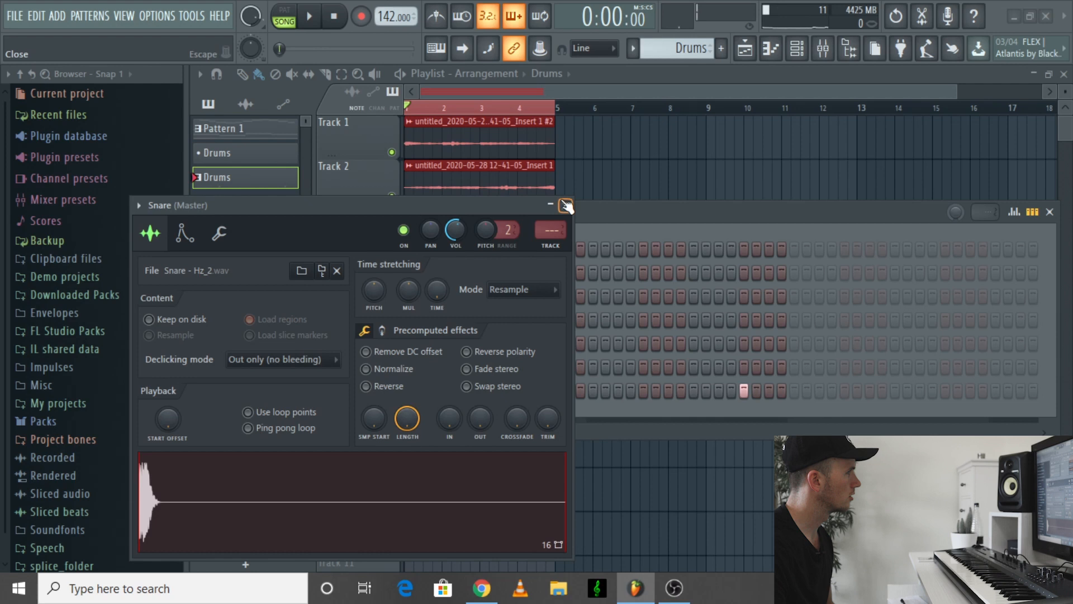
left_click(566, 205)
key("space")
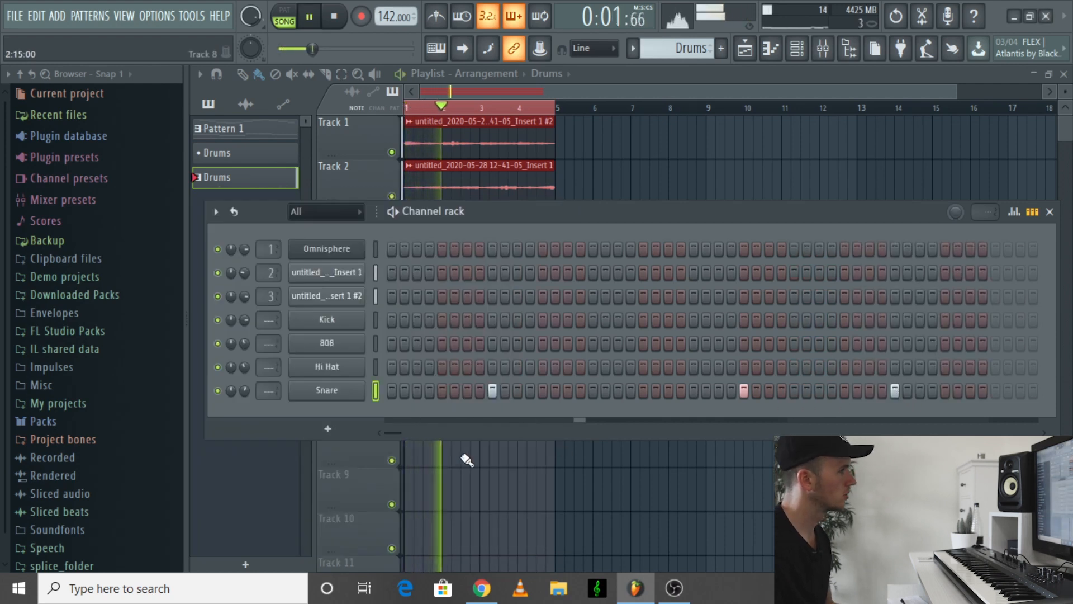
left_click_drag(401, 433, 403, 433)
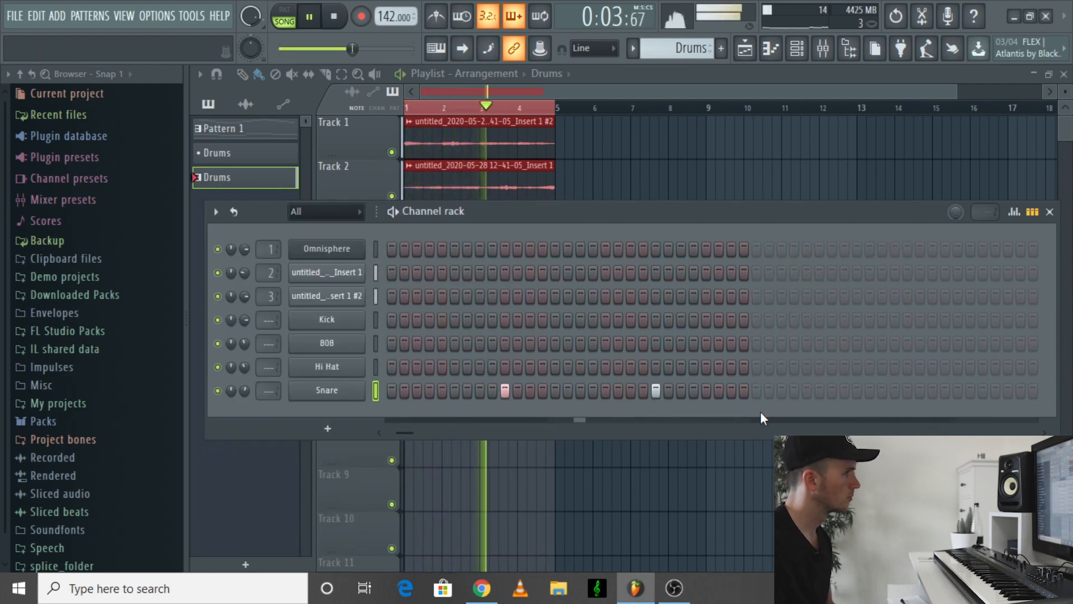
left_click(857, 390)
left_click(856, 390)
left_click(907, 390)
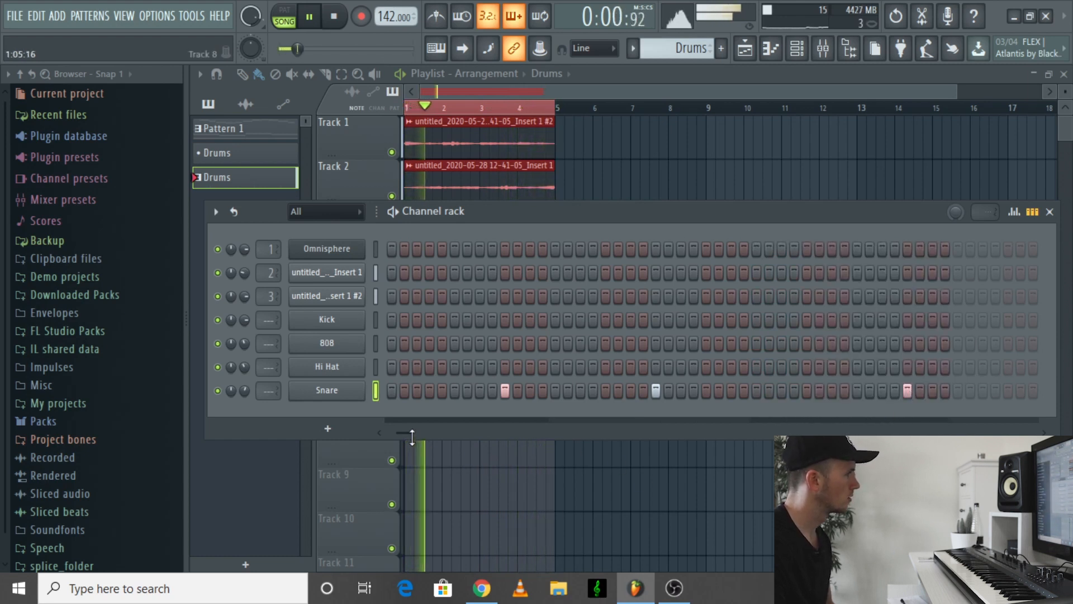
left_click_drag(411, 434, 361, 434)
Step: Add hi-hat hits in a repeating 3-3-2 step rhythm from step 1 across the first two bars
left_click(392, 367)
key("space")
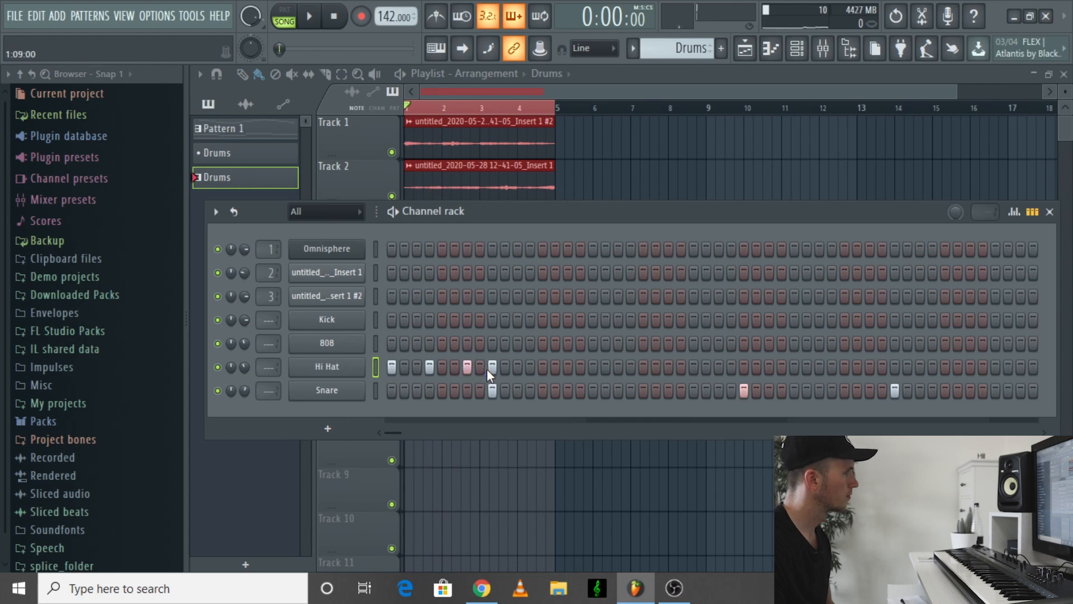
key("space")
left_click(592, 367)
left_click(630, 366)
left_click(669, 367)
left_click(693, 367)
left_click(731, 366)
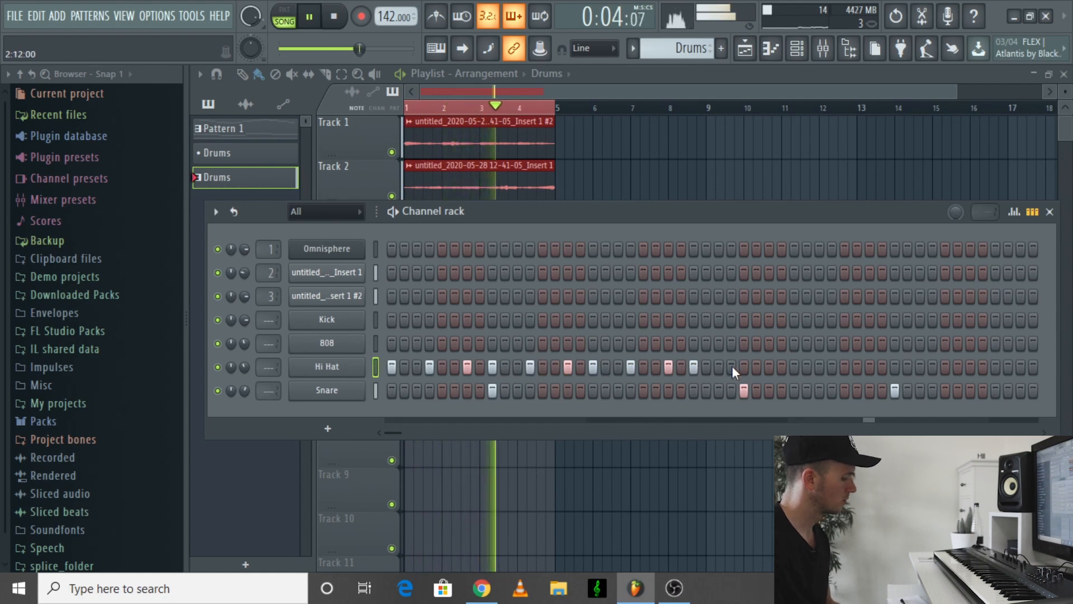
Step: Fill bar 1 of the Hi Hat piano roll with extra lower-velocity C5 notes and play the result
key("F7")
scroll(402, 265, "down", 4)
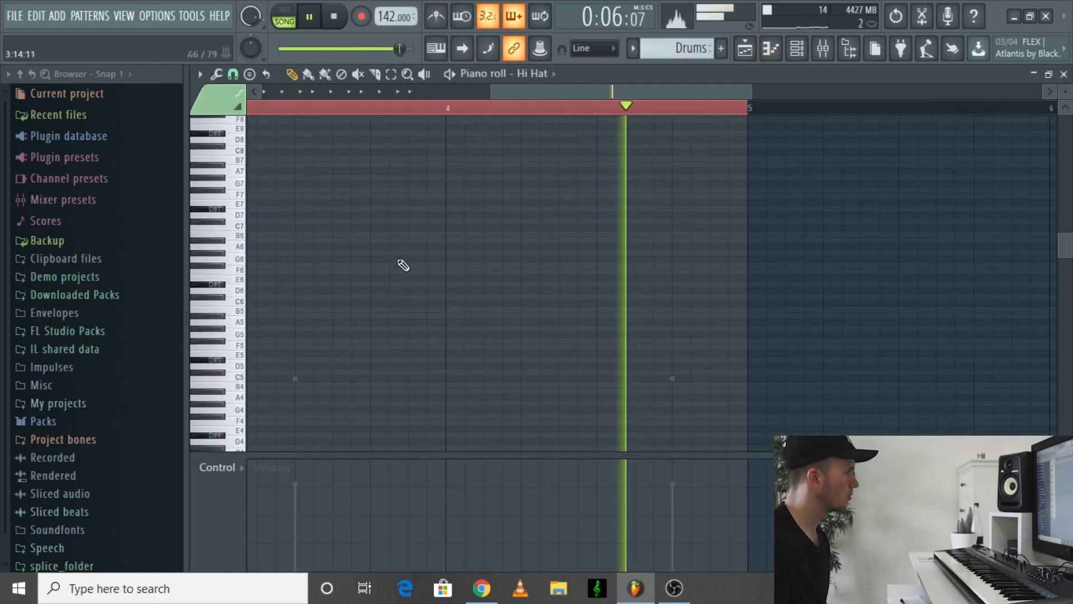
scroll(400, 269, "up", 6)
scroll(403, 268, "down", 5)
key("ctrl+a")
scroll(402, 267, "down", 3)
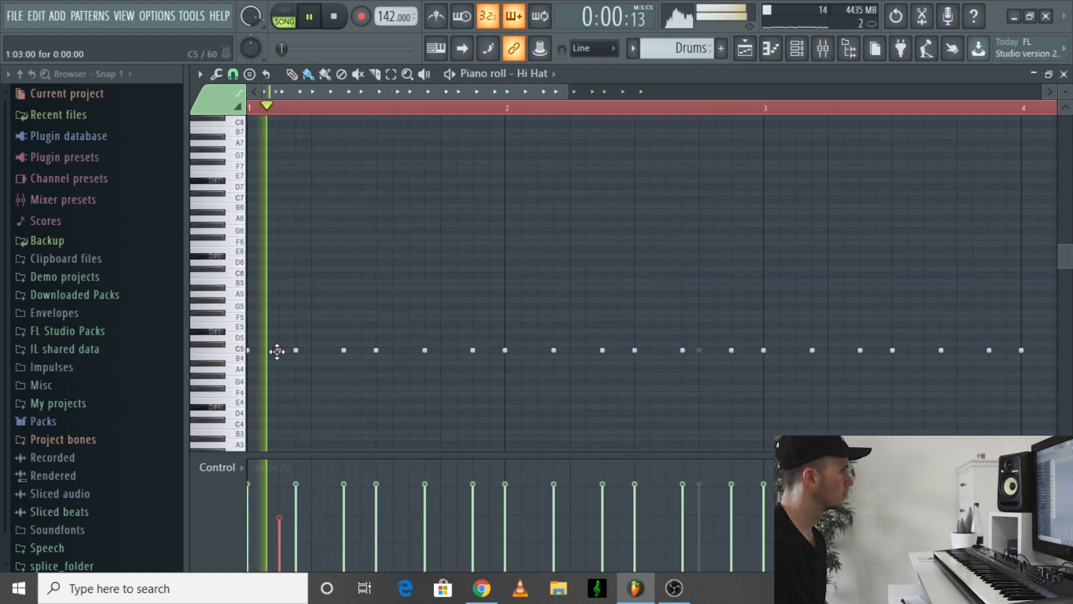
left_click(312, 350)
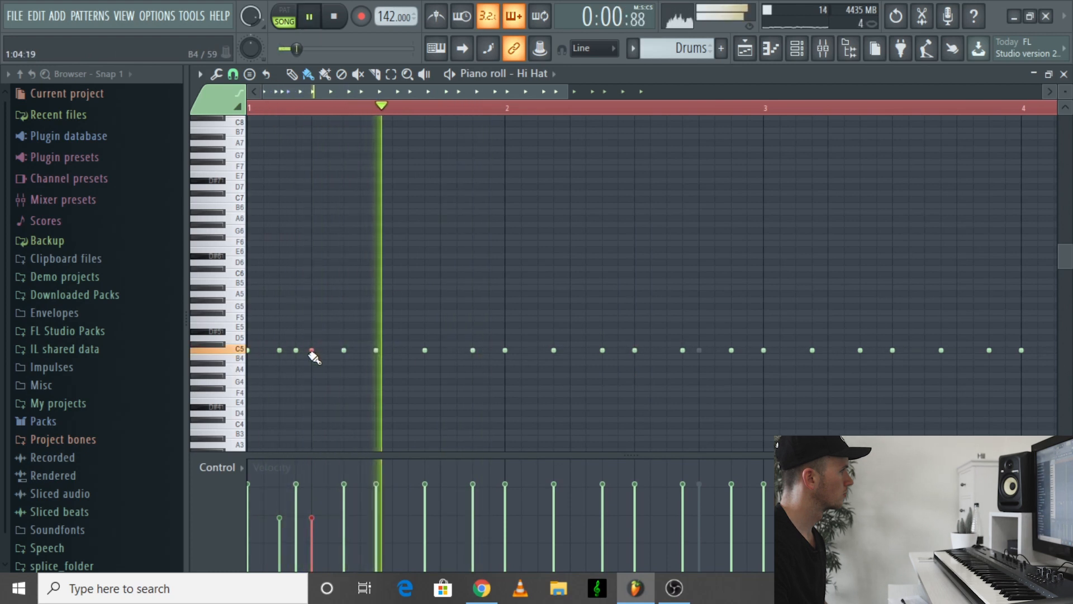
left_click(361, 351)
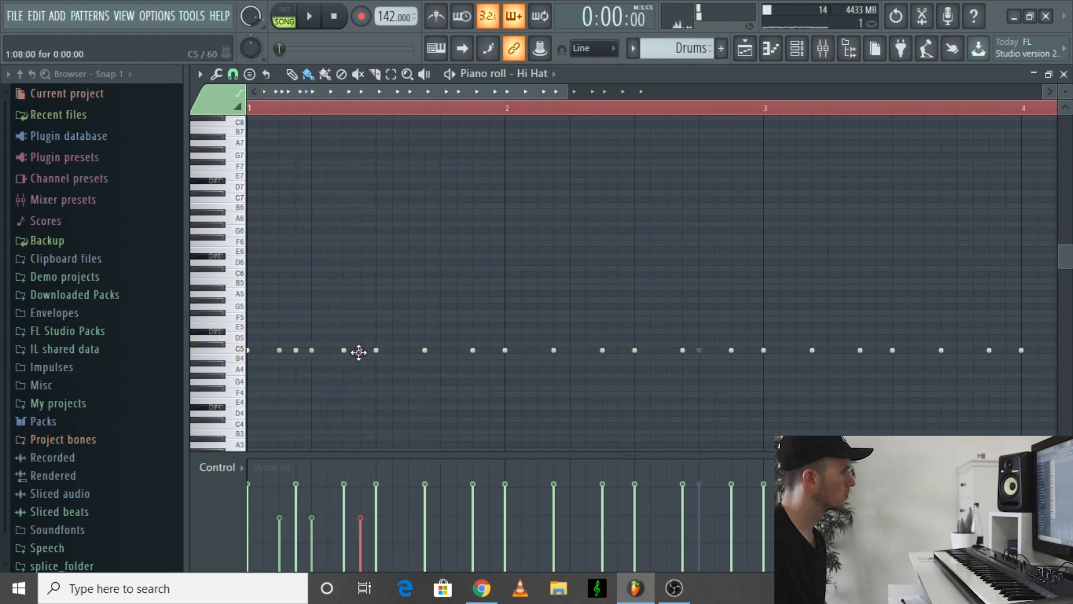
left_click(393, 350)
left_click(490, 350)
key("space")
key("space")
Step: Add lower-velocity C5 hi-hat notes between the main hits throughout bar 2
left_click(538, 350)
left_click(586, 351)
left_click(645, 350)
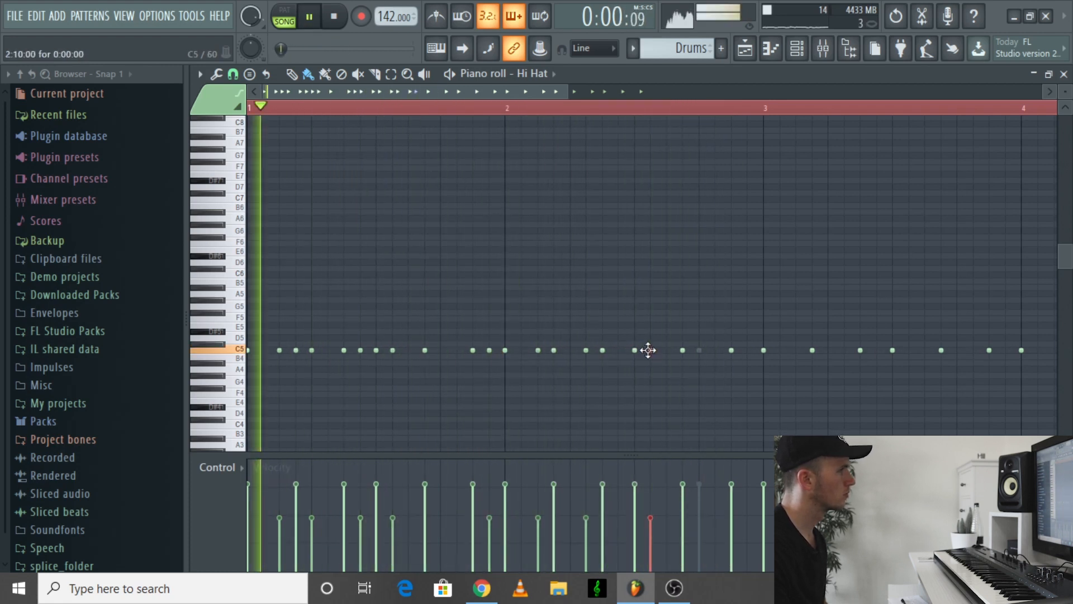
left_click(715, 350)
left_click(763, 350)
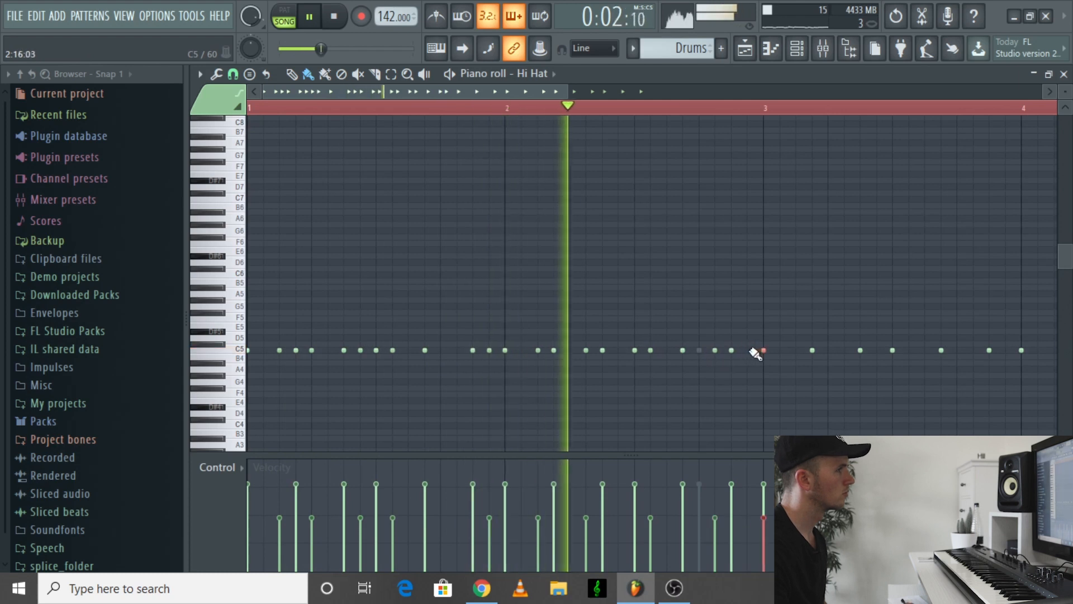
left_click(747, 350)
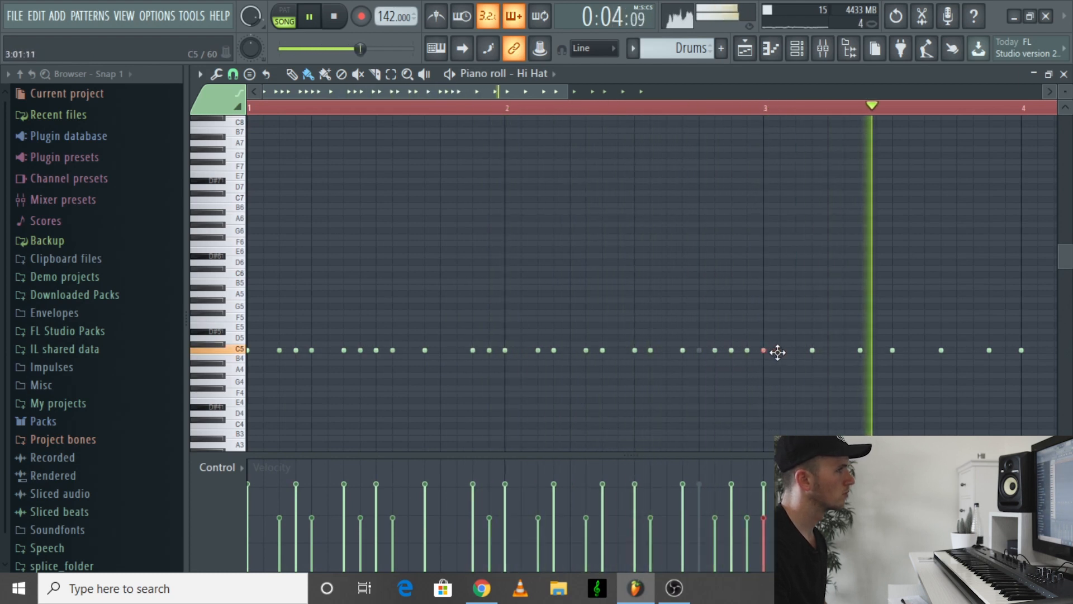
Step: Fill bars 3 and 4 of the hi-hat part with lower-velocity C5 notes between the main hits
left_click(828, 350)
left_click(844, 350)
left_click(877, 351)
left_click(909, 350)
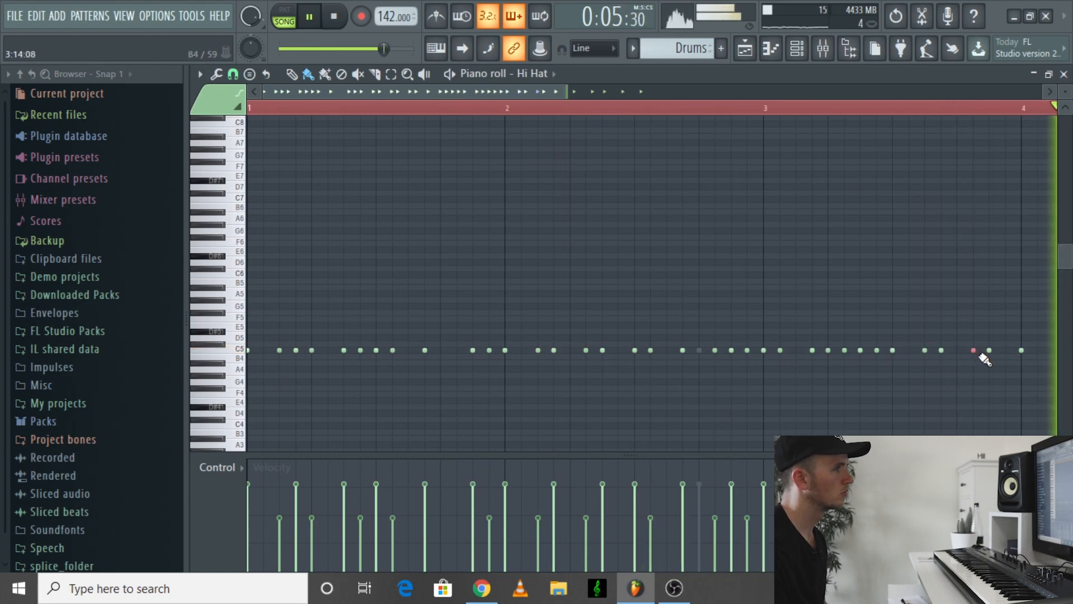
scroll(944, 352, "down", 1)
scroll(962, 363, "up", 3)
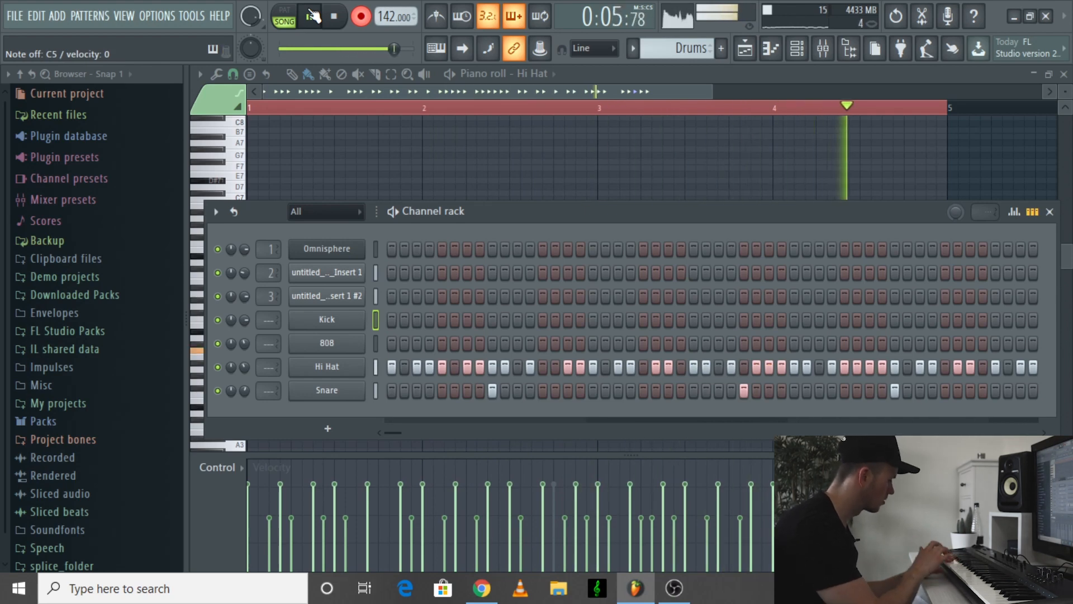
Step: Record the kick part live over the playing loop in the Kick channel
left_click(313, 15)
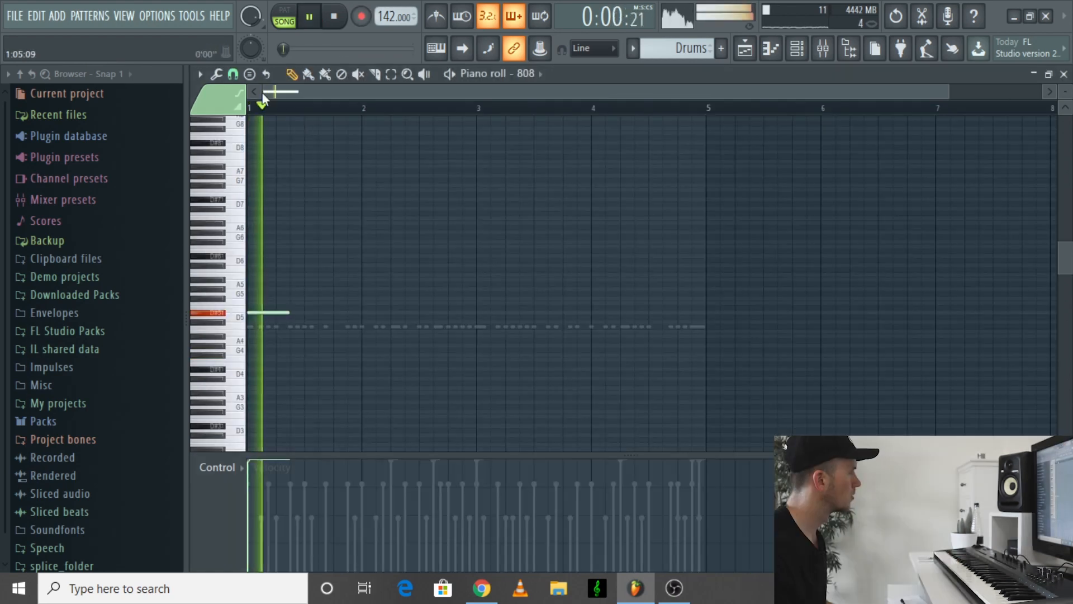
Step: Adjust the 808 piano roll's snap and place a short F#5 note followed by D#5 notes in bar 2
left_click(233, 74)
left_click(259, 228)
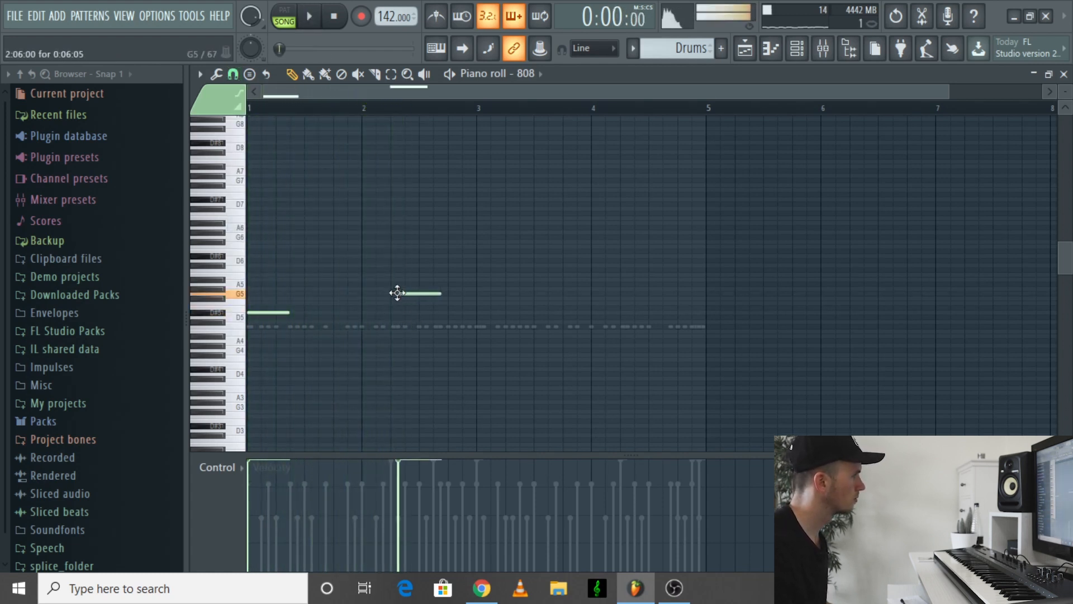
key("space")
left_click_drag(433, 299, 421, 302)
left_click(423, 314)
key("space")
left_click(434, 313)
left_click_drag(427, 315, 407, 300)
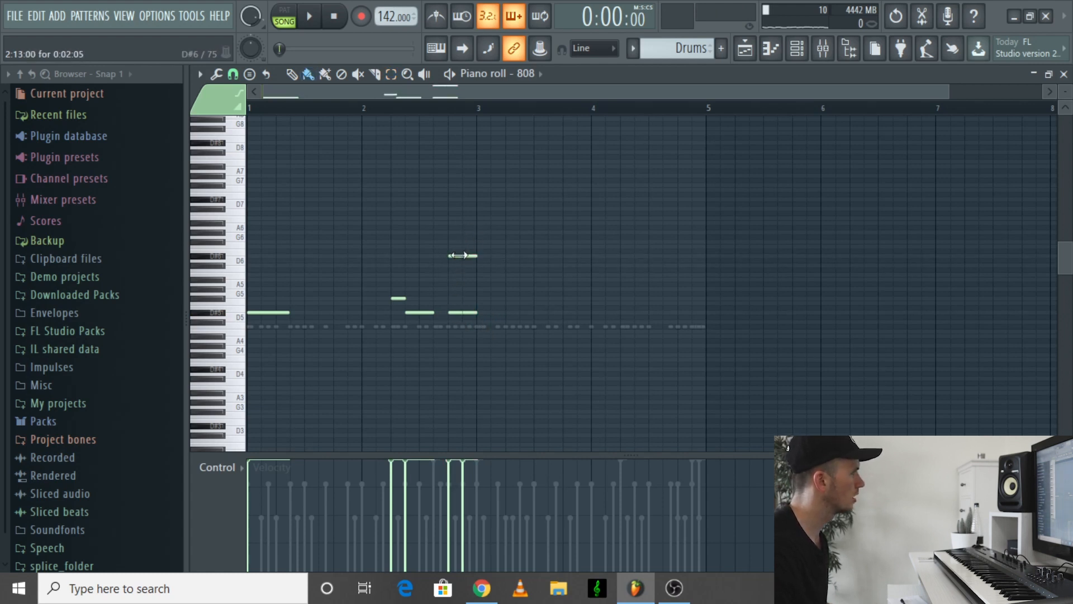
Step: Play the 808 line and turn the first D#6 note near the end of bar 2 into a slide note
key("space")
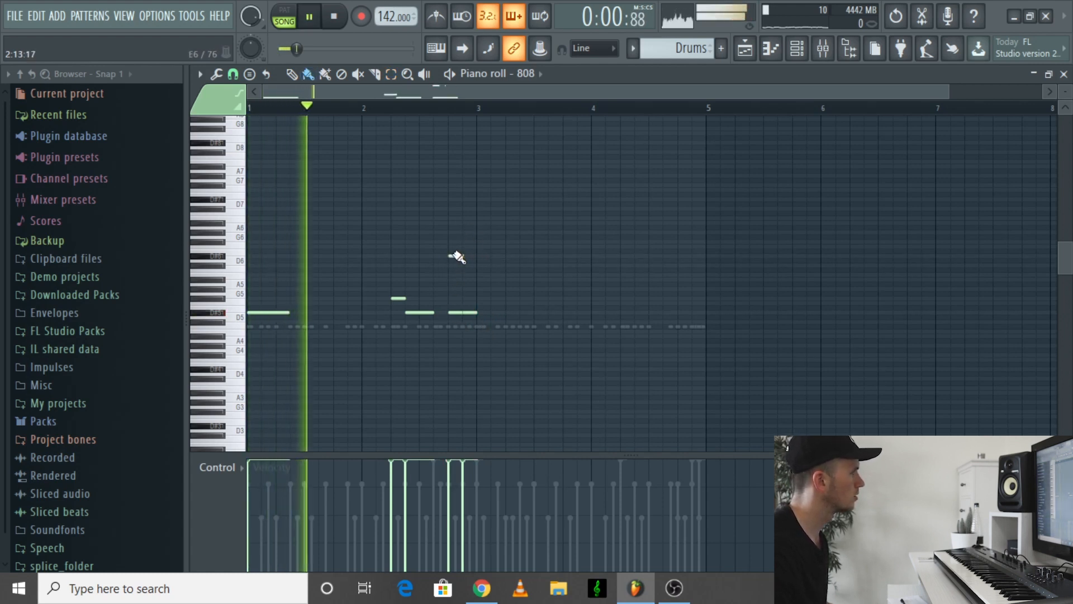
double_click(452, 256)
left_click(454, 272)
left_click(618, 381)
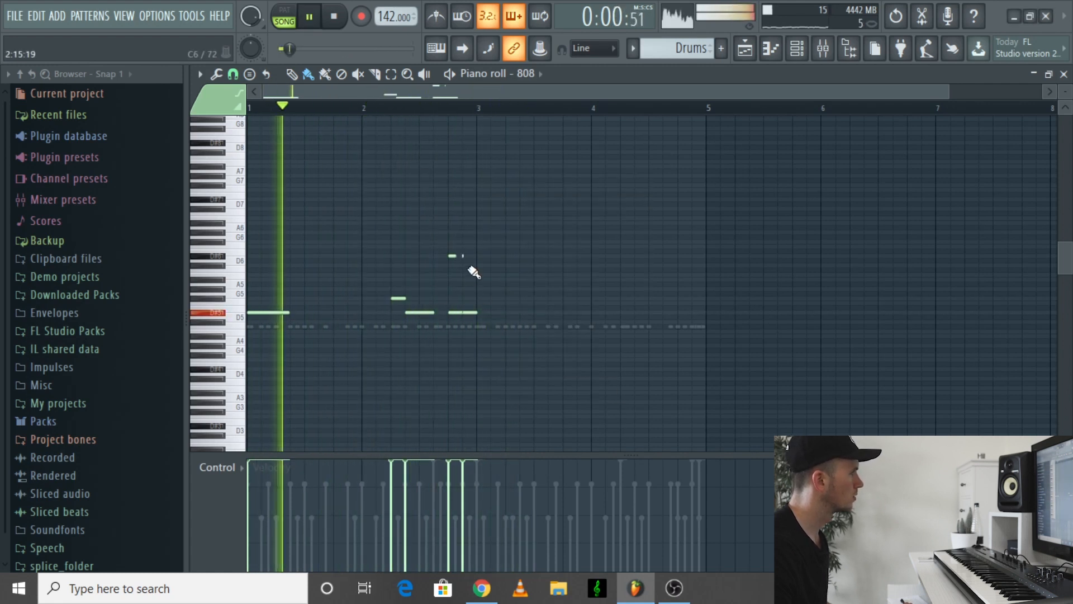
Step: Continue the 808 line with D#5 notes in bars 3 and 4, adding descending slides at D#7, G#6 and D#6 in bar 4
left_click(496, 313)
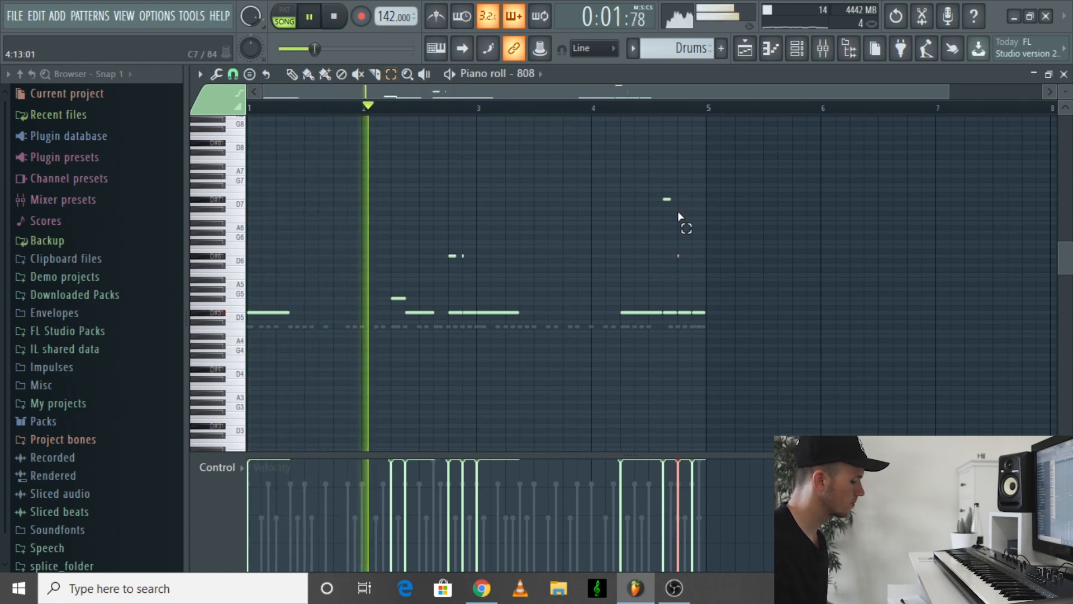
scroll(676, 255, "up", 3)
left_click_drag(675, 255, 707, 255)
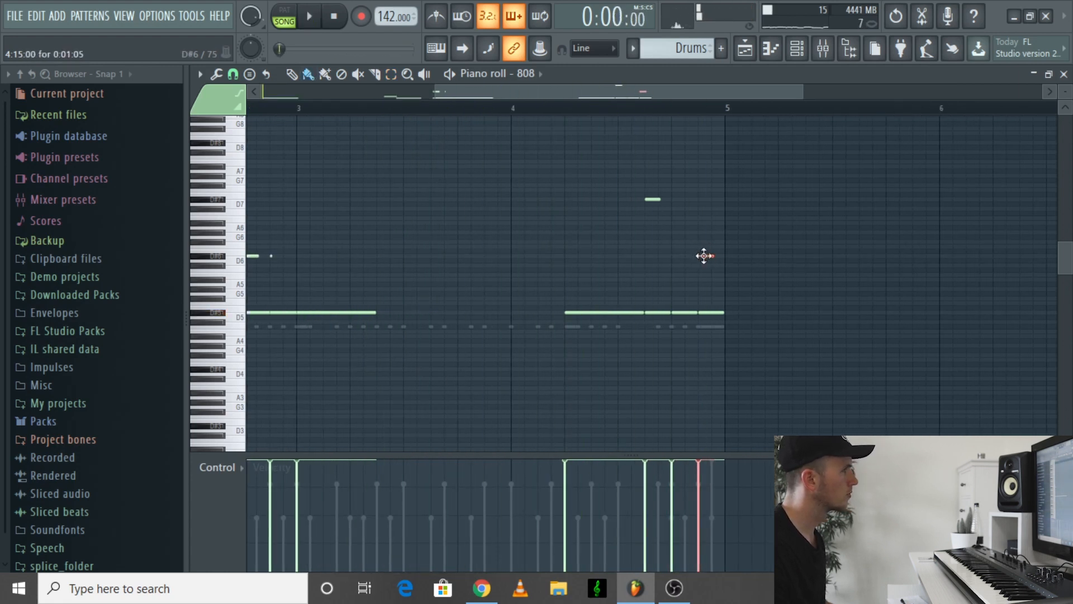
double_click(704, 255)
left_click(627, 386)
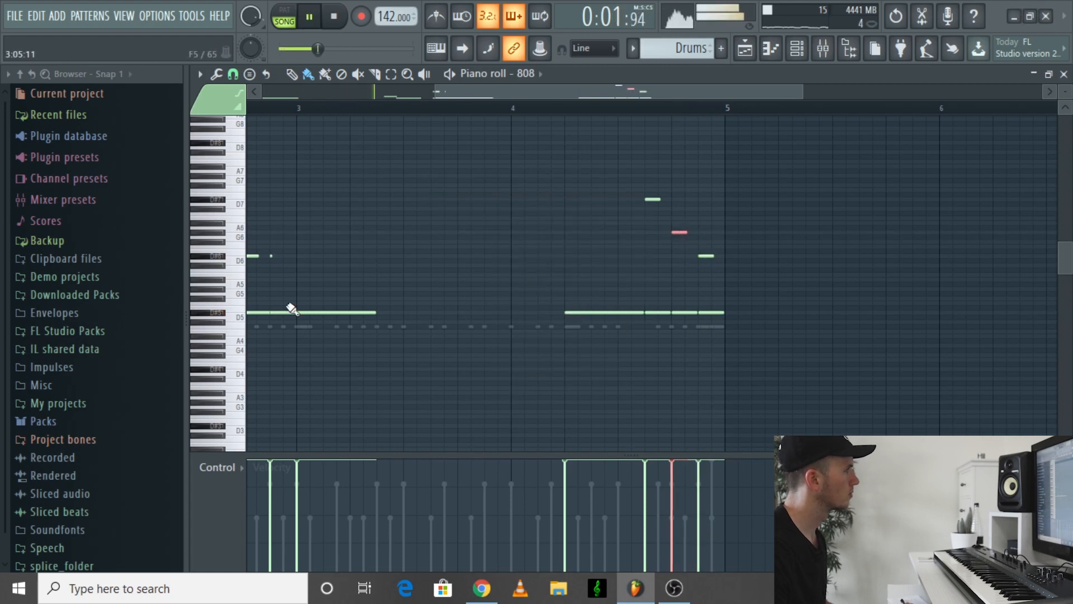
Step: Set the short D#6 note at the end of bar 2 to slide, and review the drum pattern in the channel rack
double_click(270, 255)
left_click(458, 271)
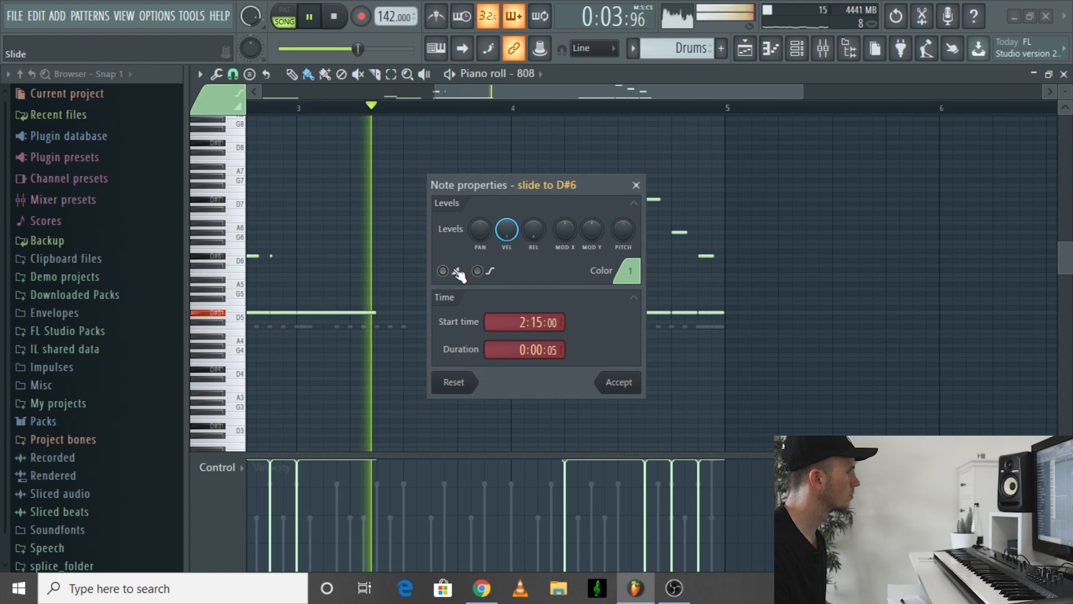
left_click(619, 384)
key("space")
scroll(377, 340, "down", 2)
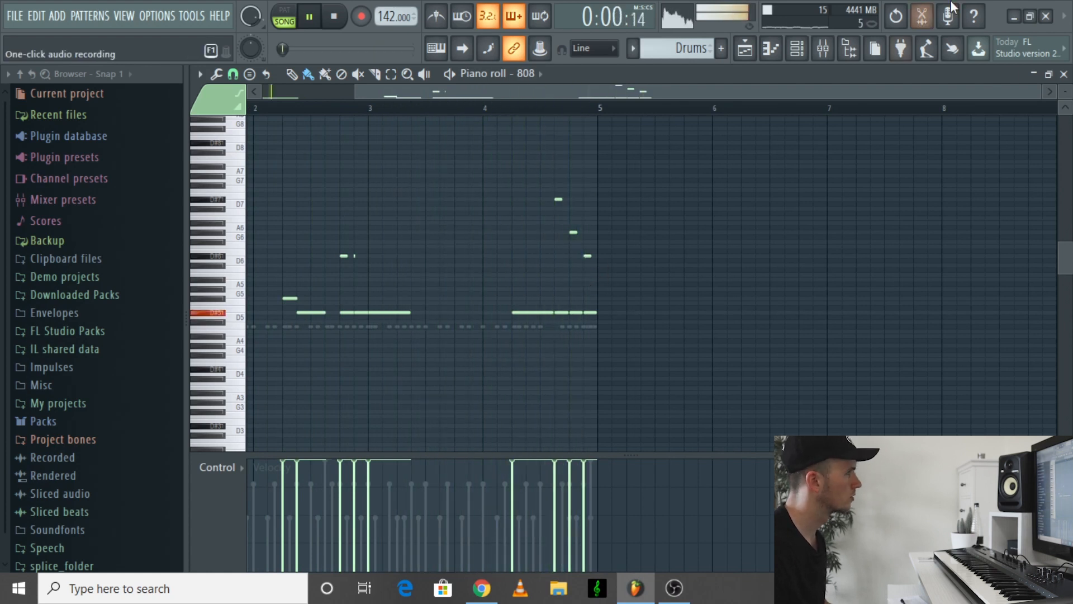
left_click(798, 55)
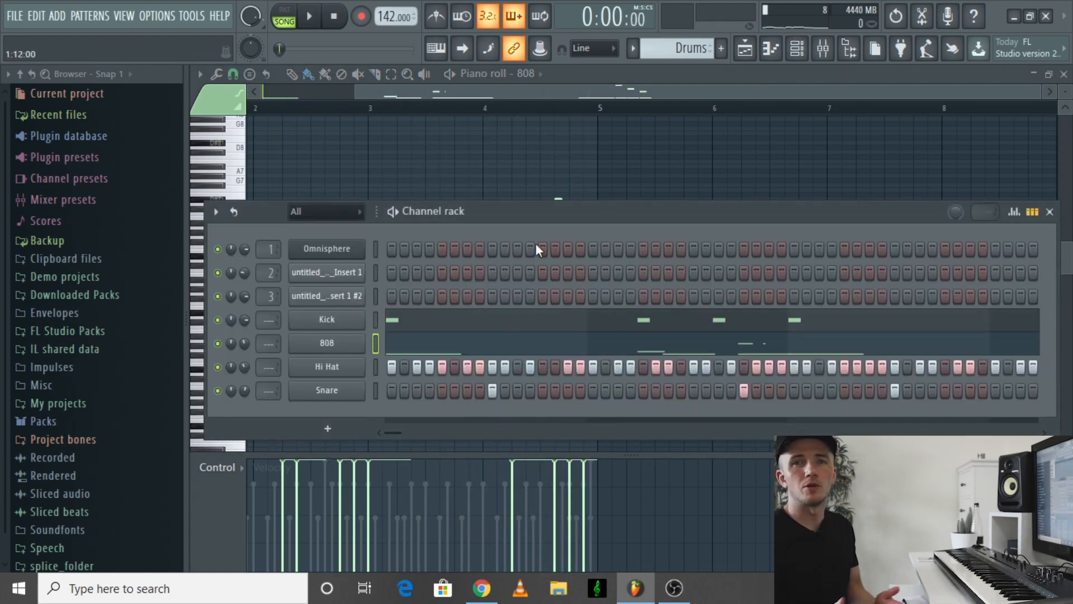